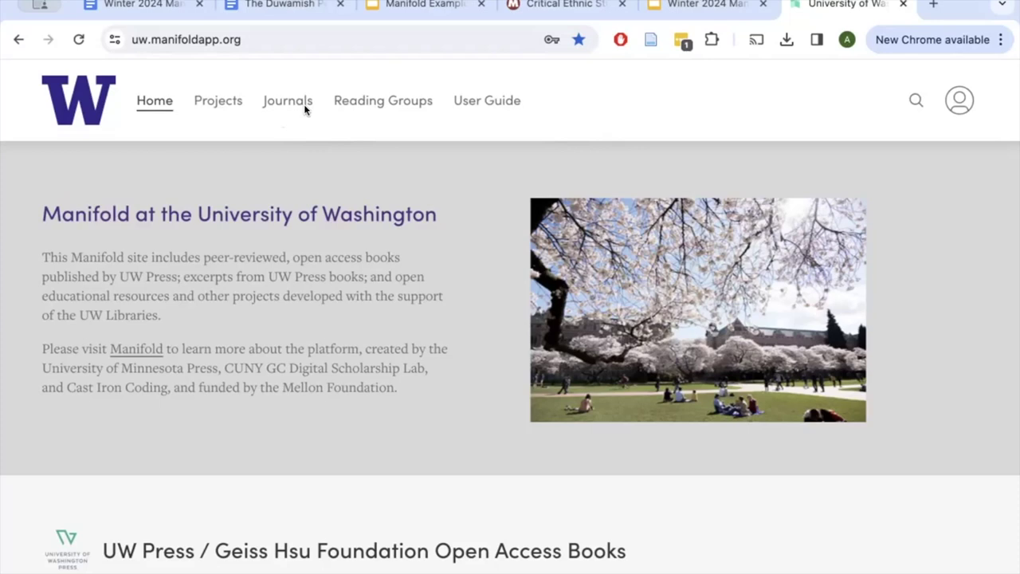
Switch to the Critical Ethnic Studies journal page on the Minnesota Manifold site and review its description and related links
click(566, 7)
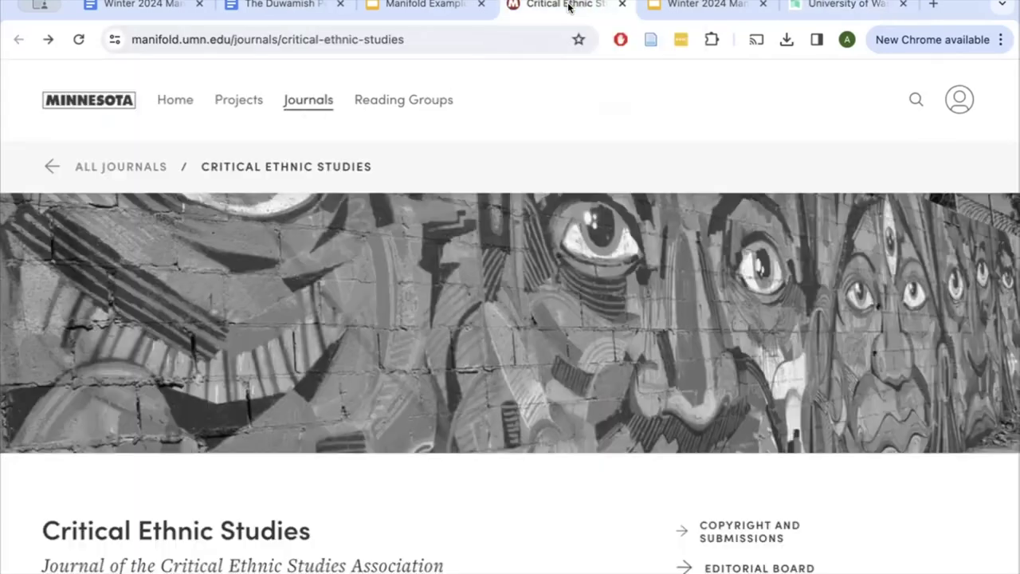
scroll(565, 161, down, 1)
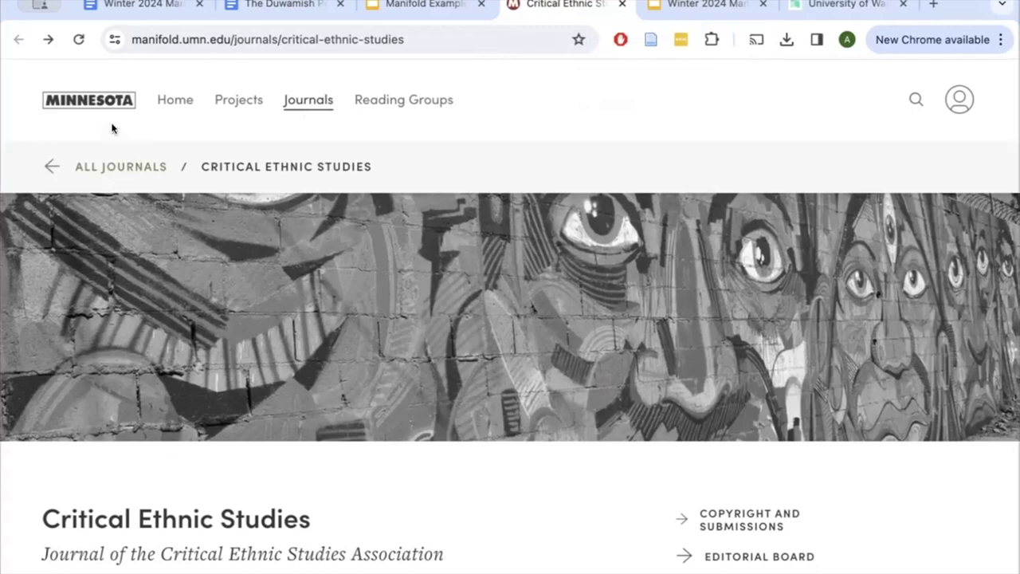
scroll(591, 275, up, 1)
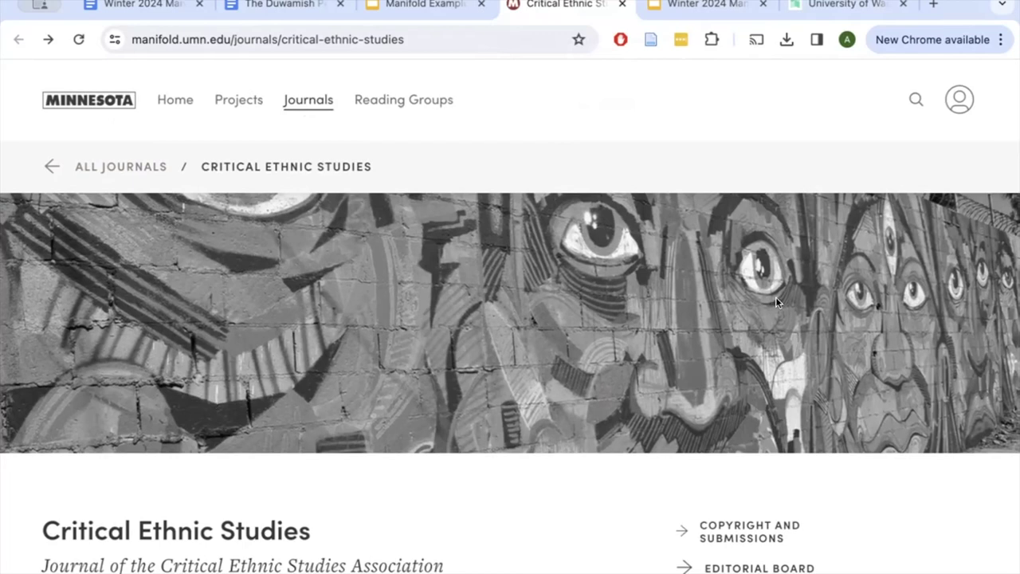
scroll(466, 498, down, 4)
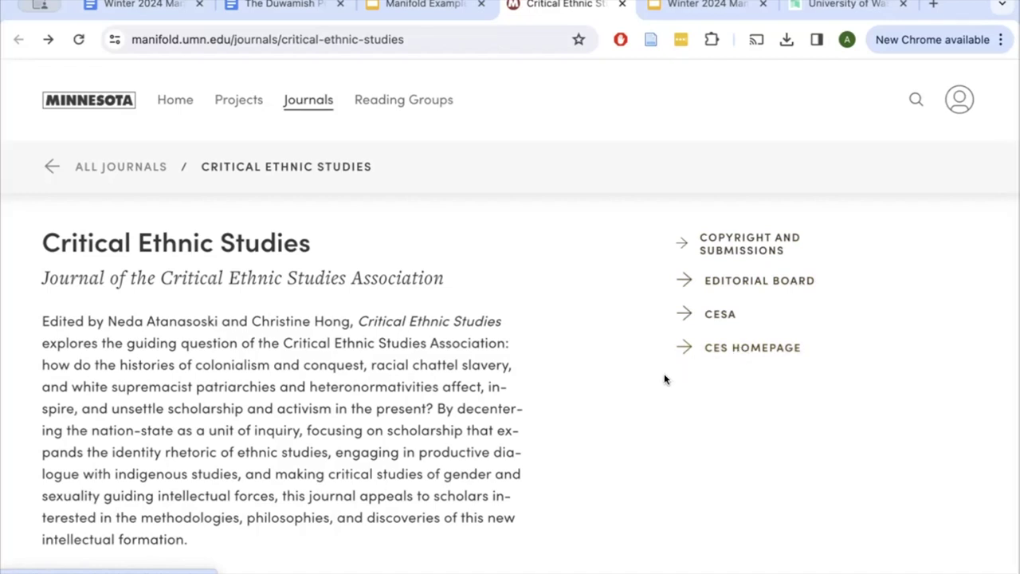
scroll(647, 411, down, 5)
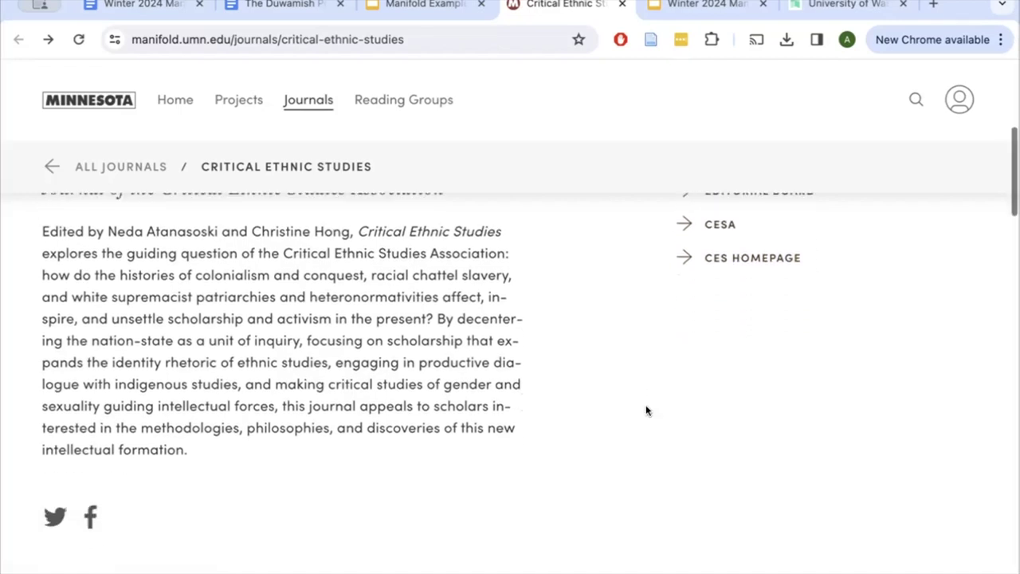
Browse the journal's volumes and open Issue 1 of Volume 7
scroll(646, 410, down, 4)
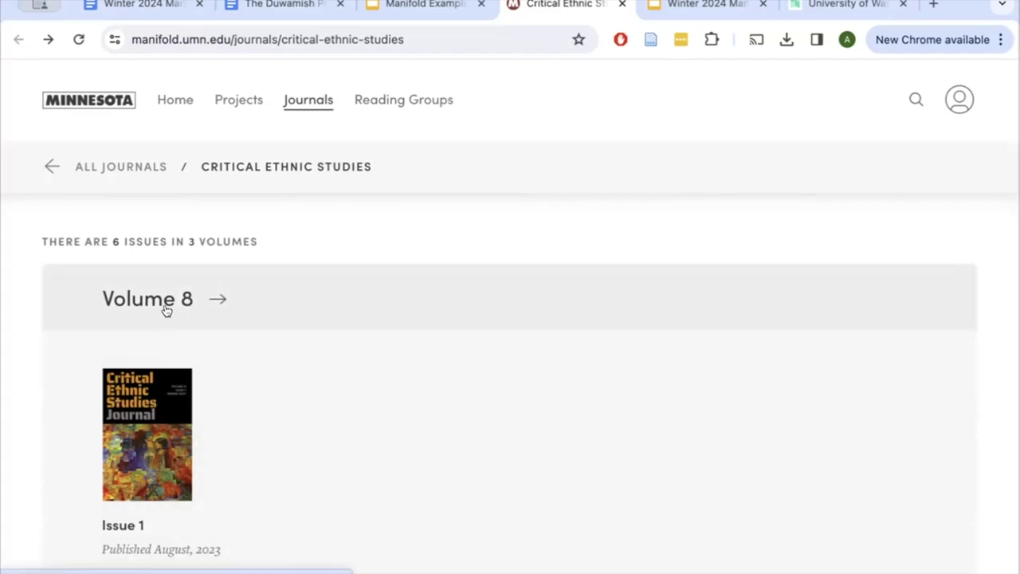
scroll(447, 437, down, 5)
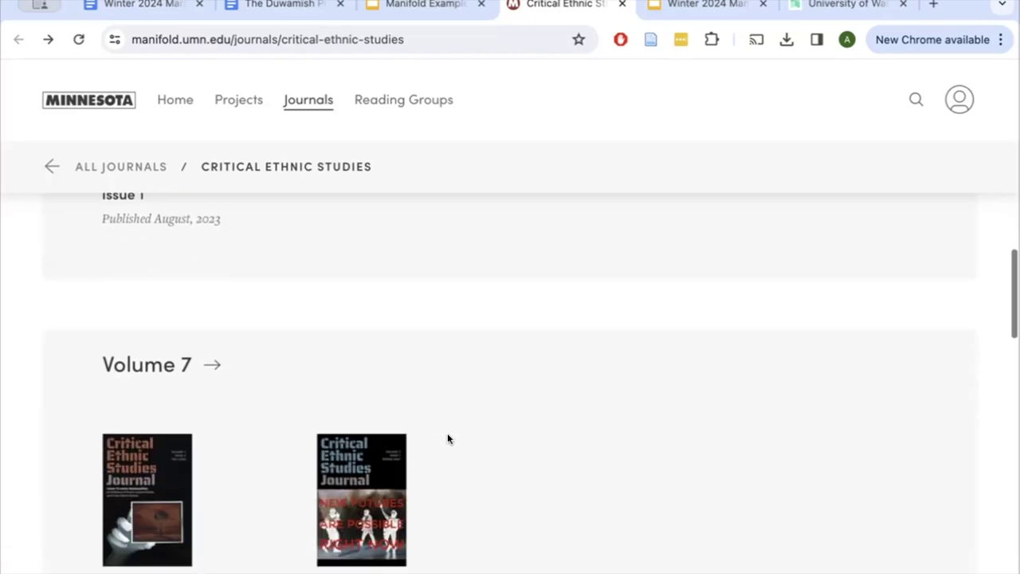
scroll(541, 427, down, 2)
scroll(542, 429, down, 2)
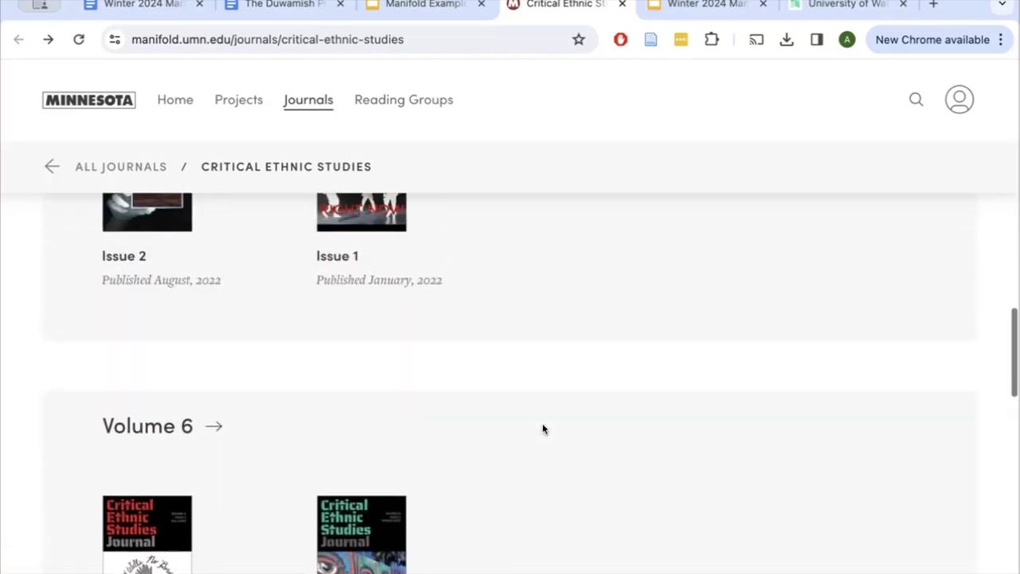
scroll(542, 428, up, 3)
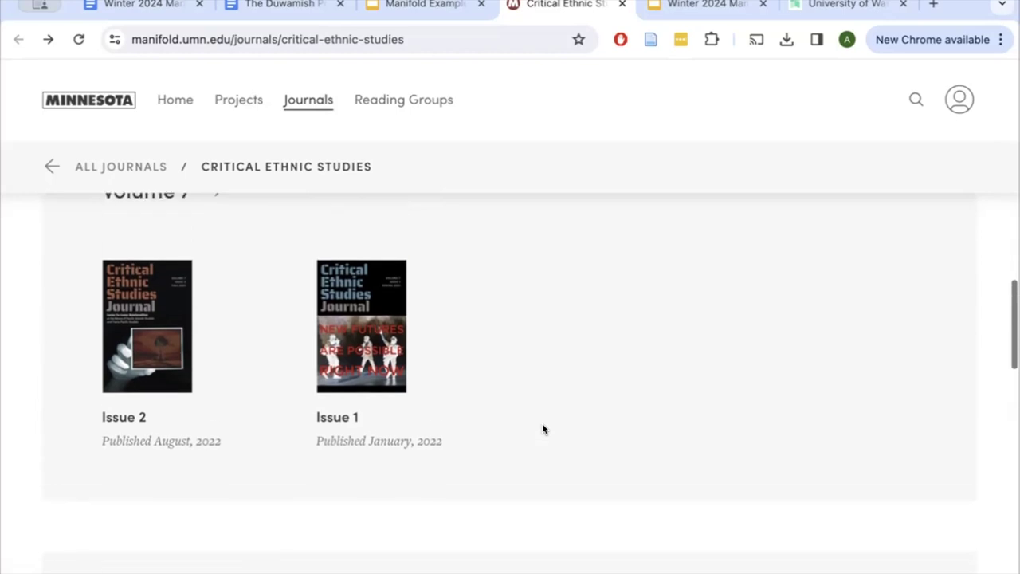
click(362, 373)
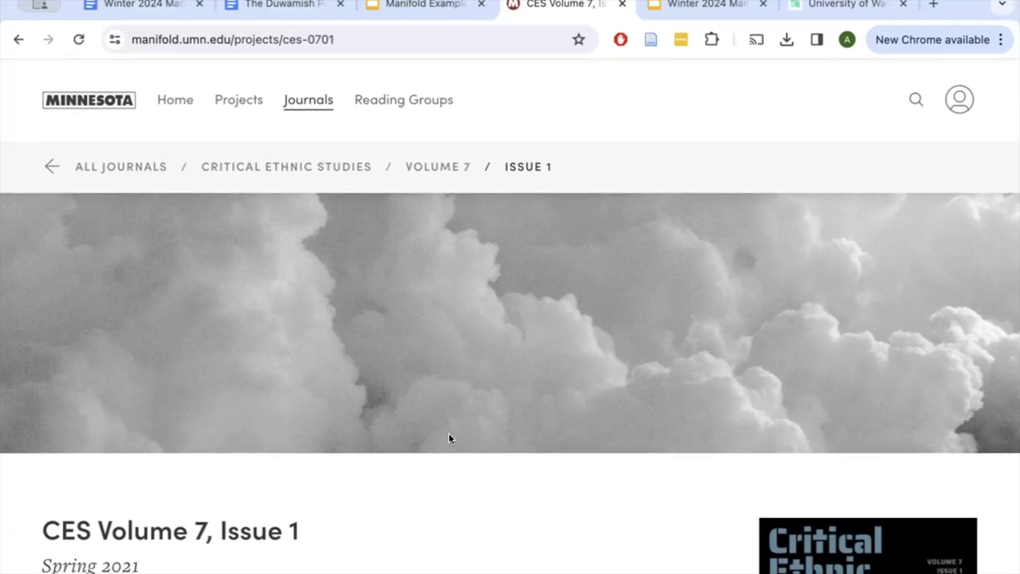
Review the Volume 7, Issue 1 description, cover, related links and credits
scroll(448, 438, down, 3)
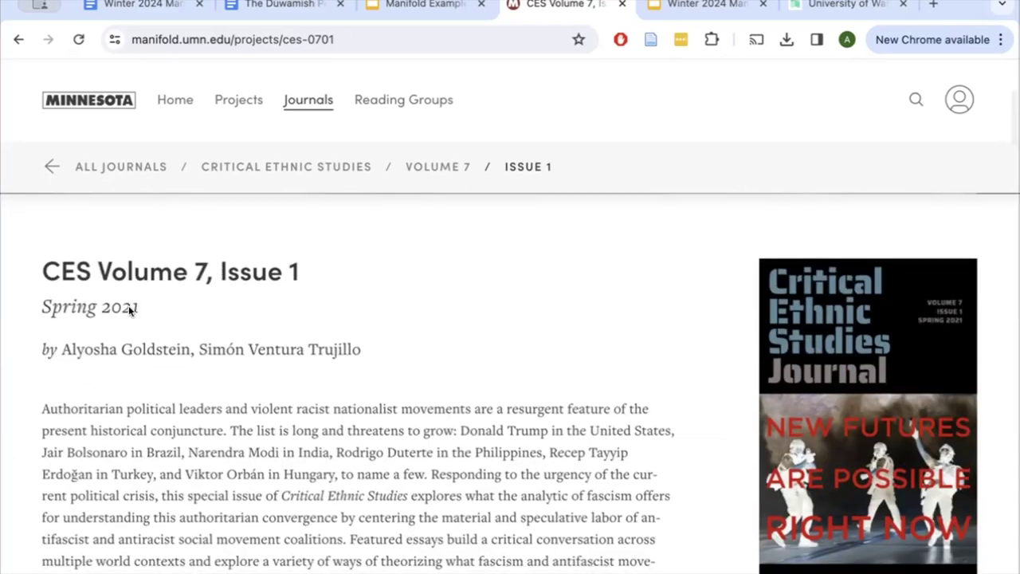
scroll(221, 488, down, 2)
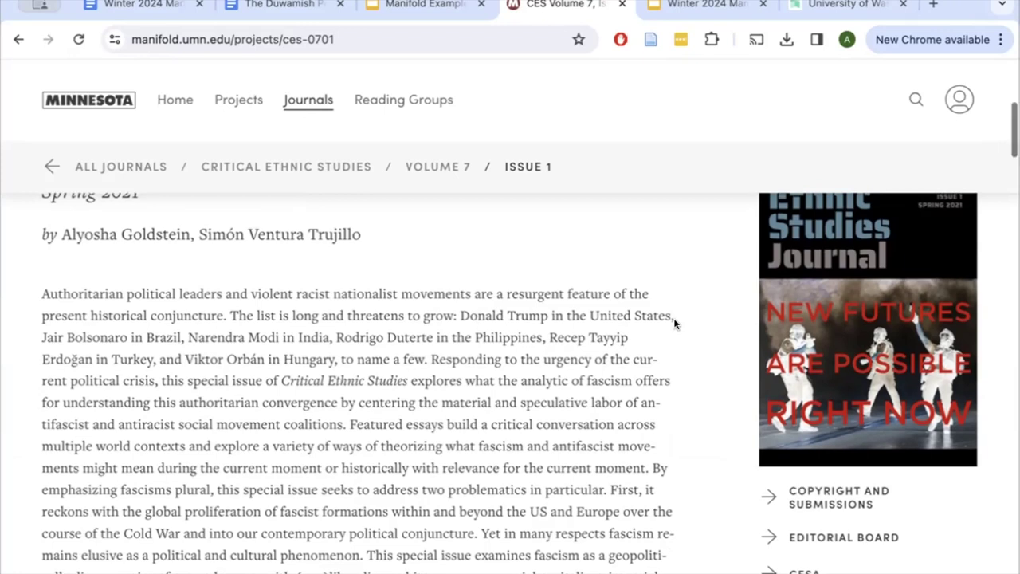
scroll(674, 323, up, 1)
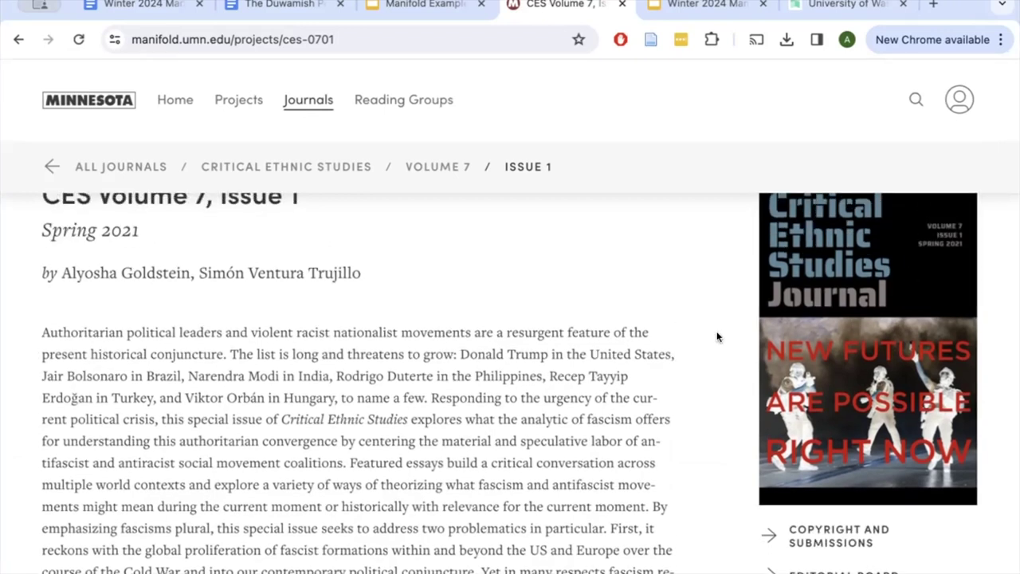
scroll(717, 337, down, 3)
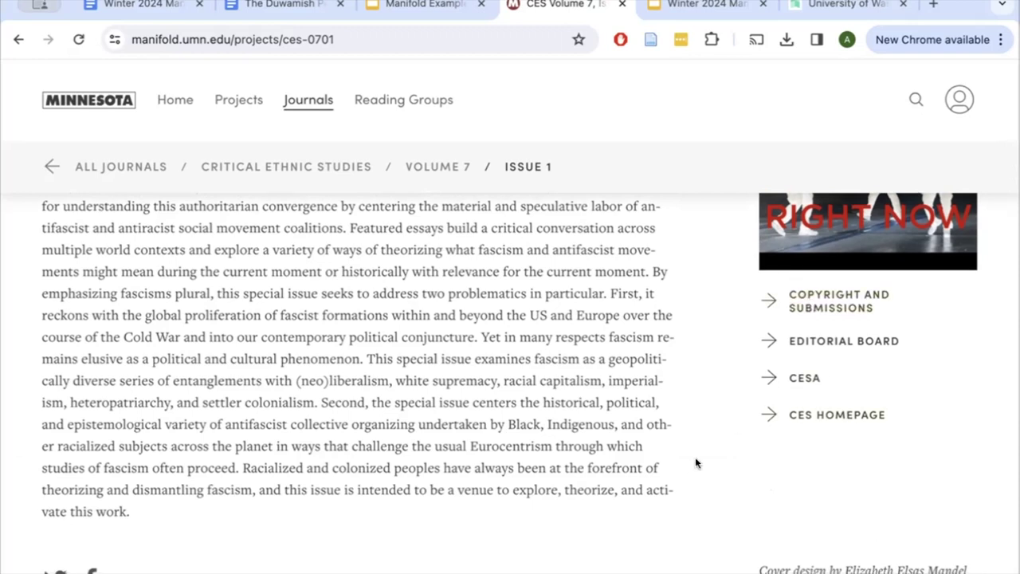
scroll(690, 468, down, 3)
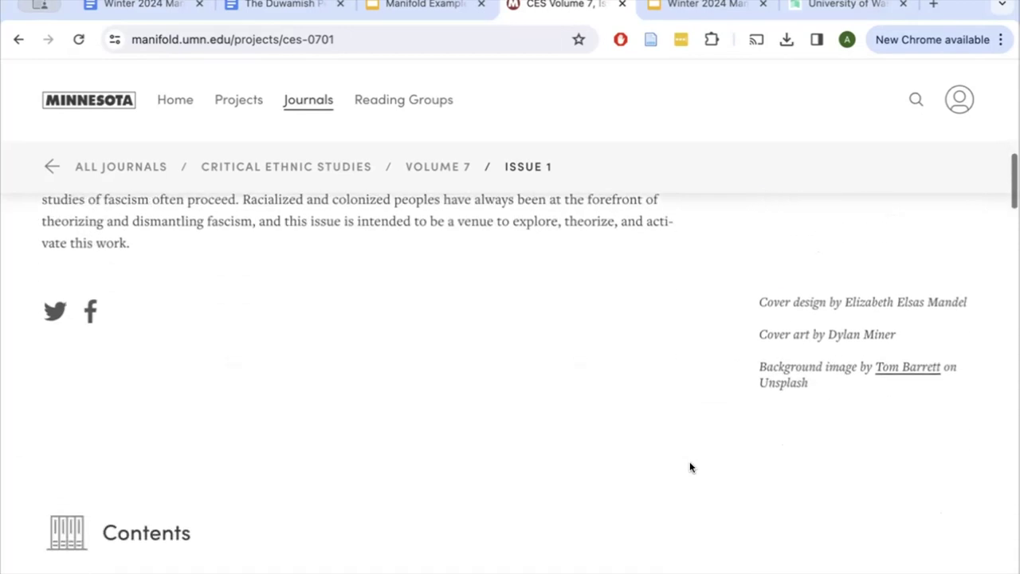
Examine the issue's contents by section, including interviews, syllabus, essays and forum, as well as its metadata
scroll(690, 467, down, 2)
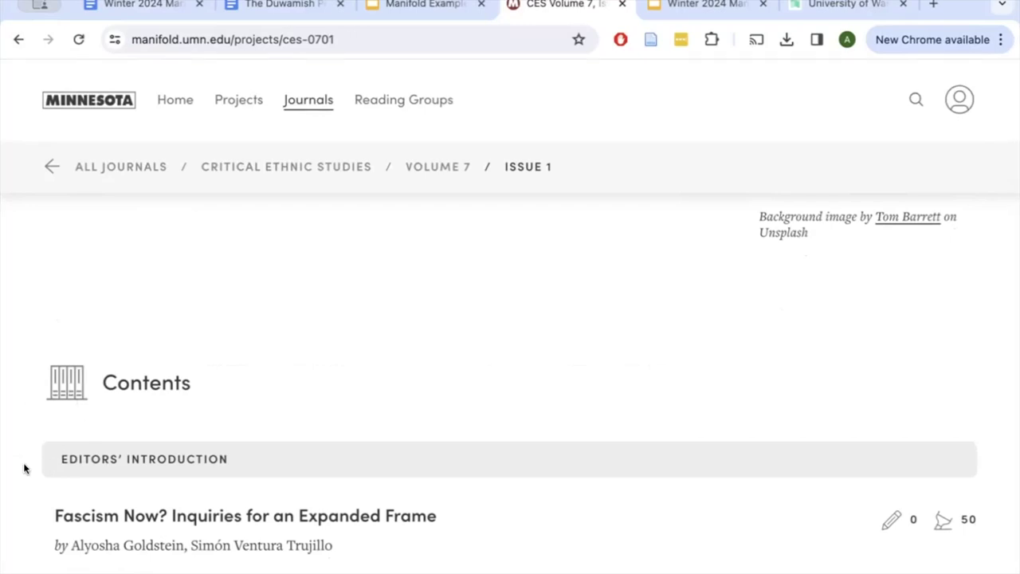
scroll(25, 469, down, 2)
scroll(24, 469, down, 4)
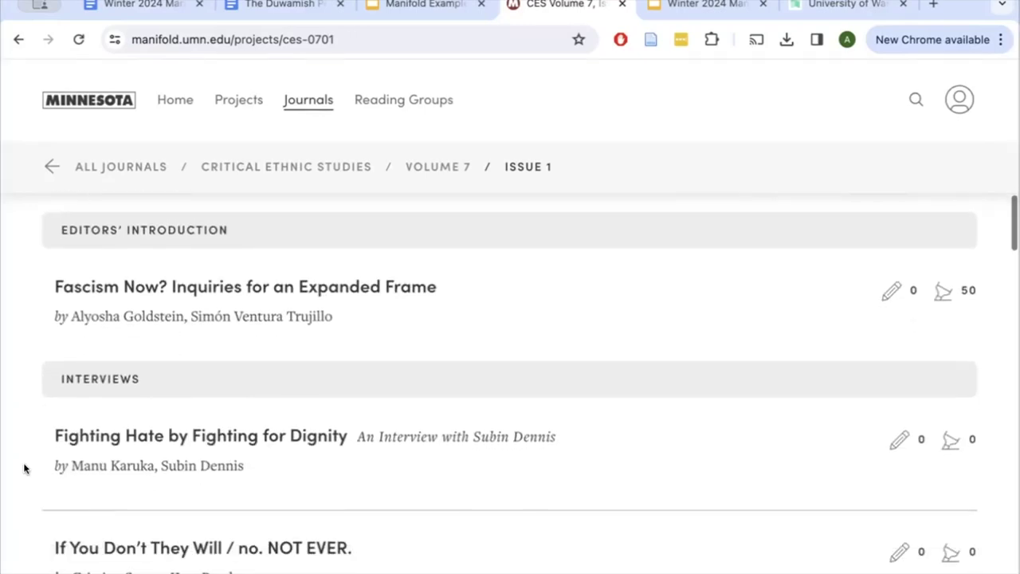
scroll(24, 469, down, 10)
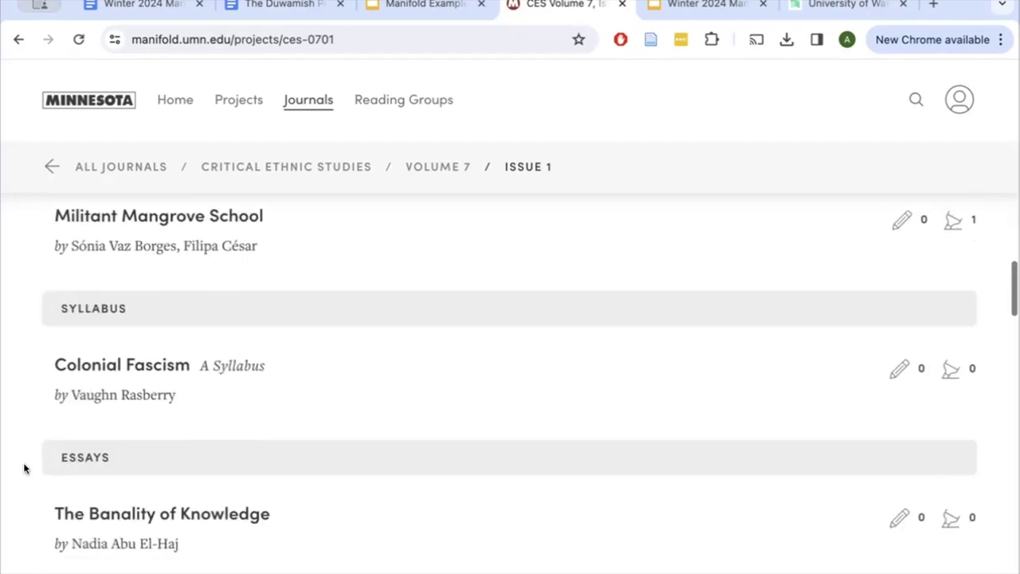
scroll(24, 468, down, 12)
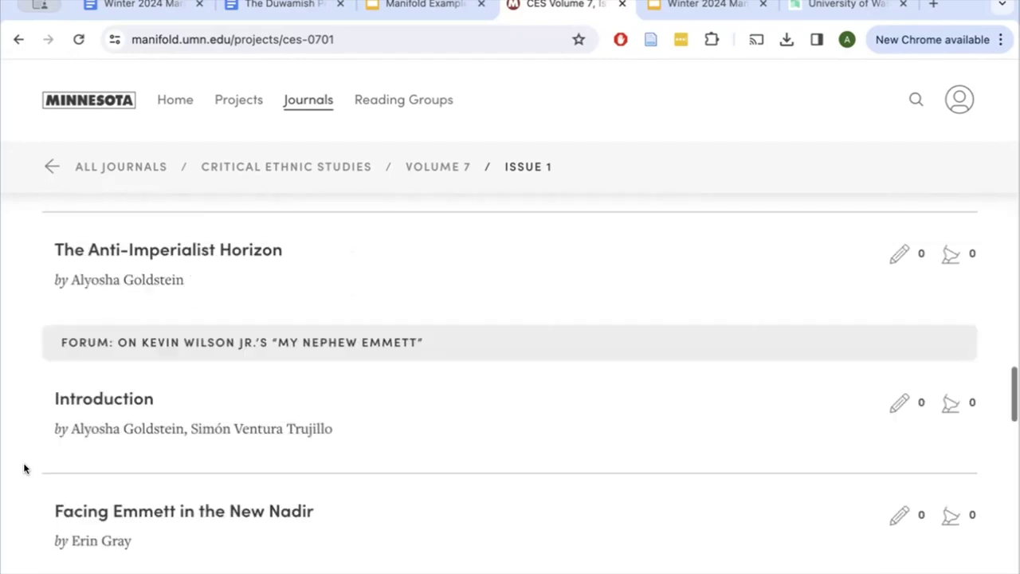
scroll(24, 469, down, 8)
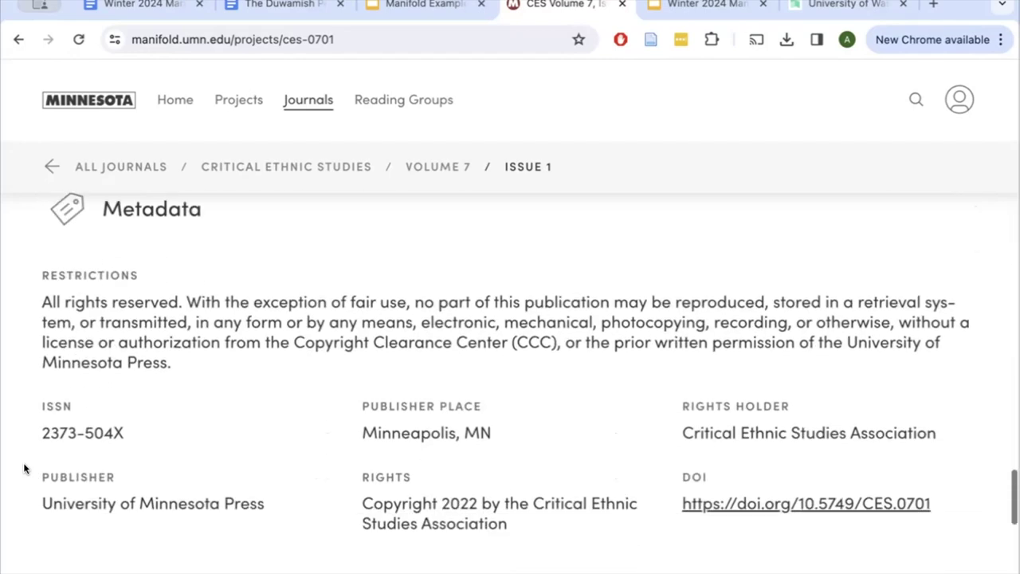
scroll(24, 469, up, 15)
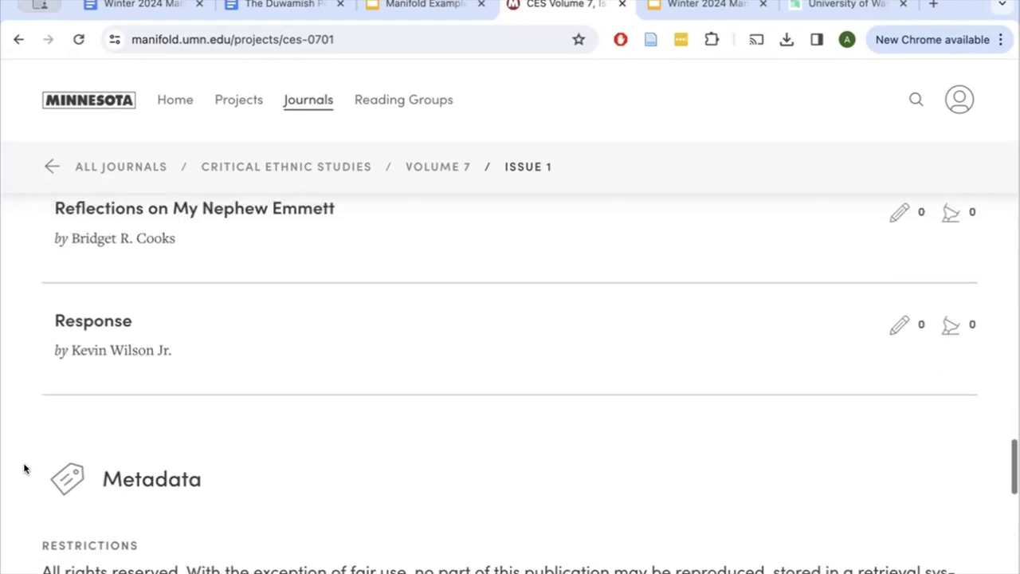
scroll(23, 462, up, 2)
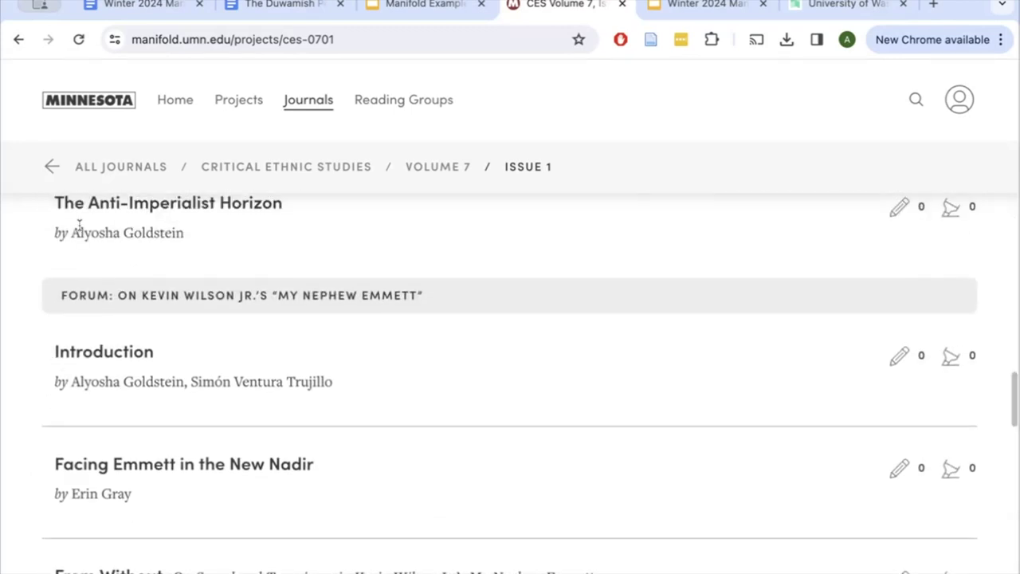
Open the Introduction of the "My Nephew Emmett" forum, skim its text and return to the issue page
click(108, 353)
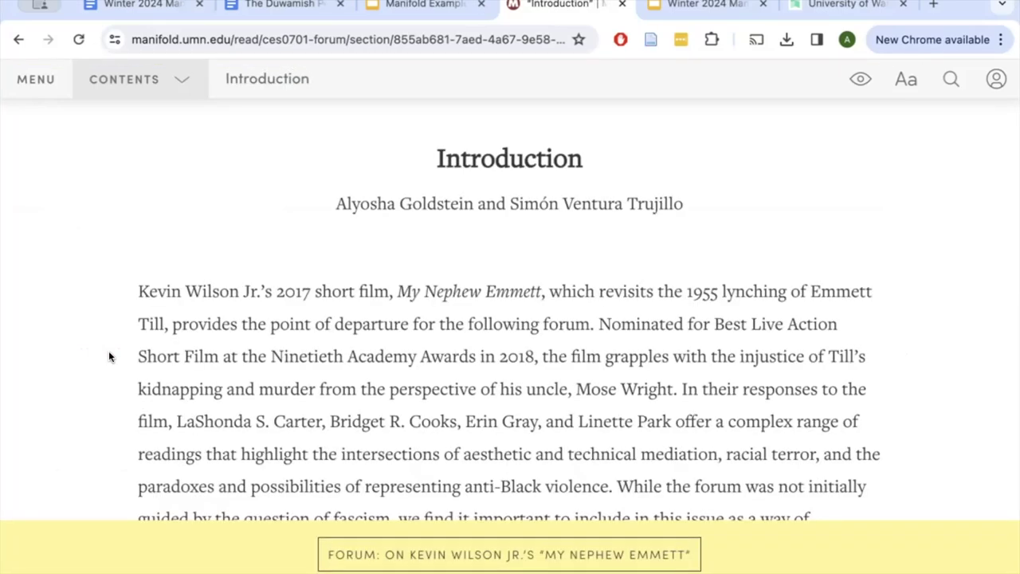
scroll(110, 356, down, 4)
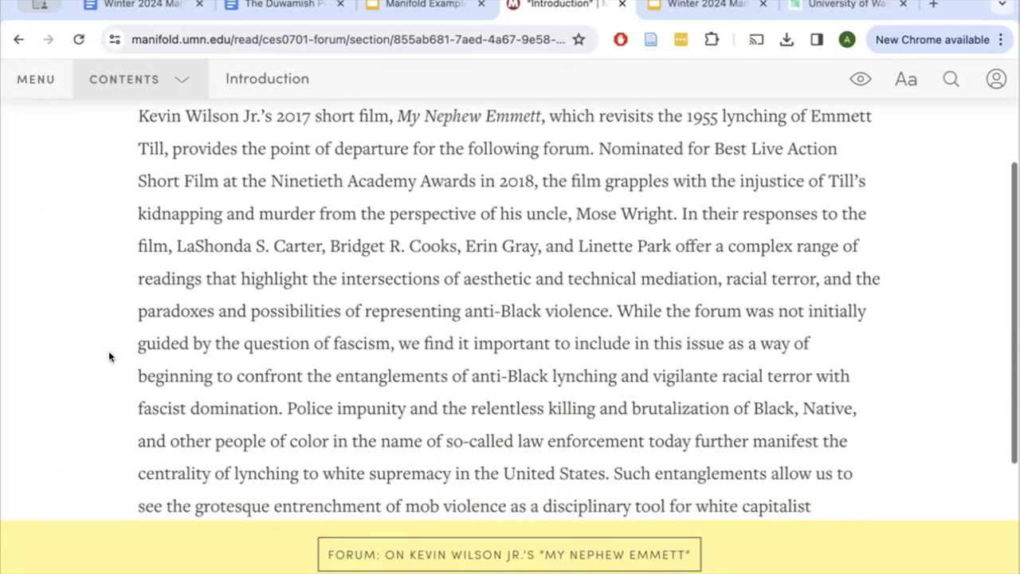
scroll(110, 356, up, 4)
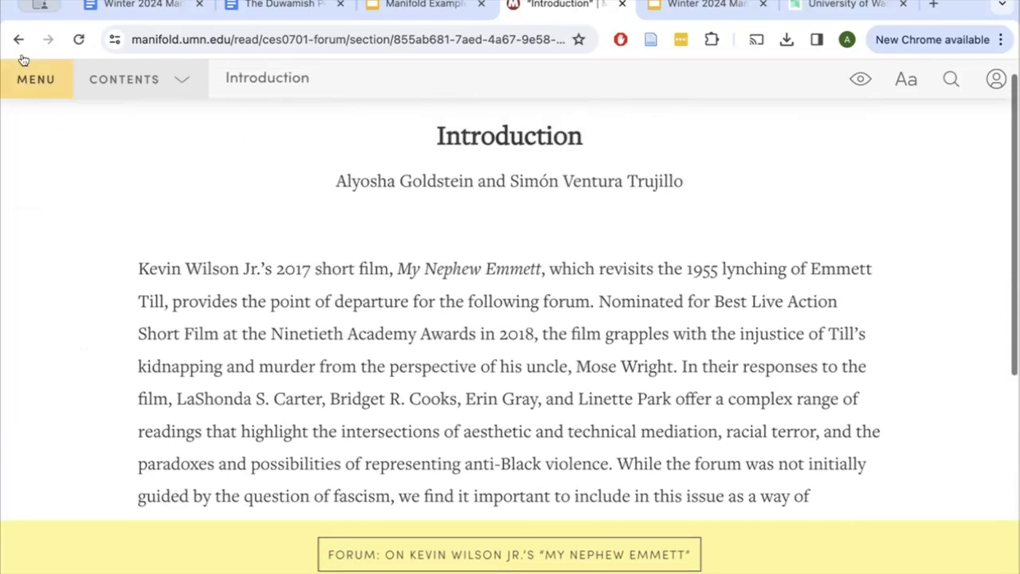
click(18, 39)
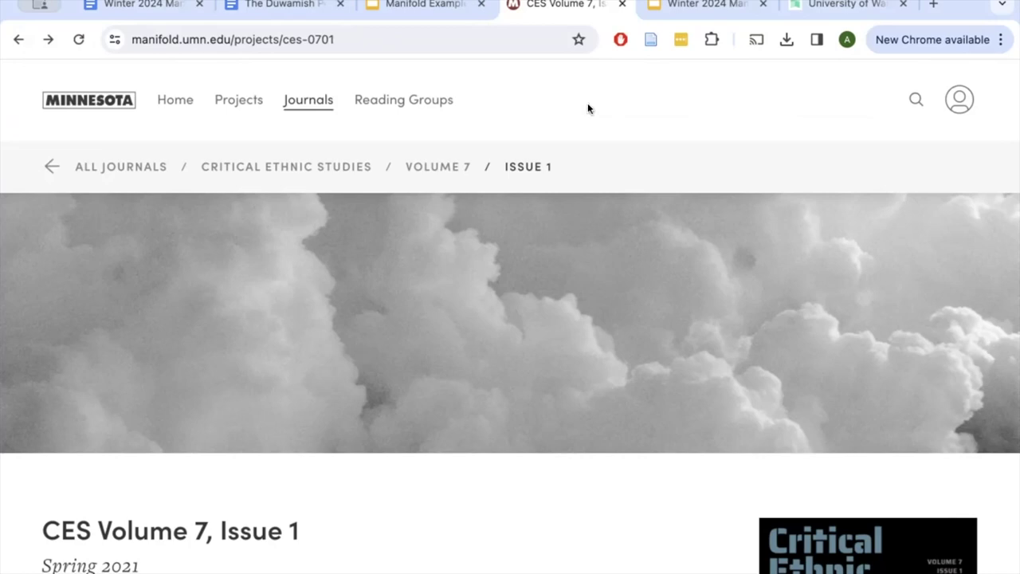
Switch to the Manifold Examples presentation in Google Slides and show the Journal Use Case slide
click(421, 4)
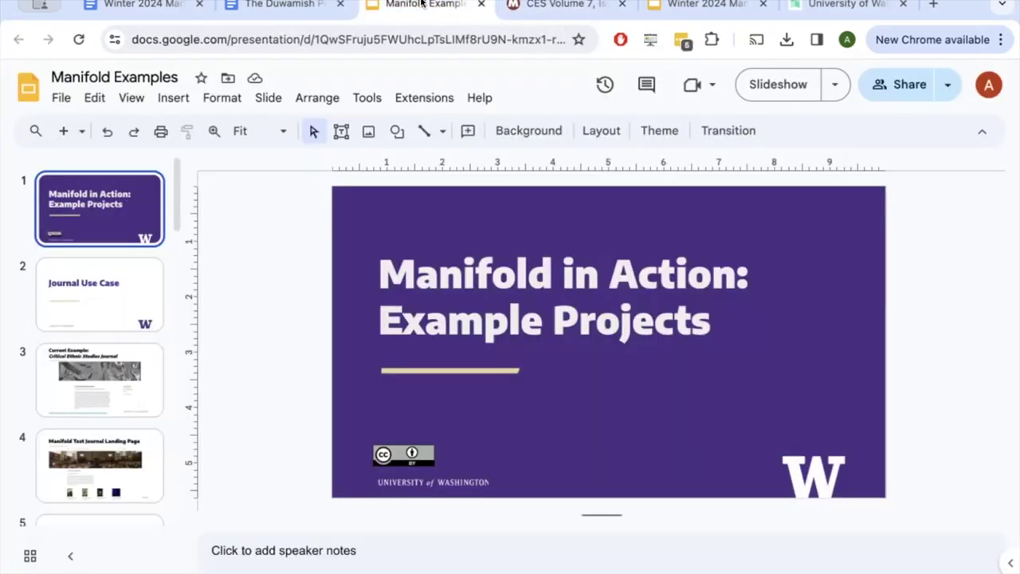
click(88, 279)
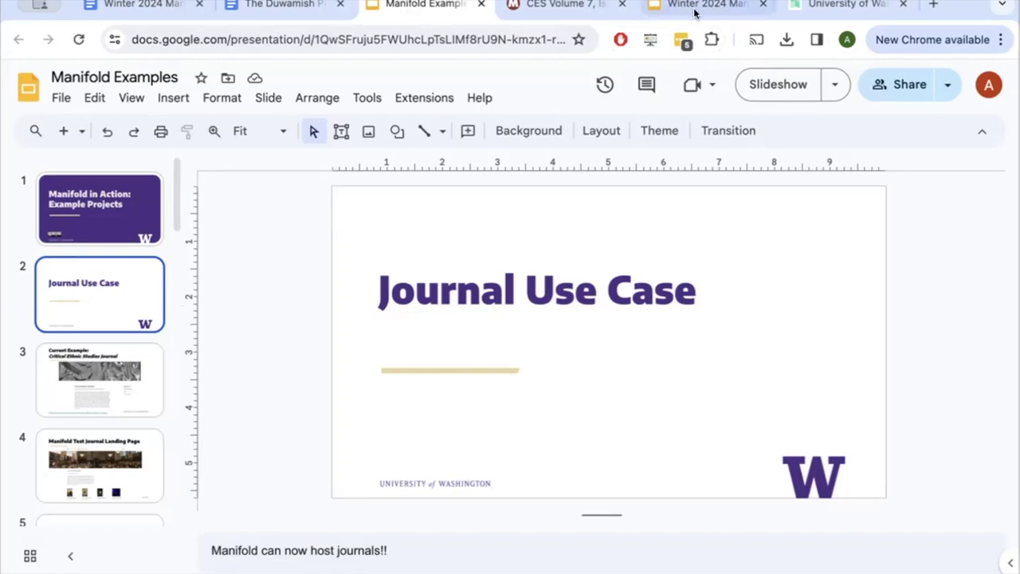
Switch to the University of Washington Manifold site, log in with the saved account and enter admin mode
click(814, 6)
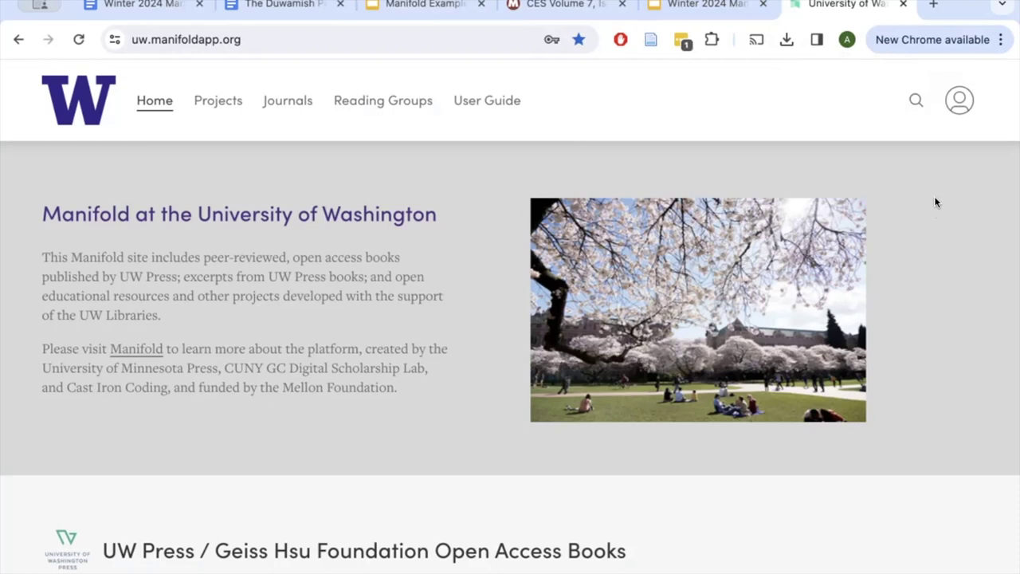
click(959, 104)
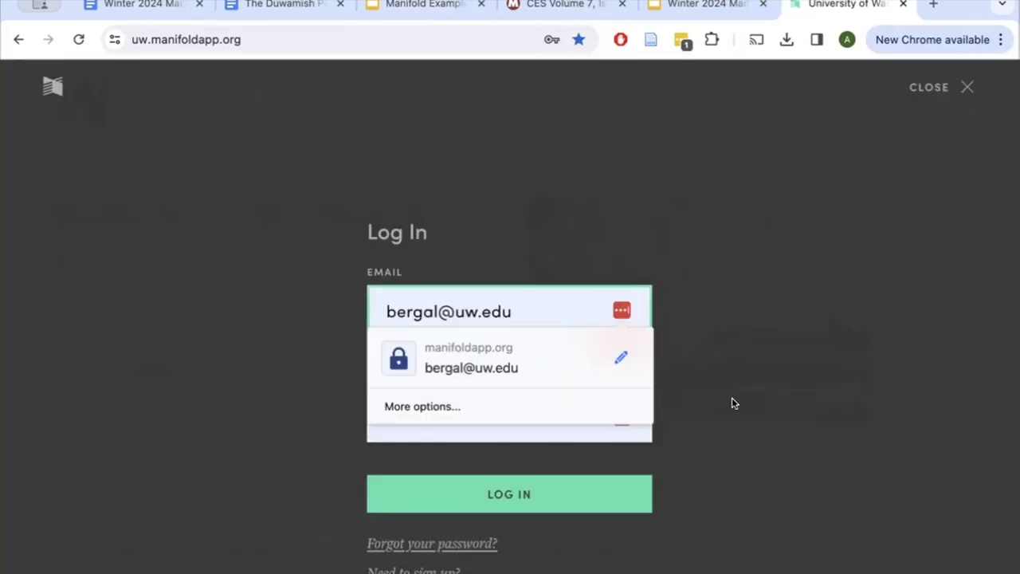
click(593, 494)
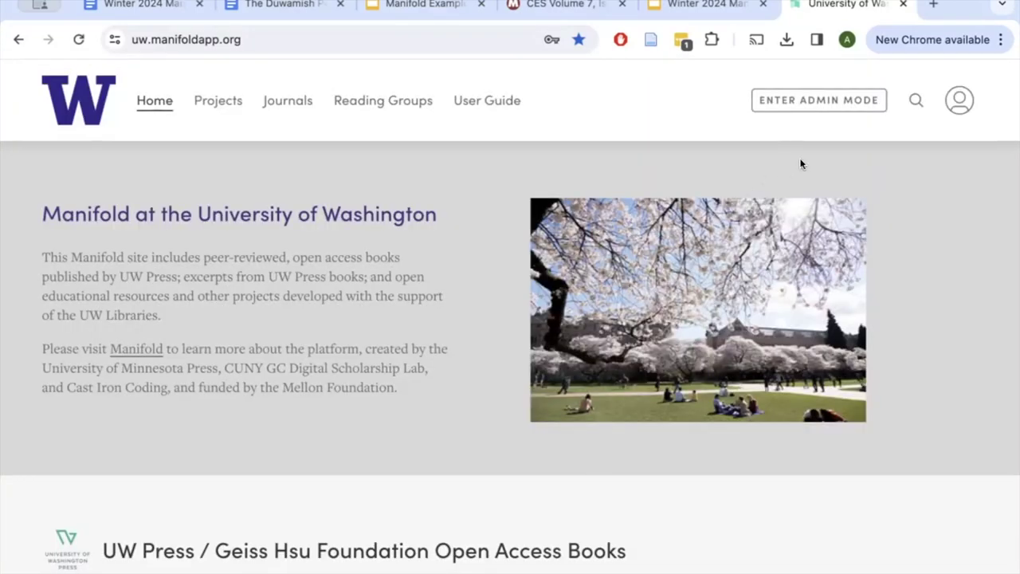
click(807, 104)
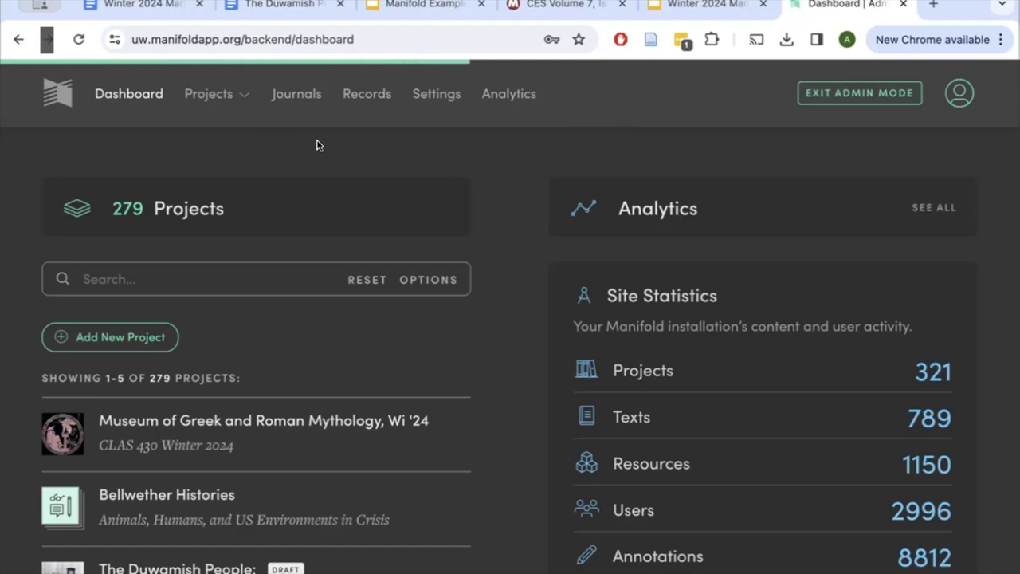
Start a new journal from the admin list of journals and bring up its title and description fields
click(285, 95)
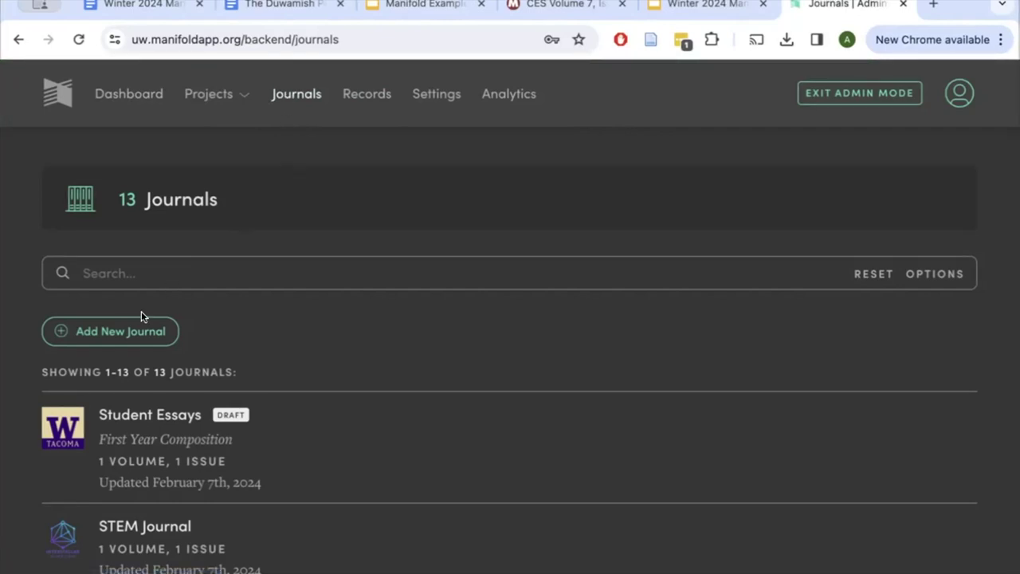
click(118, 333)
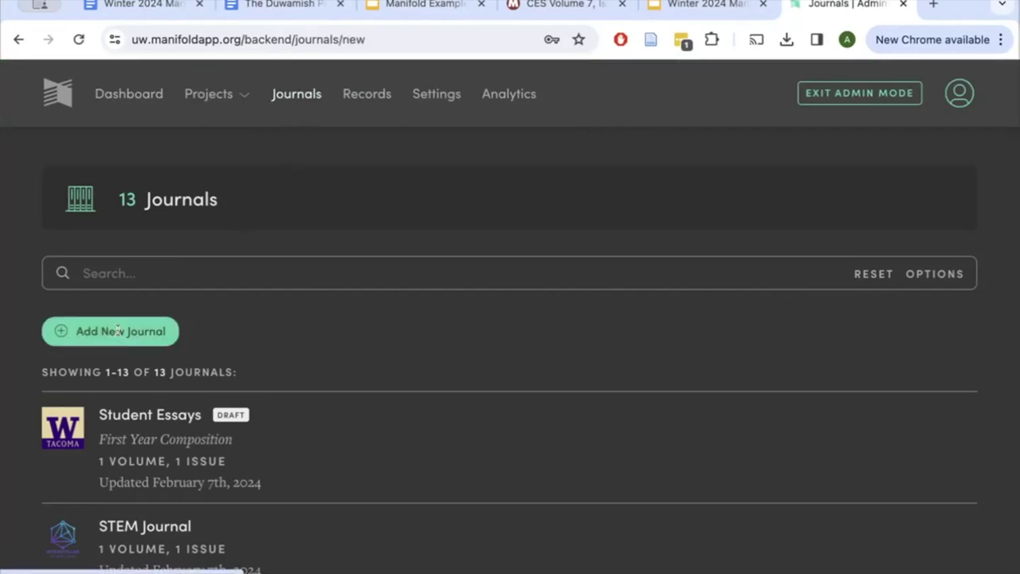
scroll(250, 343, down, 3)
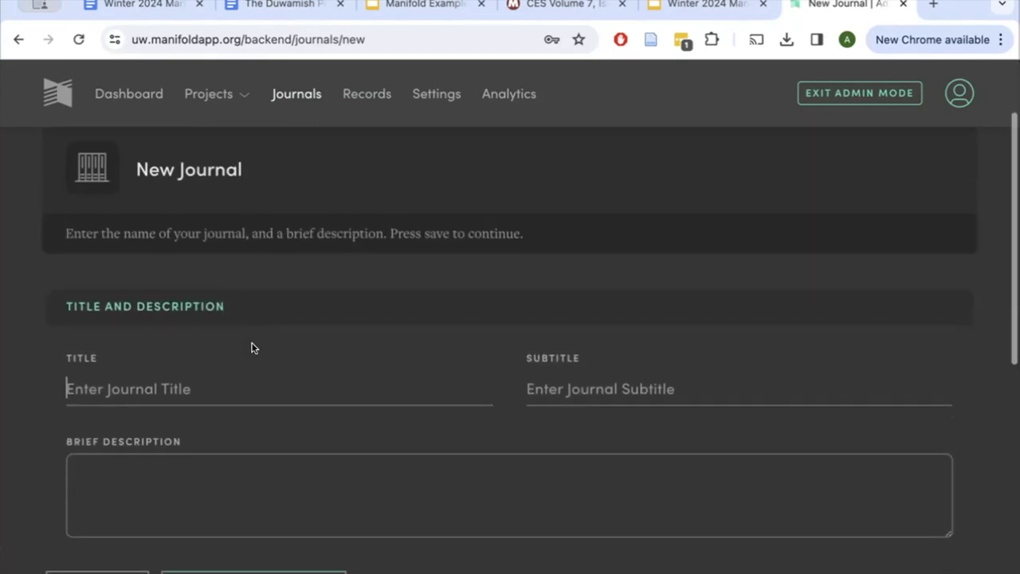
Enter "Manifold Test Video -" followed by the creator's first name as the new journal's title
scroll(228, 346, down, 2)
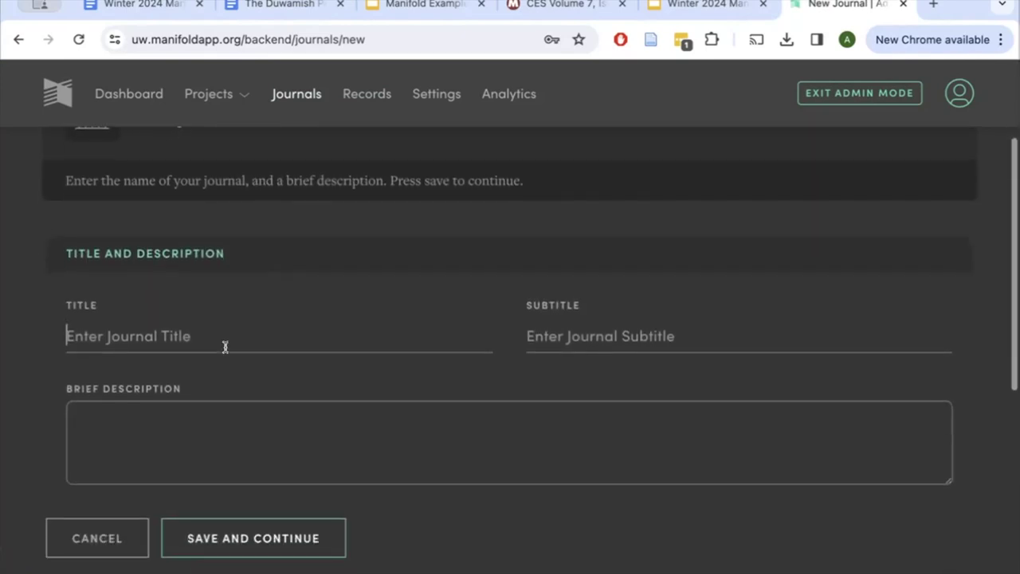
click(224, 347)
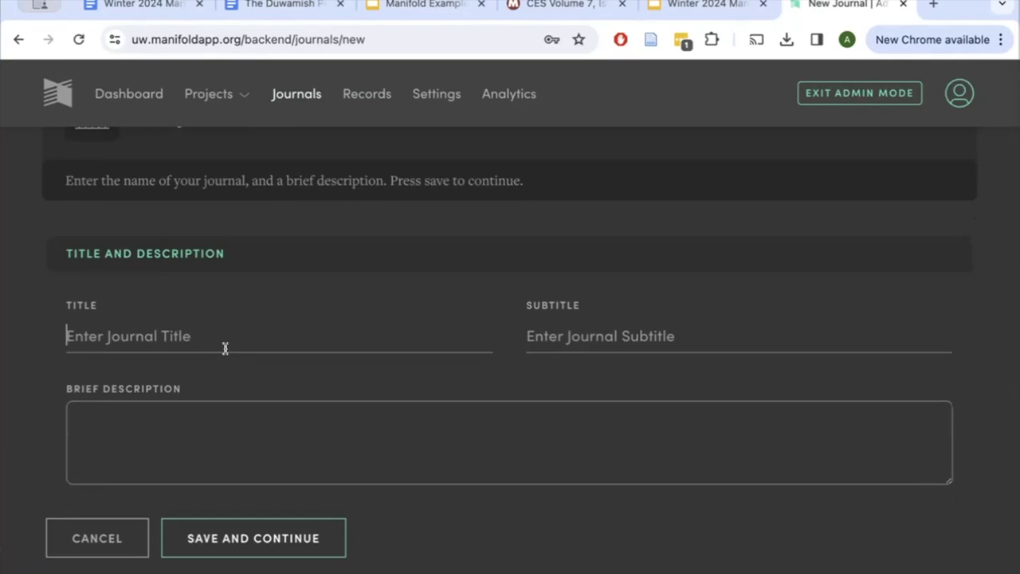
text(Manifol)
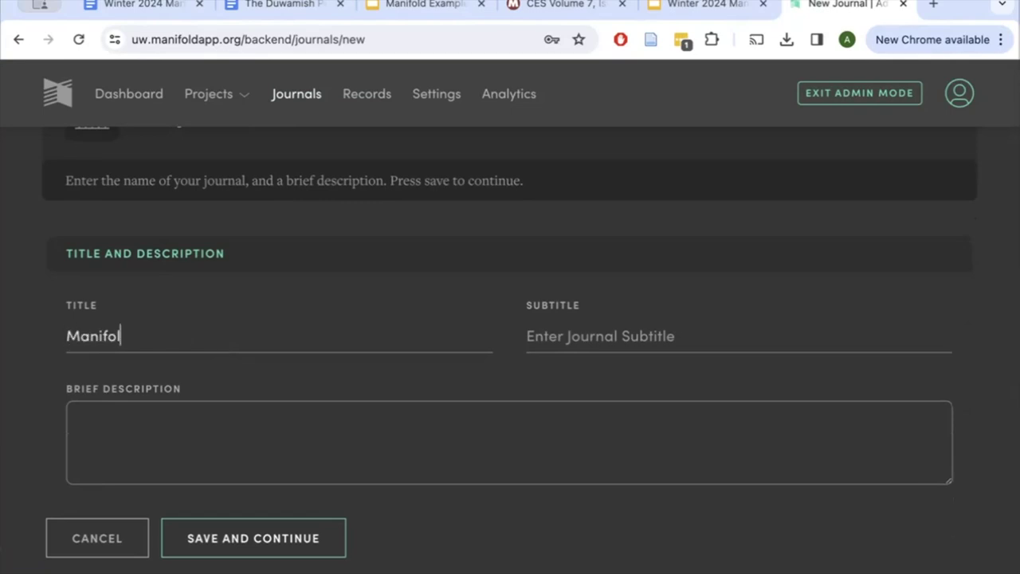
text(d Test Video )
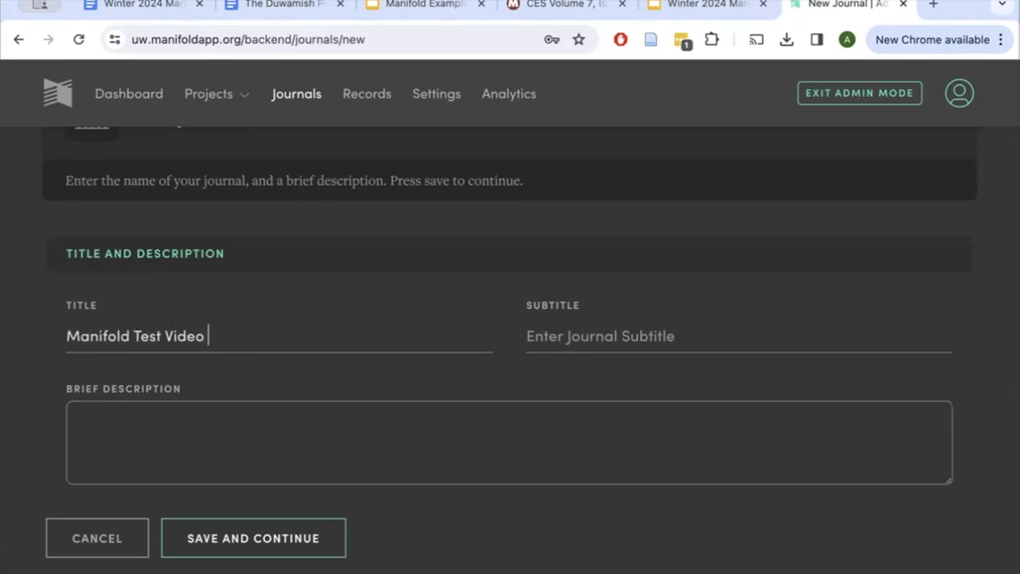
text(- Andrea)
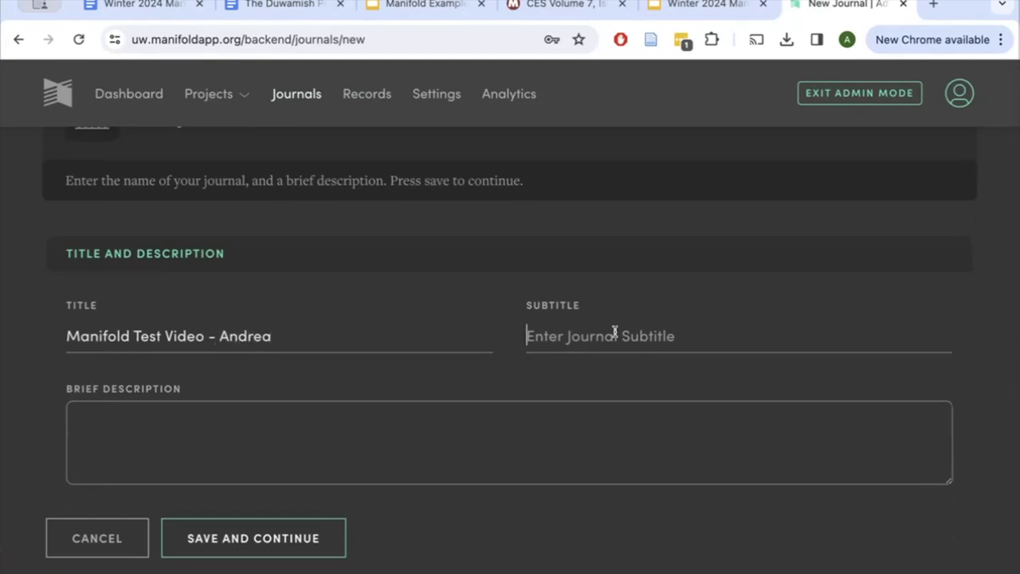
Enter the creator's first name in possessive form plus "test" as the subtitle, add "Brief description!" as the description, and save the new journal
text(Andrea's test)
click(411, 443)
text(Brief descript)
text(!)
click(299, 531)
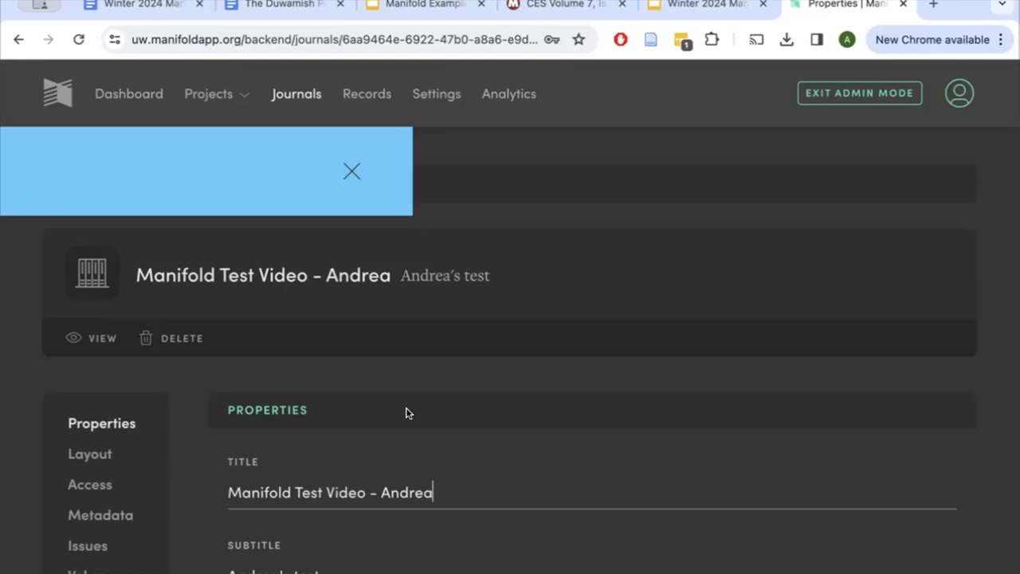
Try the gray, blue and white default thumbnail backgrounds in the journal's properties and settle on pink
scroll(407, 411, down, 2)
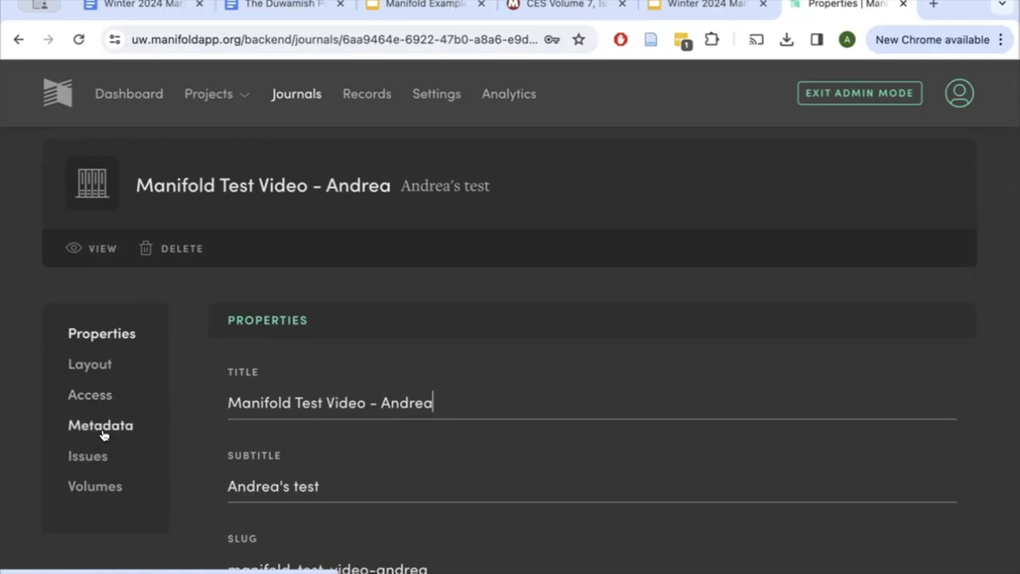
scroll(189, 505, down, 2)
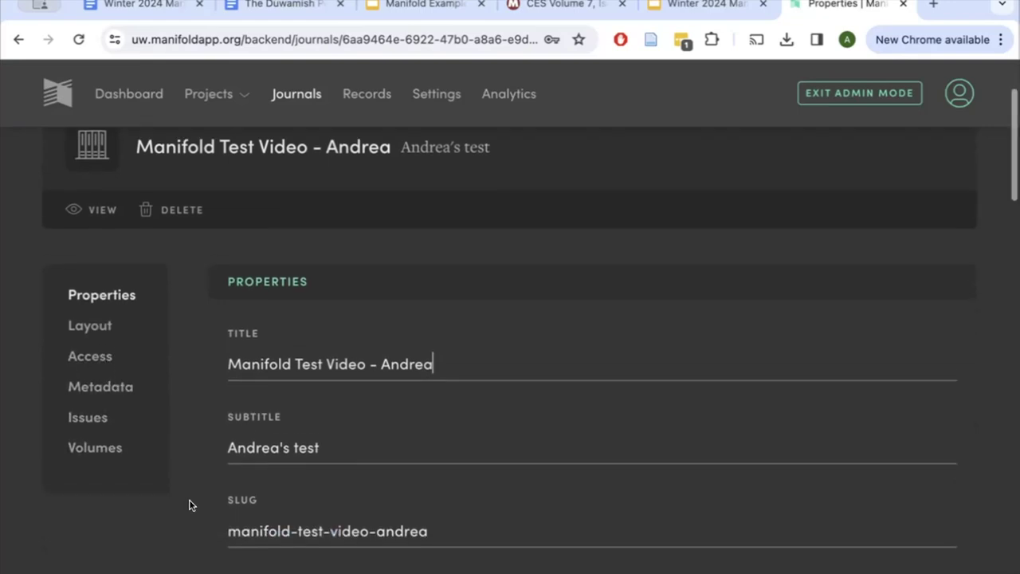
scroll(189, 505, up, 1)
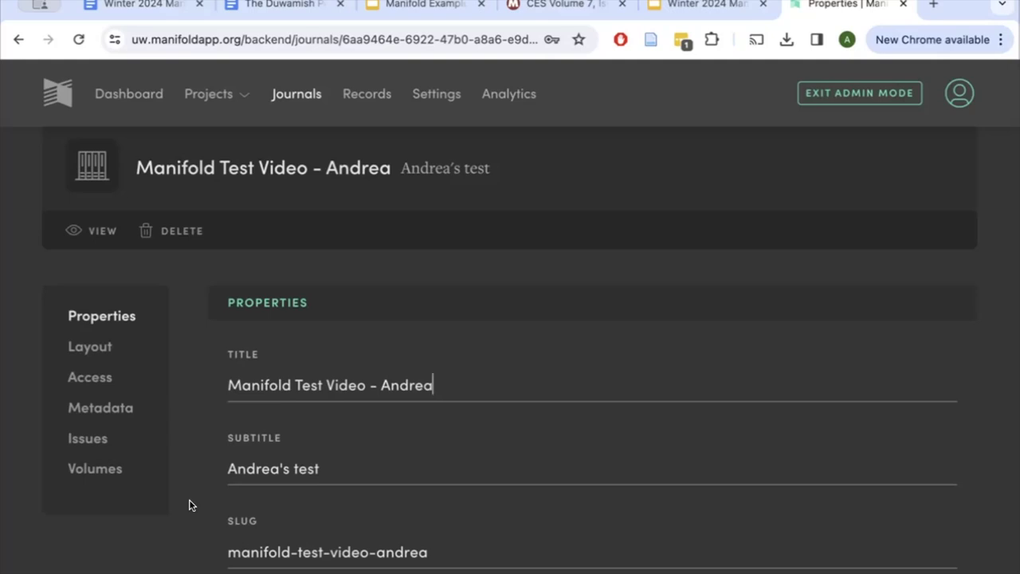
scroll(189, 505, down, 3)
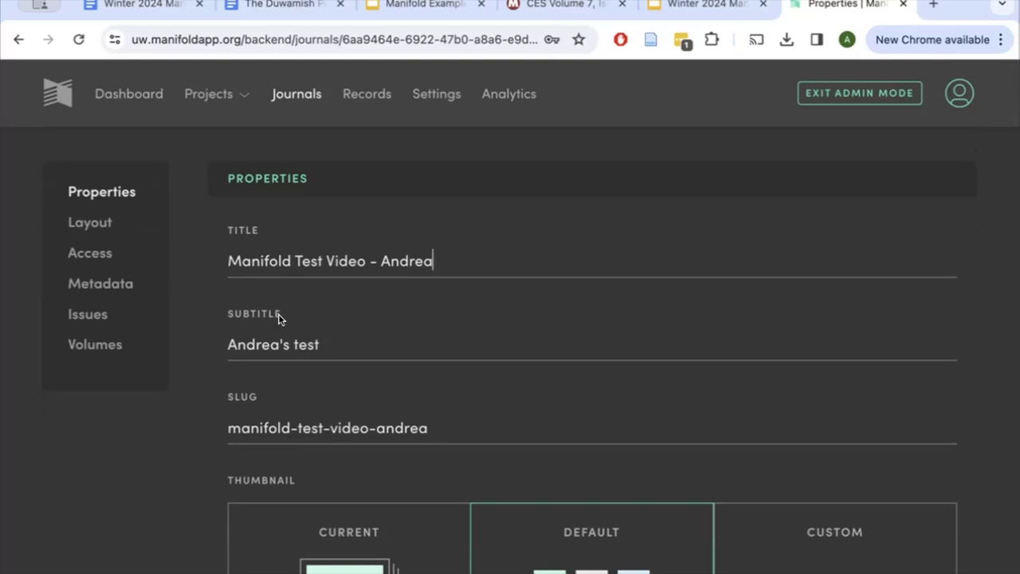
scroll(278, 317, down, 1)
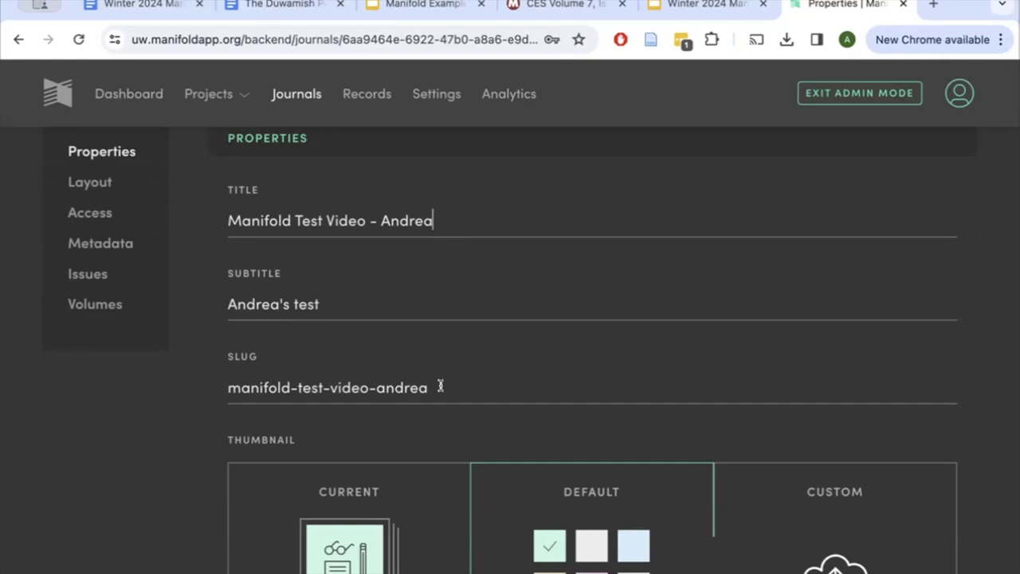
scroll(440, 386, down, 1)
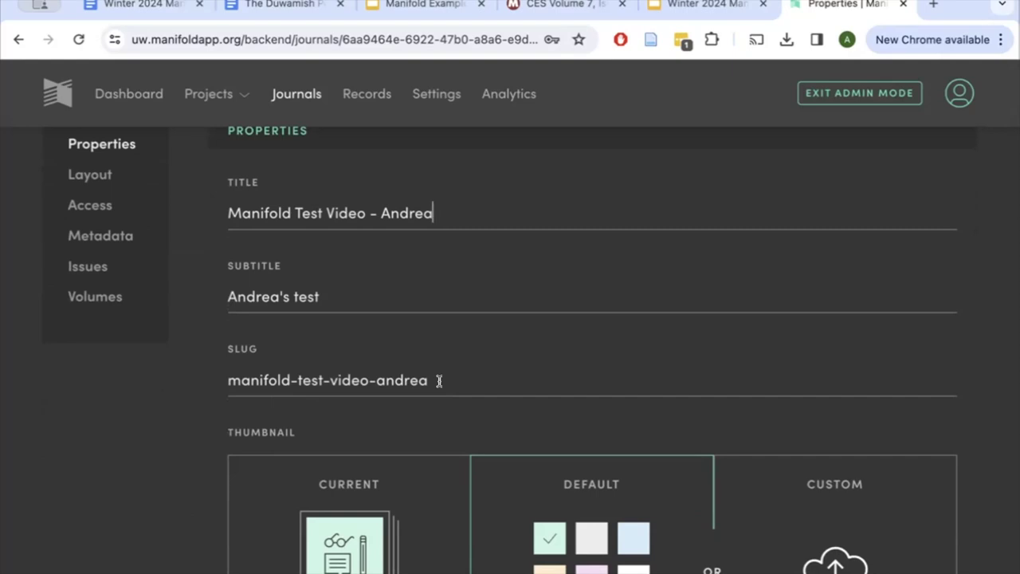
scroll(439, 380, down, 5)
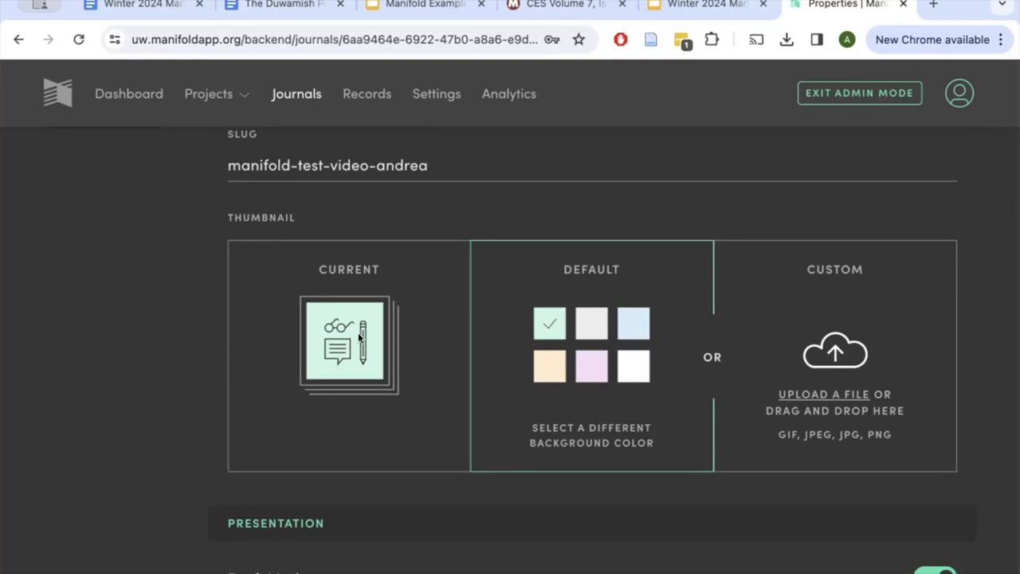
click(596, 330)
click(631, 331)
click(631, 368)
click(591, 368)
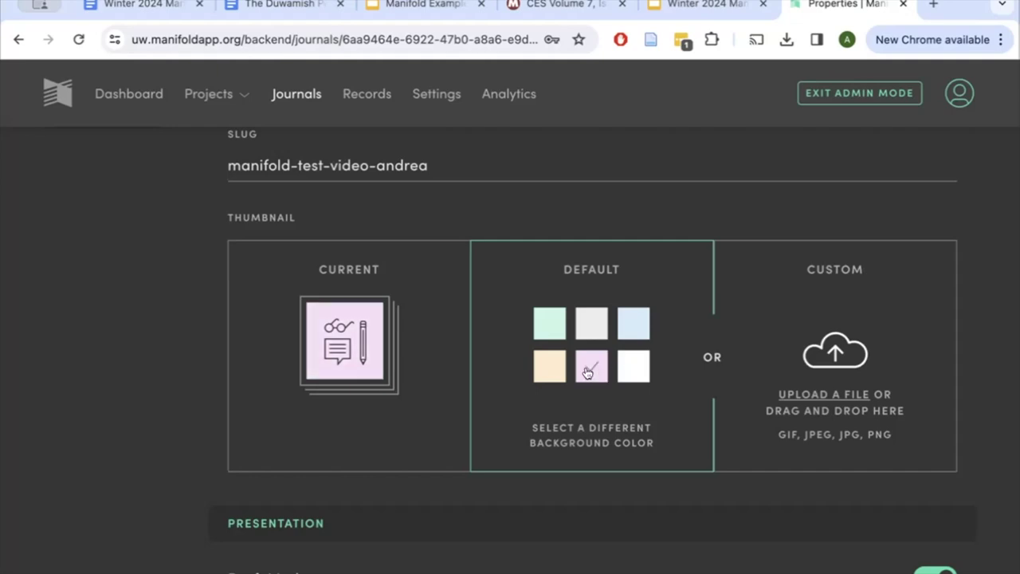
Upload loc_74_large (1).jpg from Downloads as the journal's custom thumbnail
click(814, 391)
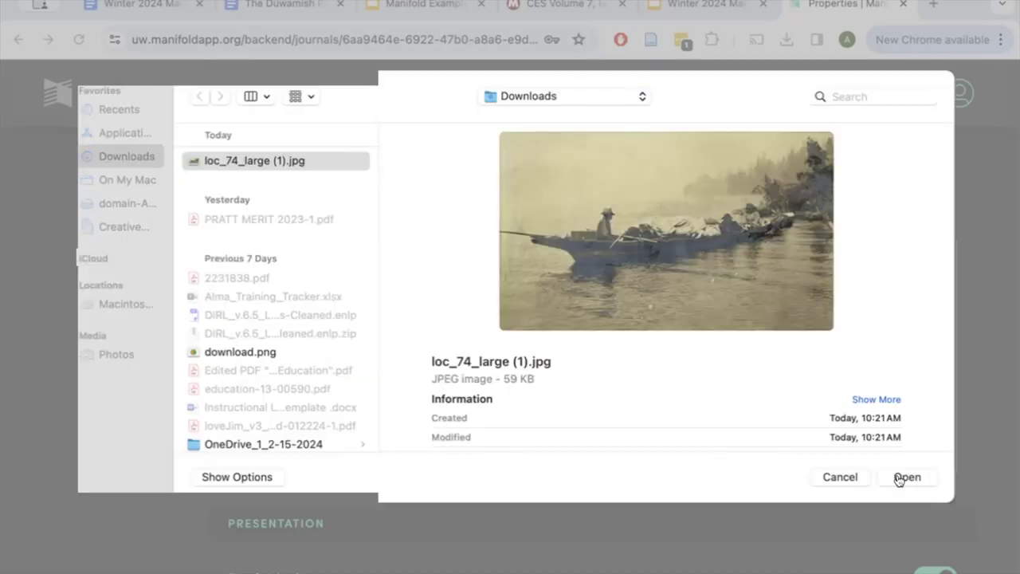
click(903, 480)
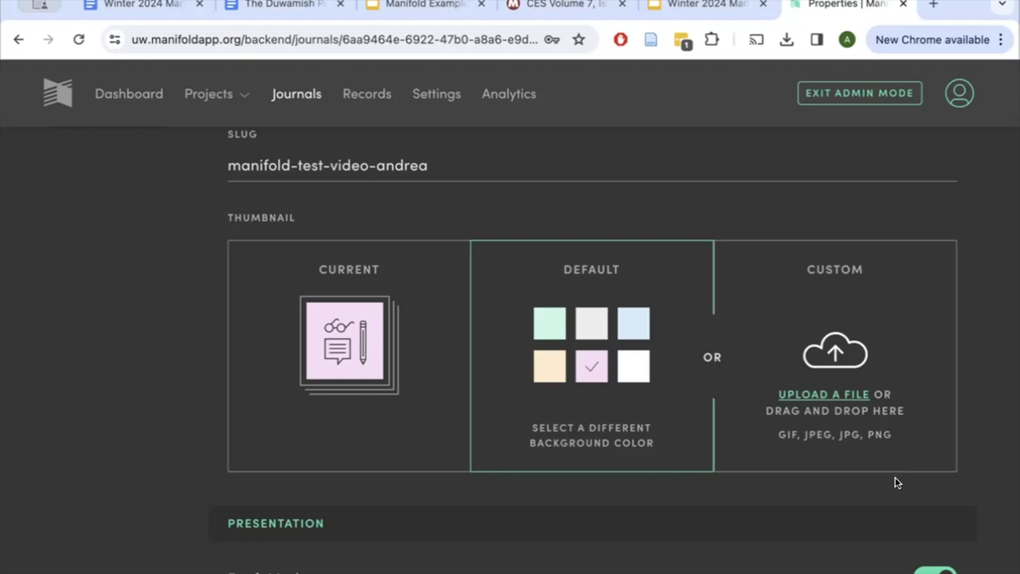
scroll(955, 483, down, 5)
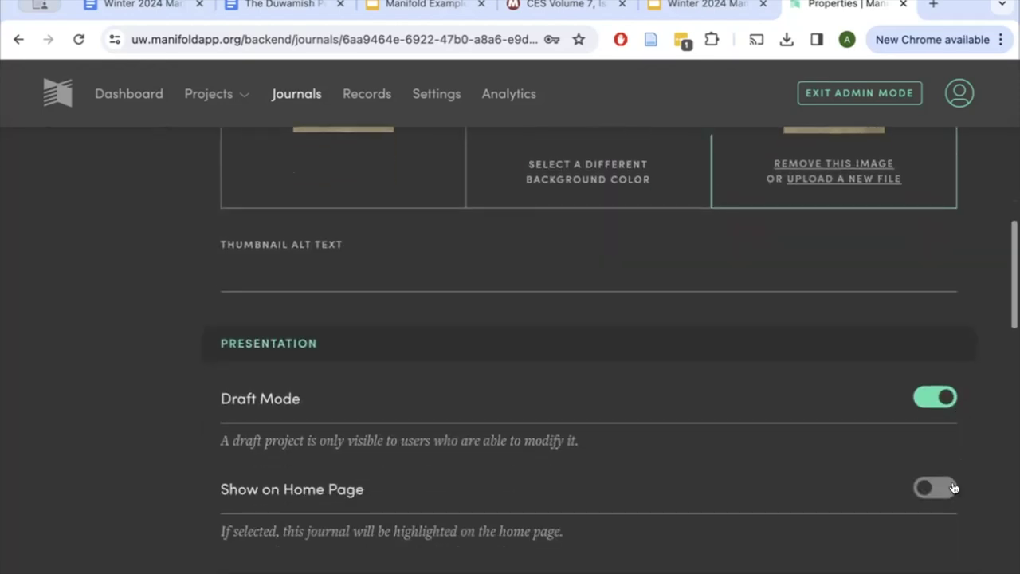
Switch the journal's Draft Mode off and back on in the Presentation settings
scroll(952, 486, down, 2)
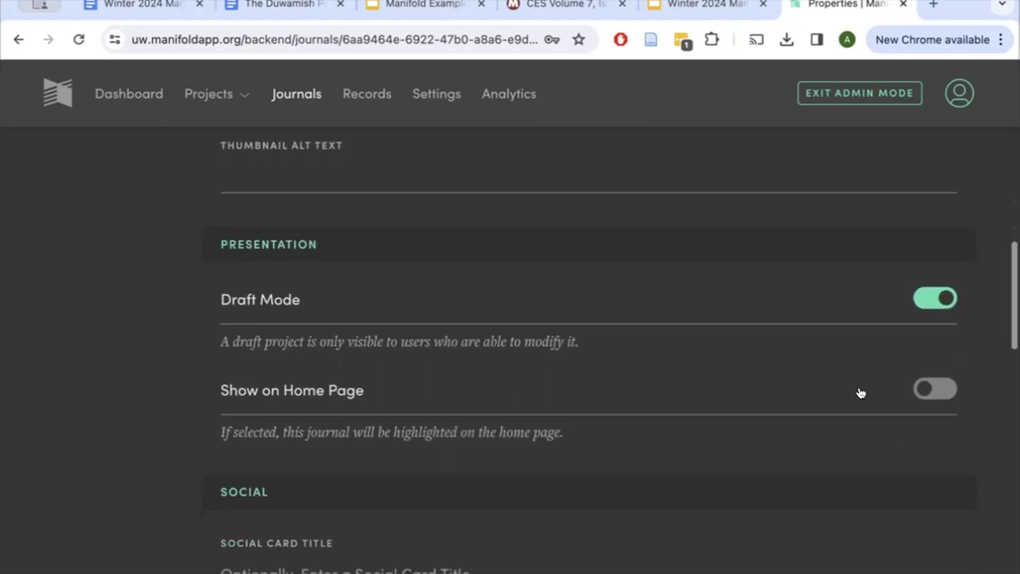
scroll(860, 392, down, 1)
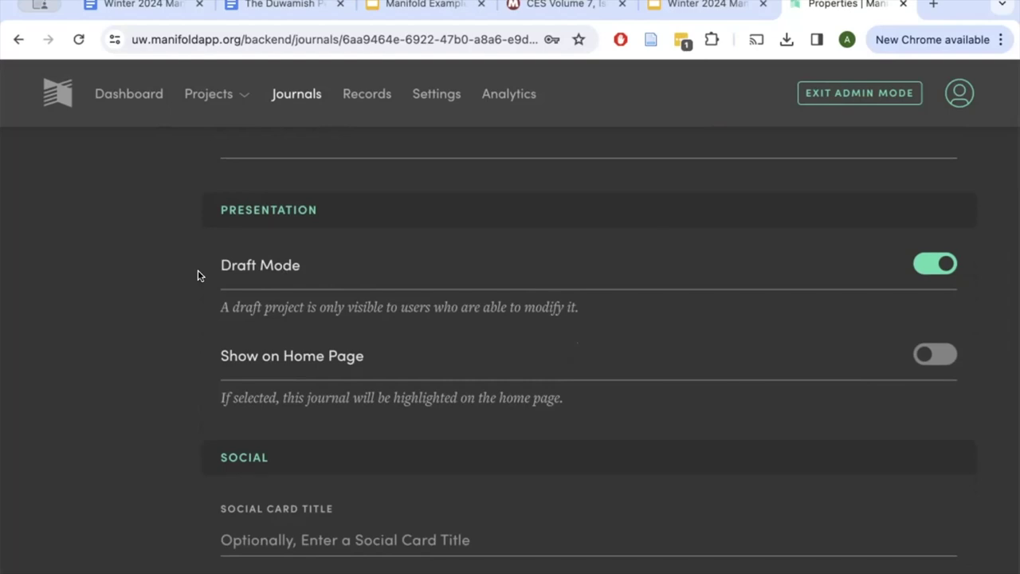
click(917, 271)
click(945, 267)
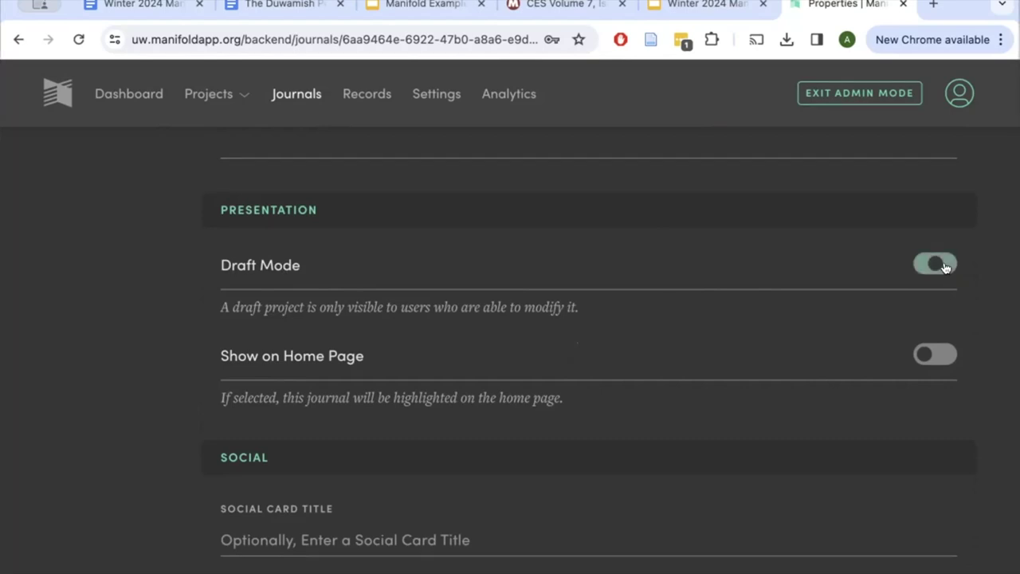
Examine the optional social card fields and the subject and tag options in the journal's properties
scroll(788, 319, down, 2)
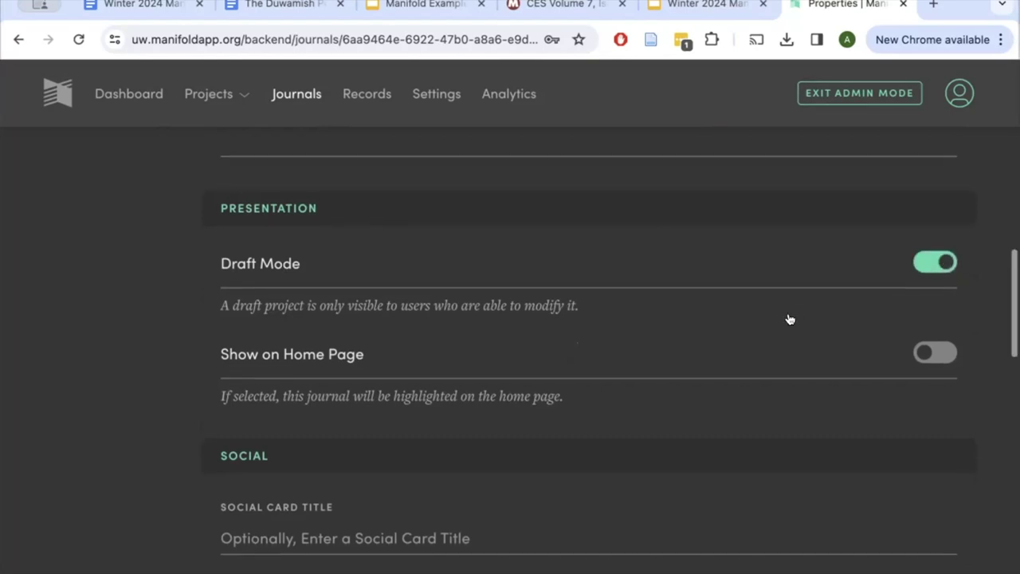
scroll(789, 318, down, 5)
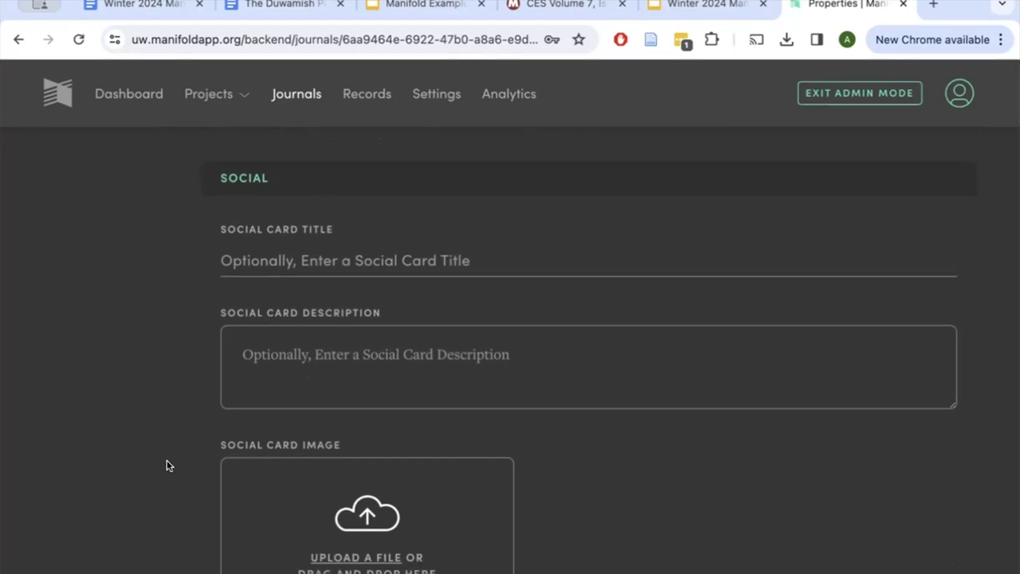
scroll(167, 460, down, 1)
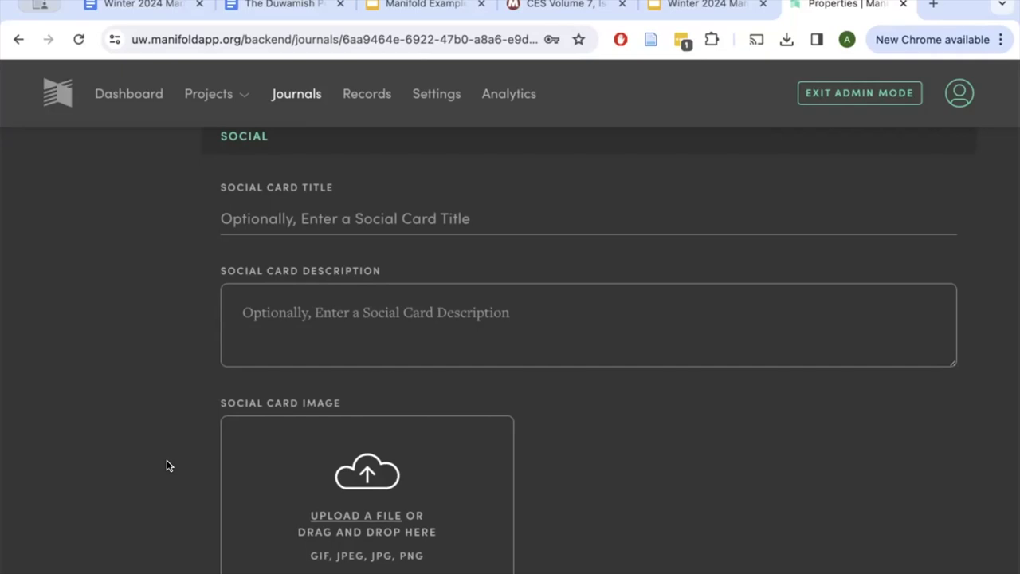
click(287, 220)
click(260, 305)
scroll(259, 305, down, 2)
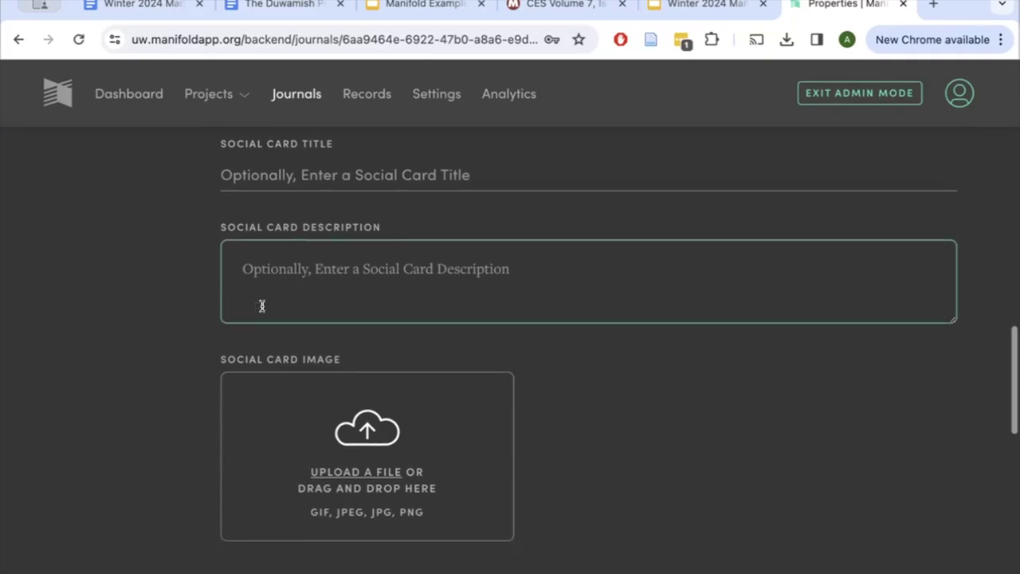
scroll(158, 308, up, 1)
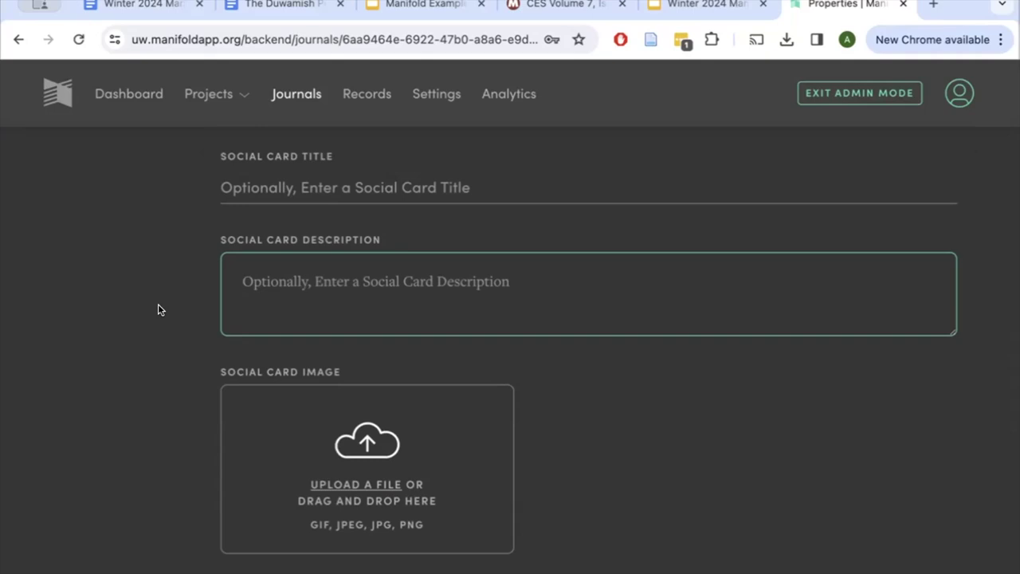
scroll(158, 309, down, 2)
scroll(158, 310, down, 5)
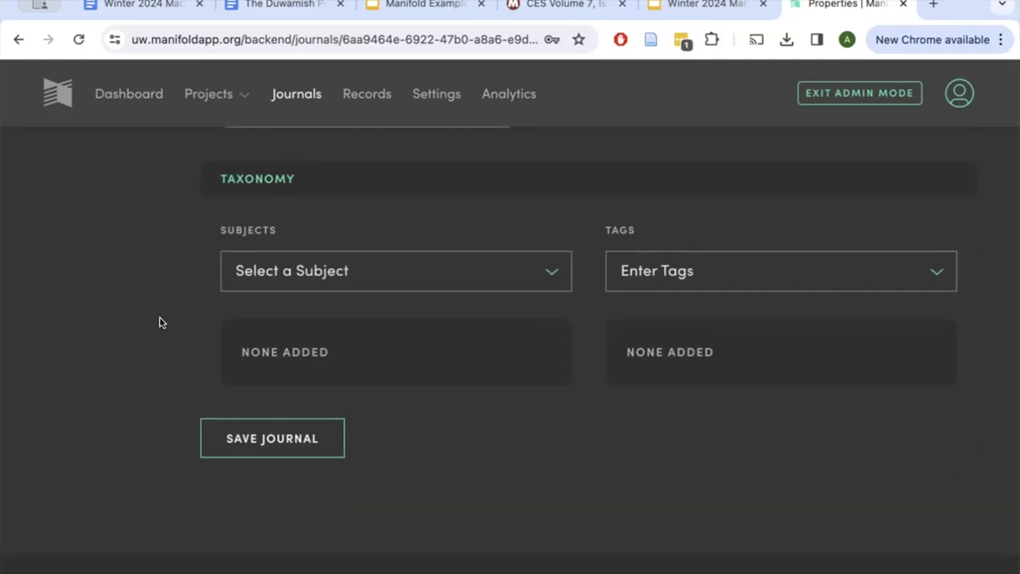
scroll(160, 321, up, 10)
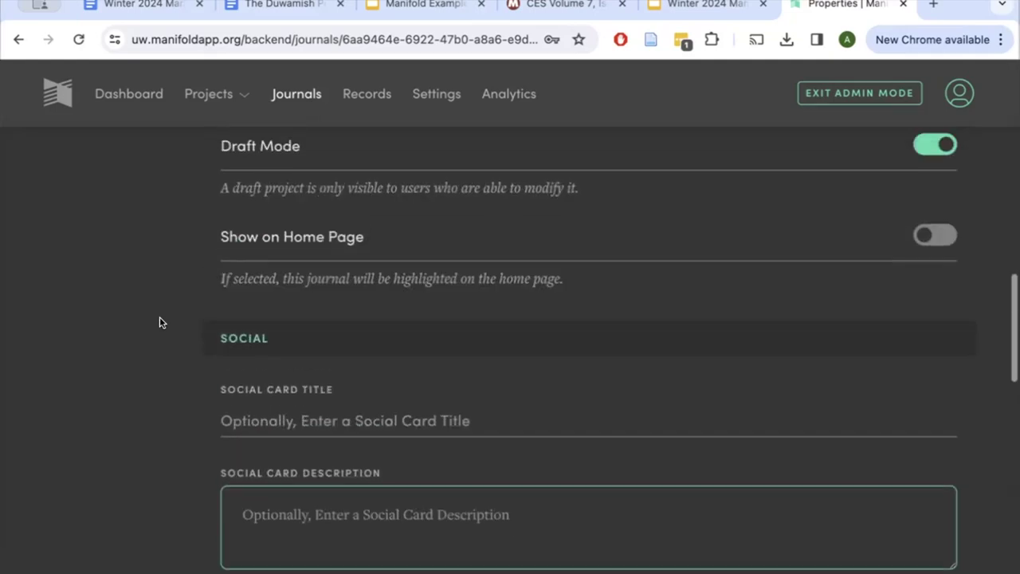
scroll(159, 322, up, 10)
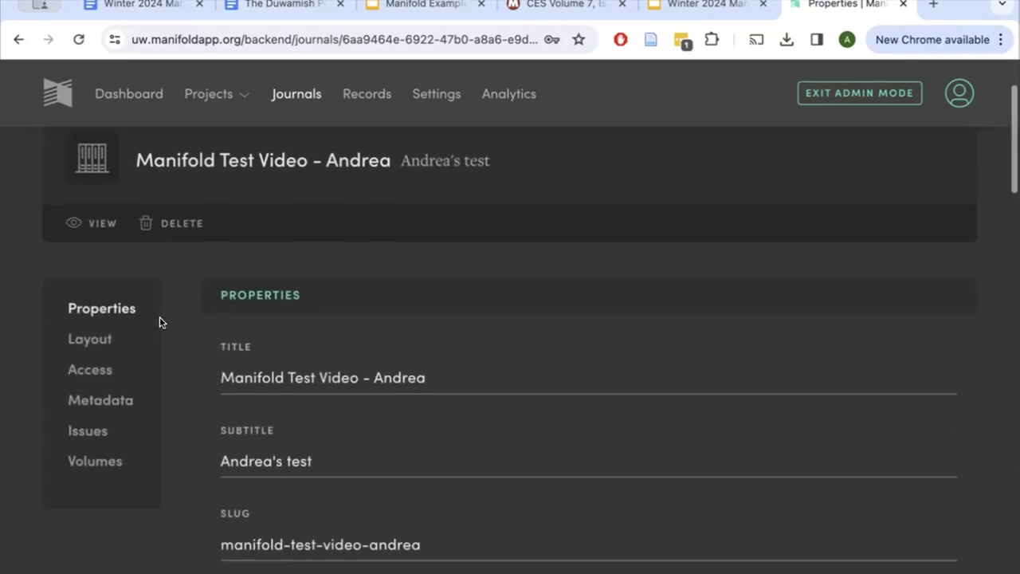
Save the journal's updated properties and dismiss the notification
scroll(159, 322, down, 5)
scroll(160, 322, down, 8)
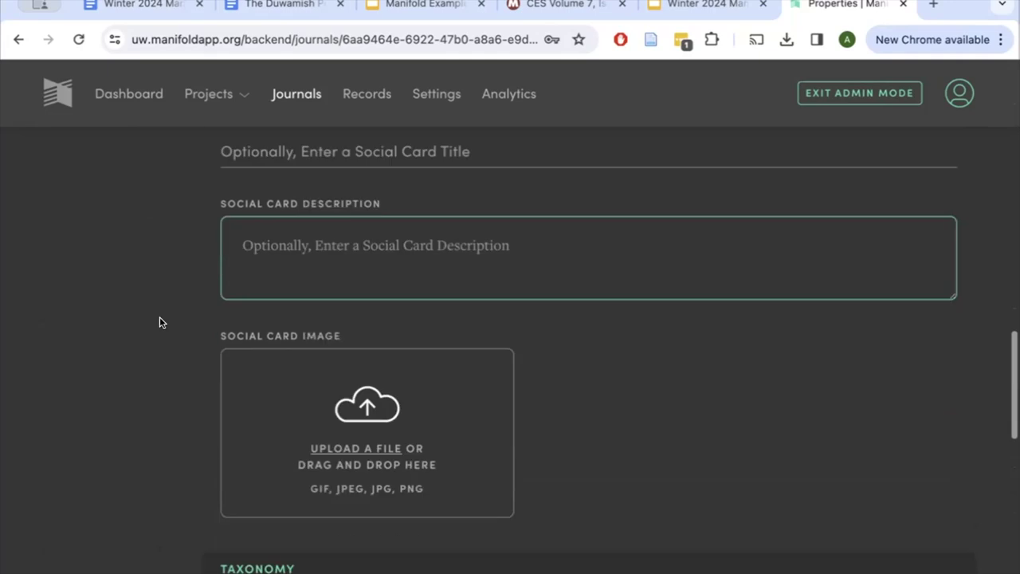
scroll(159, 321, down, 5)
click(240, 389)
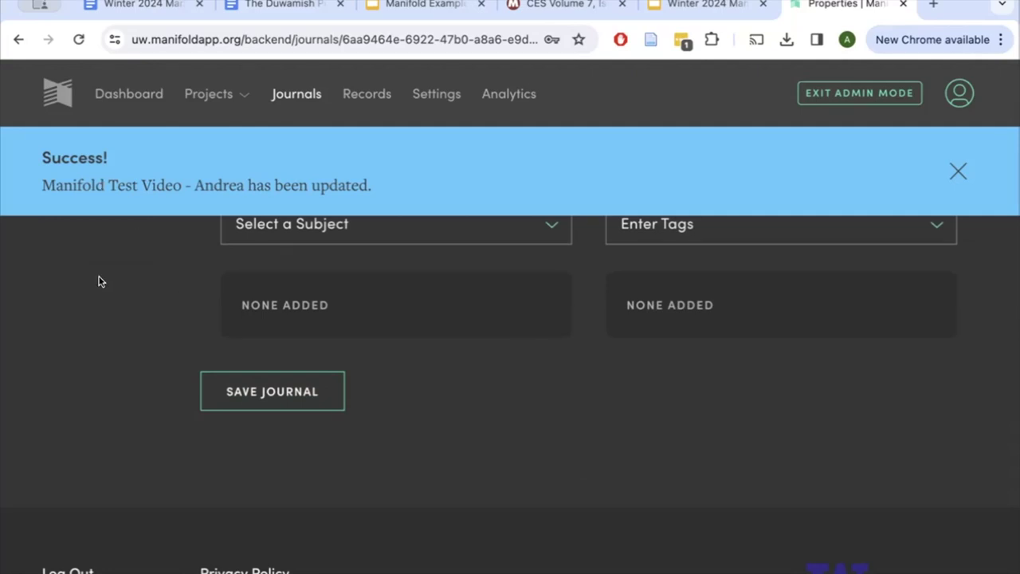
click(958, 171)
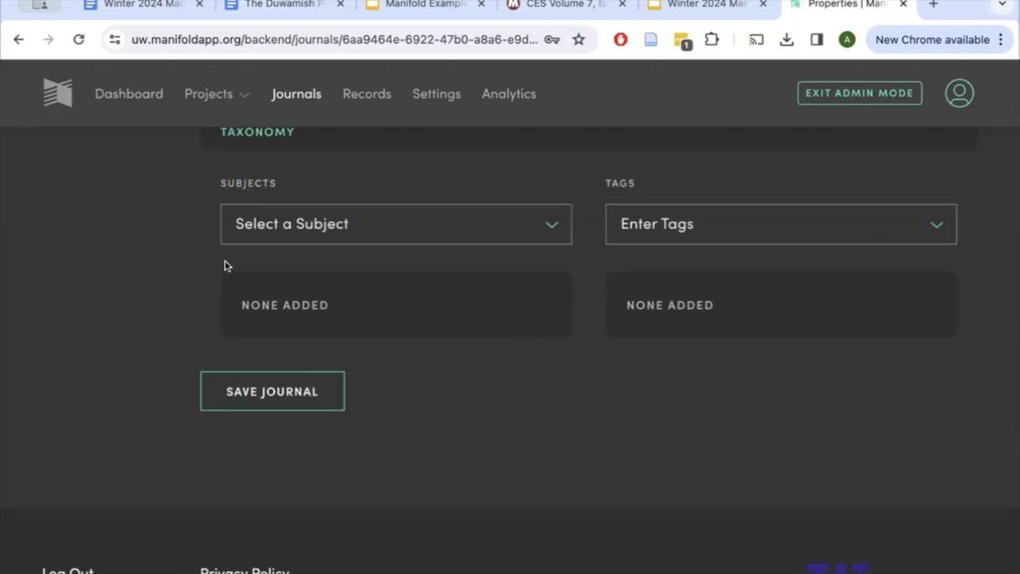
Open the journal's reader-facing page and look over its title, subtitle, description and content area
scroll(145, 275, up, 7)
scroll(145, 274, up, 5)
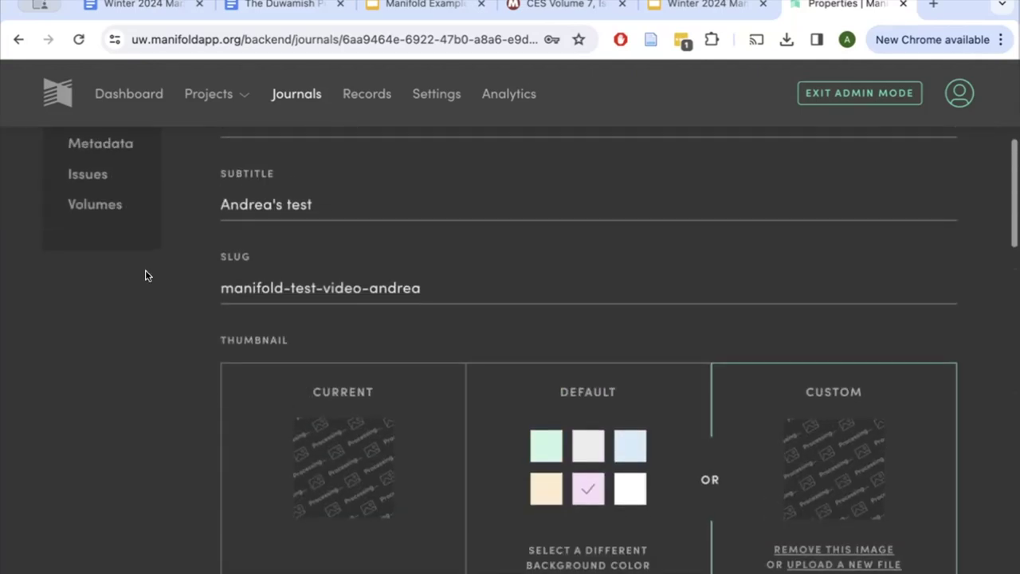
scroll(184, 398, down, 2)
scroll(184, 396, down, 1)
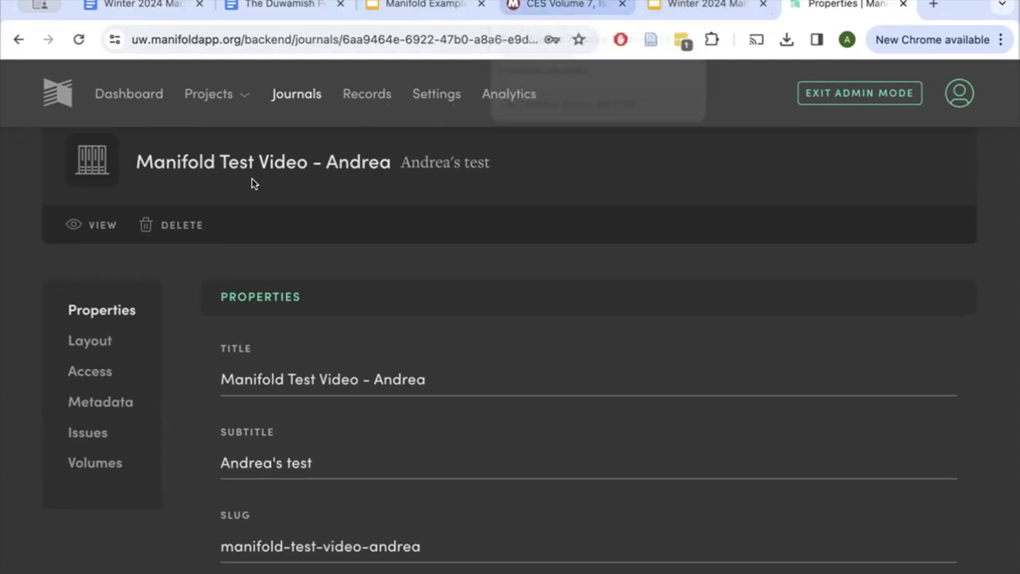
click(91, 227)
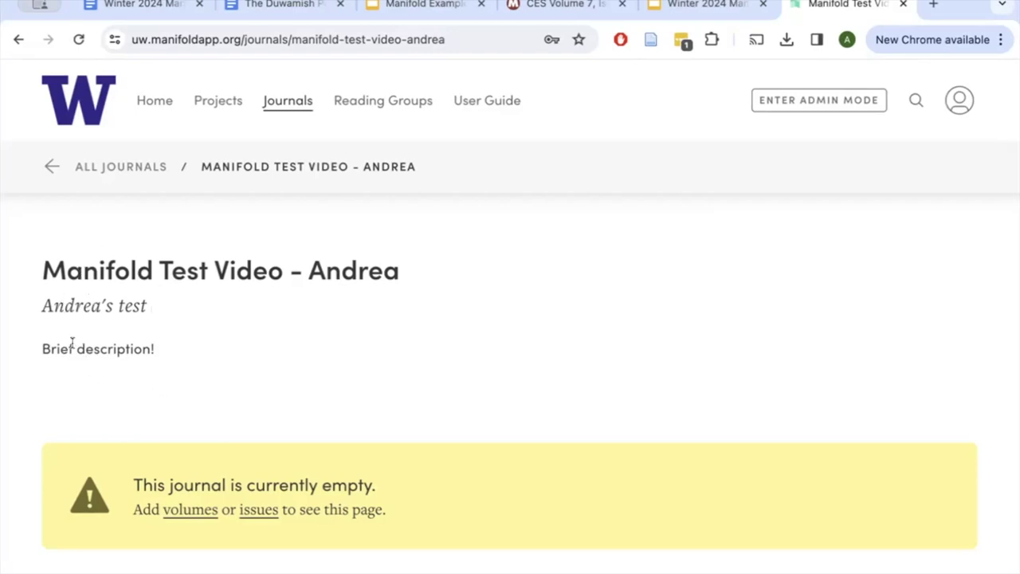
scroll(95, 335, down, 3)
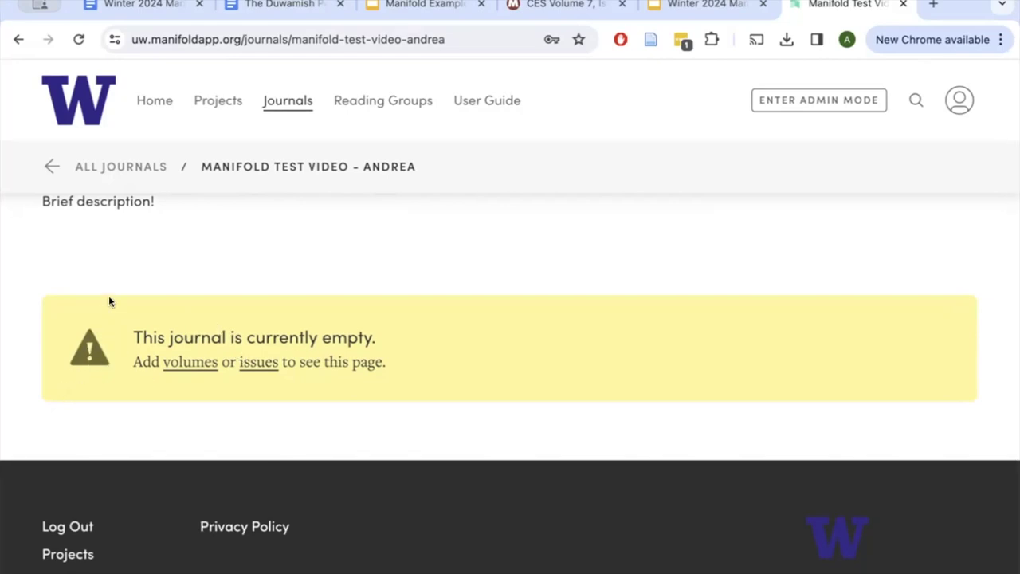
Return to the test journal's admin settings and open its layout options with the Hero Block sections
scroll(109, 301, up, 3)
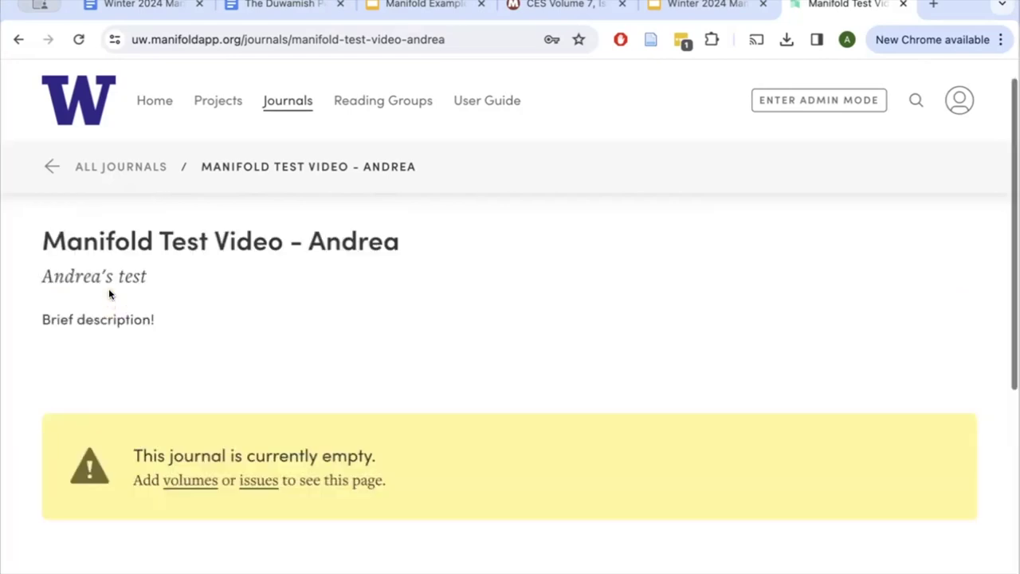
click(18, 40)
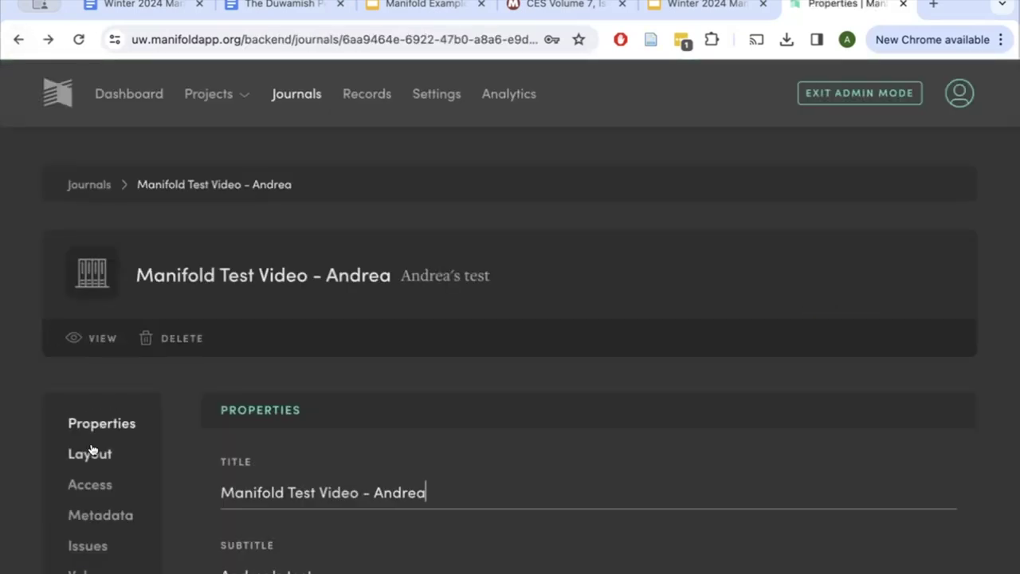
click(91, 452)
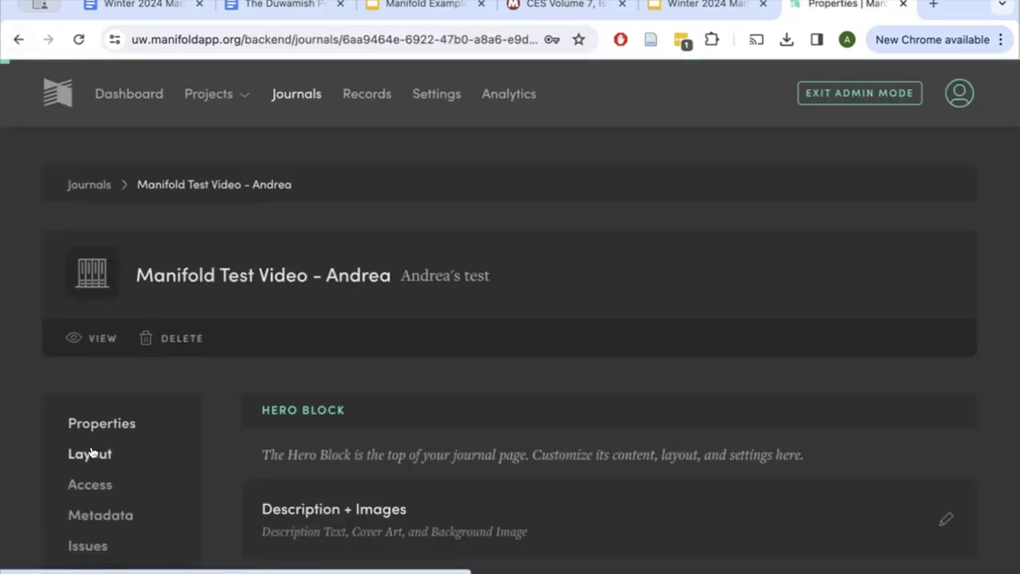
scroll(459, 424, down, 3)
scroll(458, 428, down, 3)
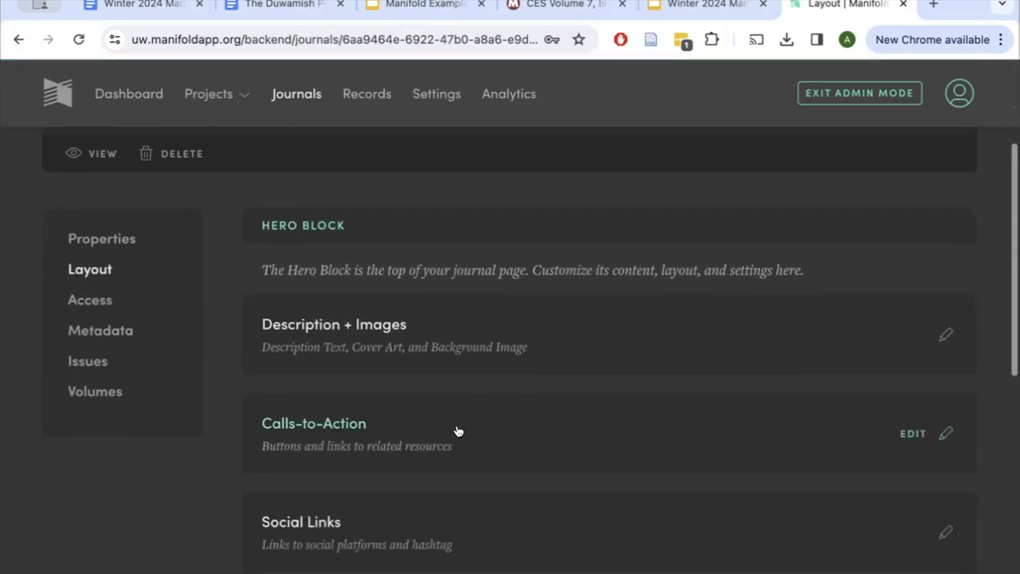
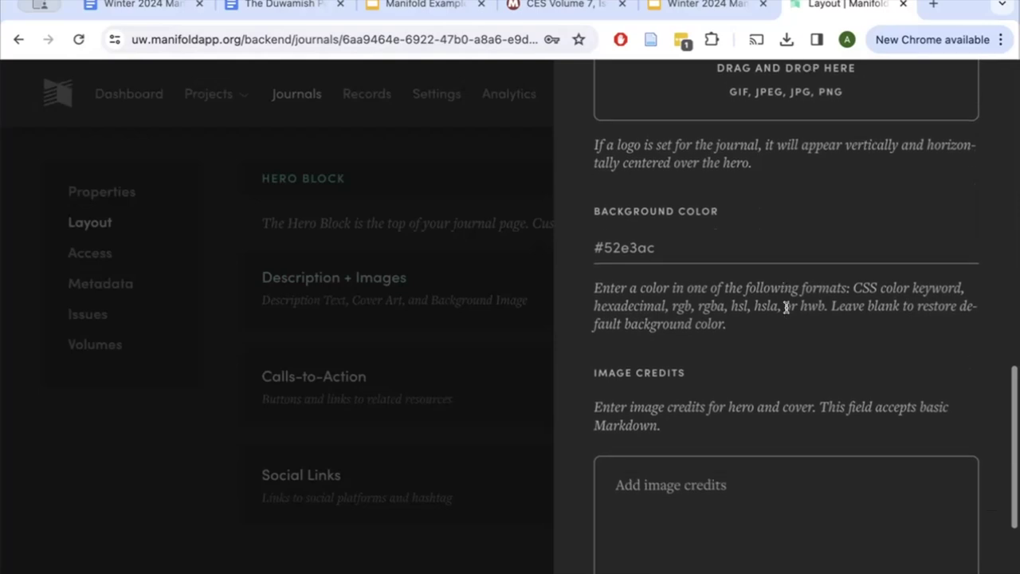
Upload the Desktop screenshot taken at 11.17.33 AM as the journal's background image in the Description + Images settings
scroll(786, 307, up, 7)
scroll(785, 307, up, 4)
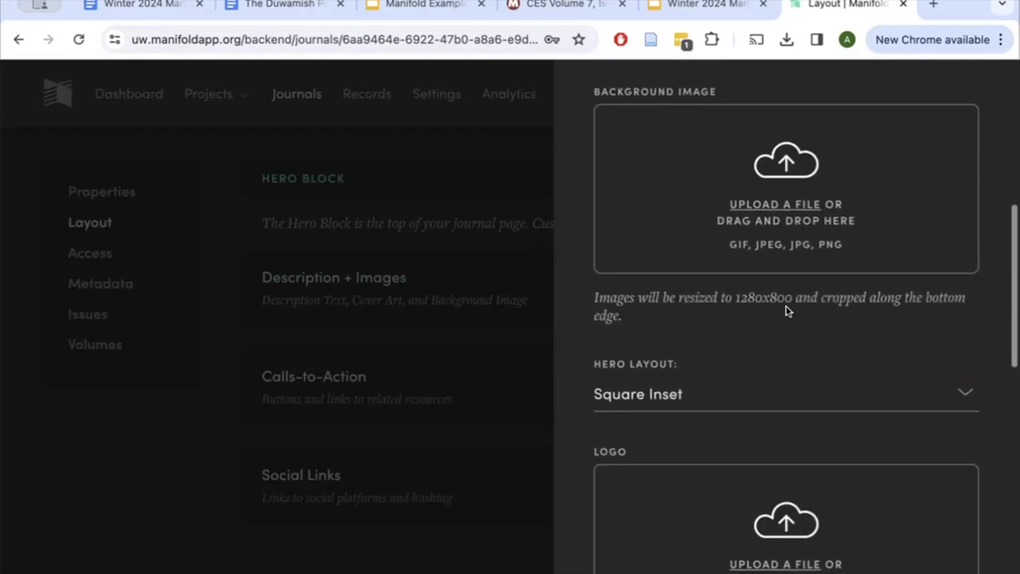
scroll(786, 311, down, 1)
scroll(774, 341, up, 2)
scroll(770, 348, down, 3)
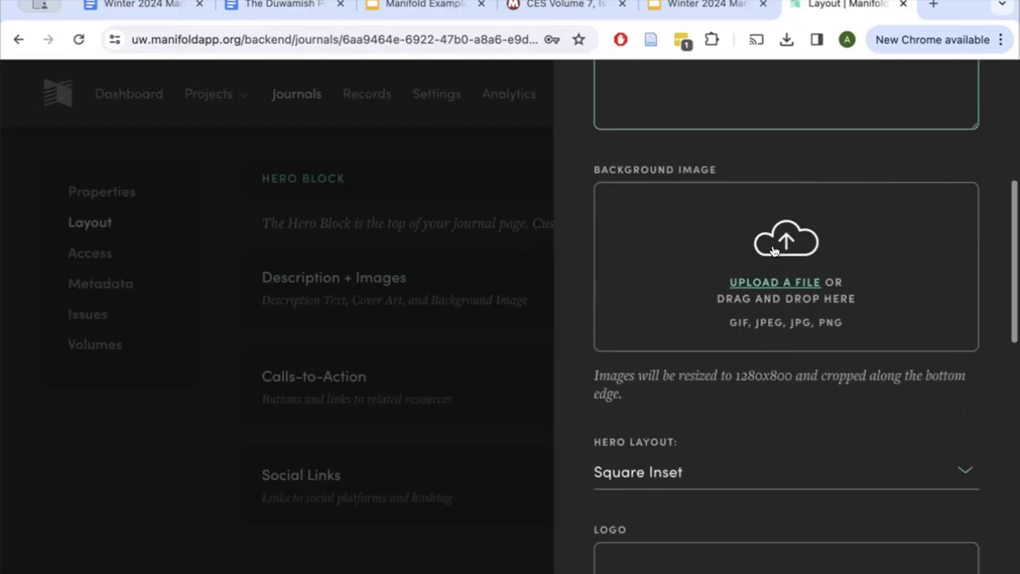
scroll(767, 287, down, 1)
click(765, 278)
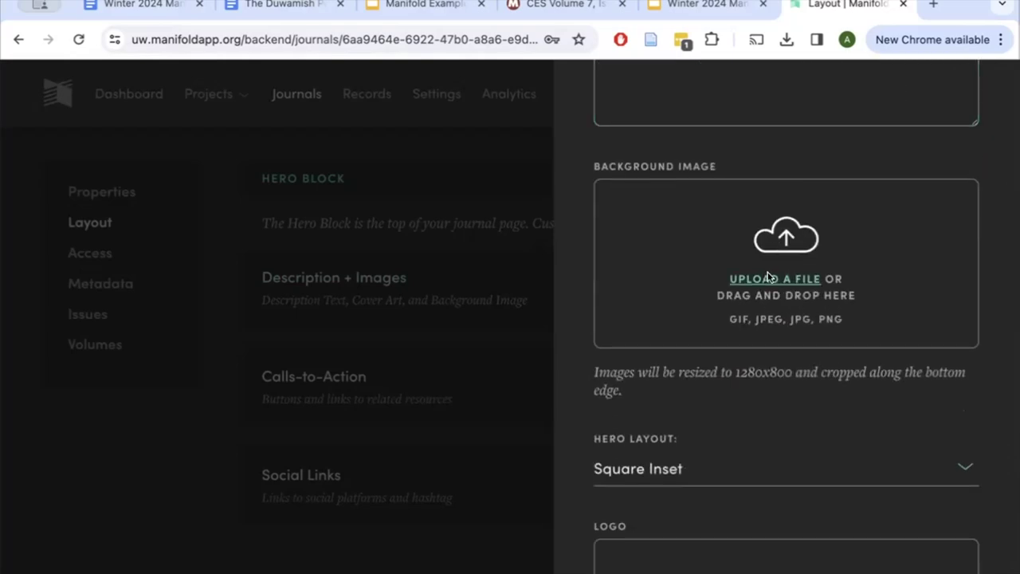
key(Escape)
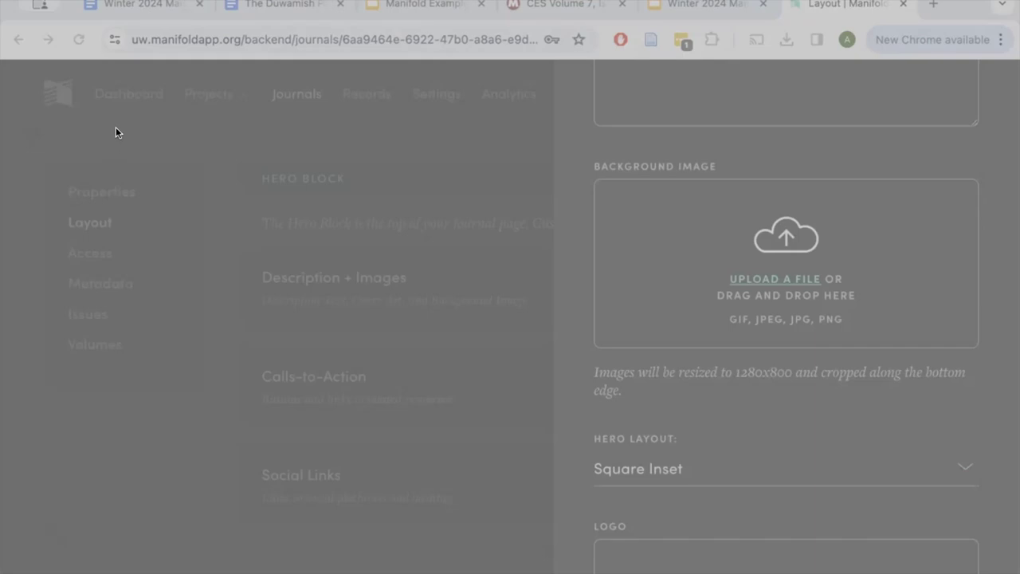
click(99, 305)
click(257, 242)
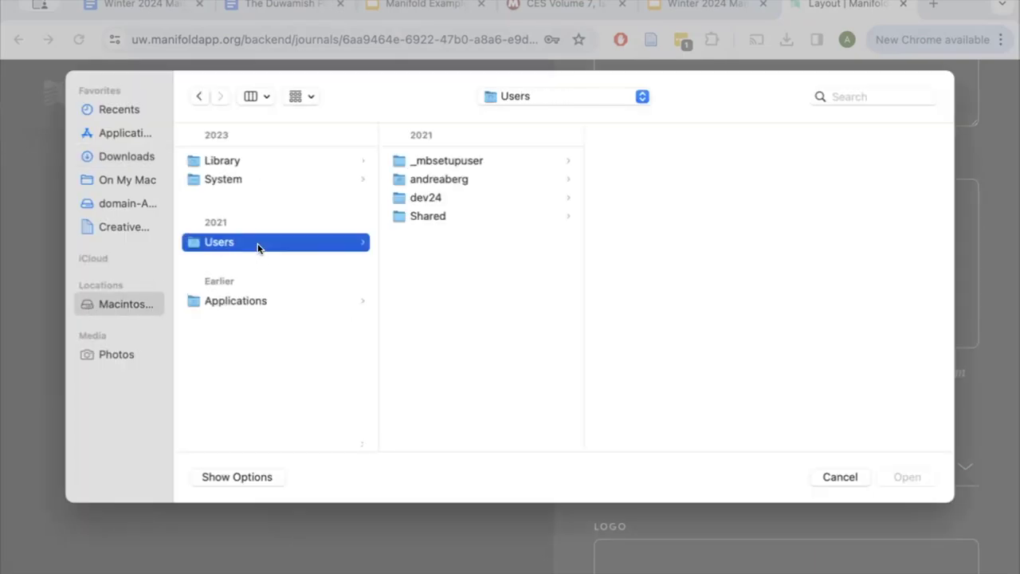
click(459, 179)
click(675, 215)
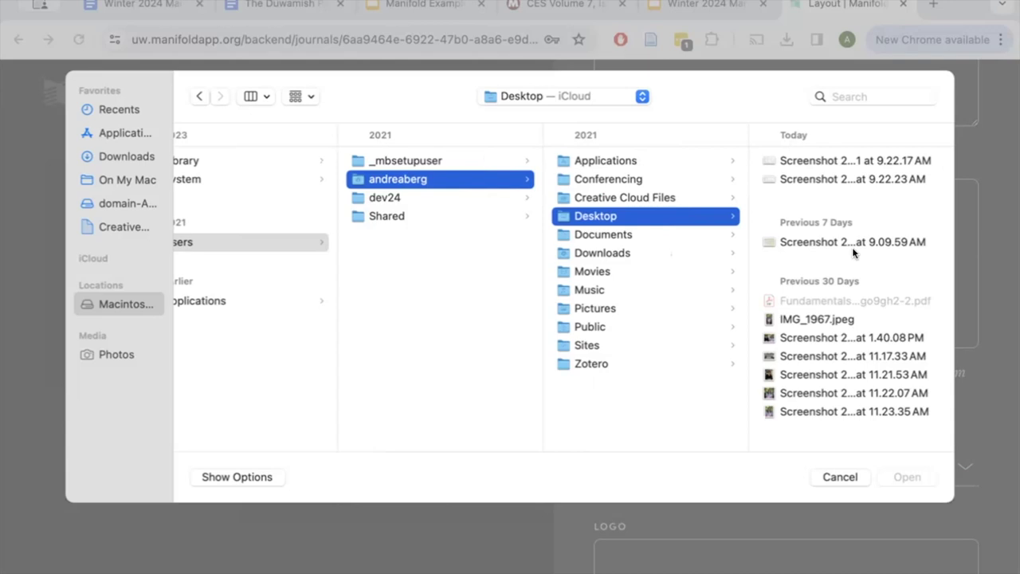
scroll(852, 249, down, 3)
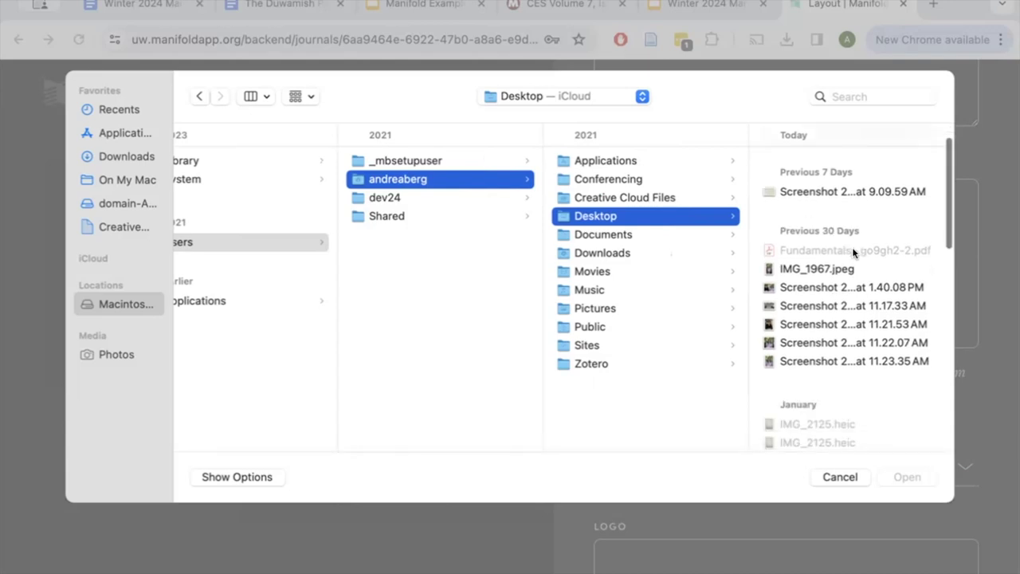
scroll(828, 279, down, 1)
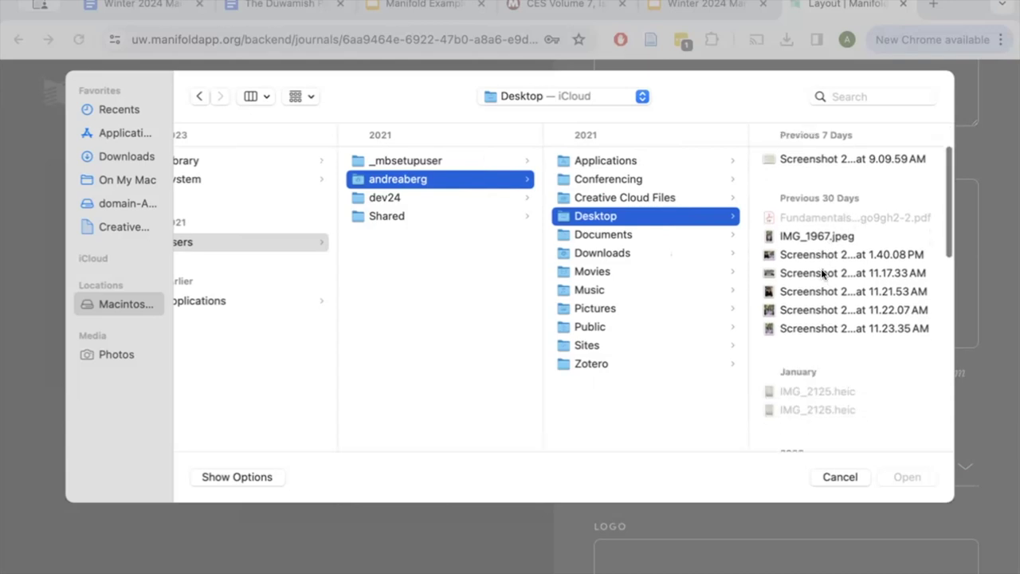
click(821, 271)
click(862, 472)
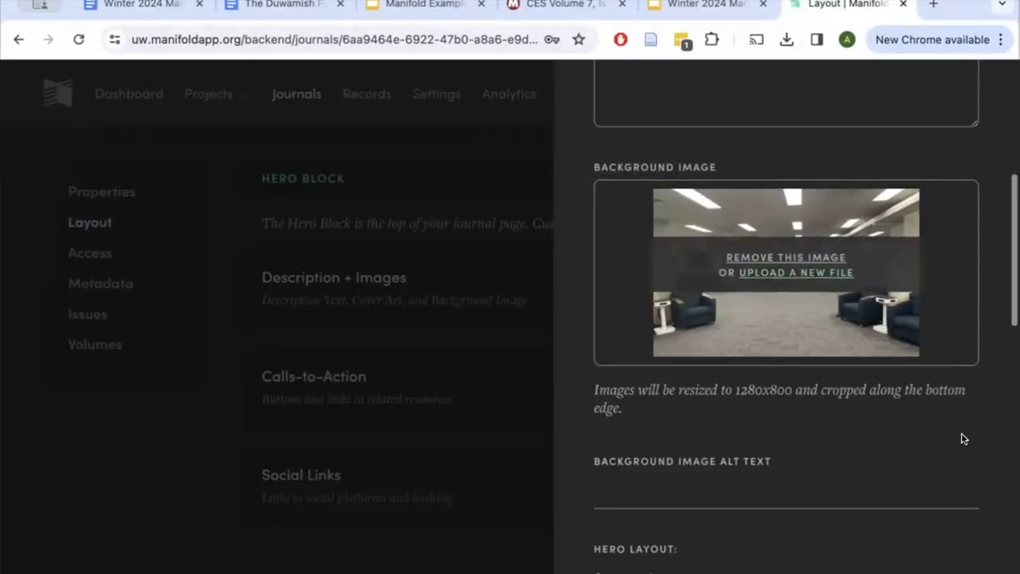
Set the background image alt text to "Open Scholarship Commons lobby"
scroll(901, 435, down, 1)
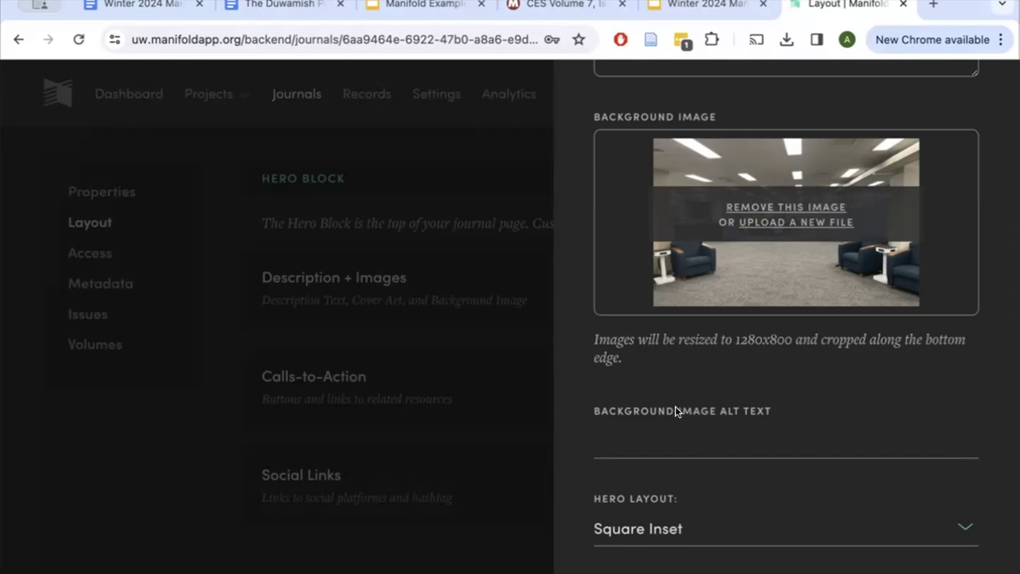
click(642, 441)
text(Open Scholarshi)
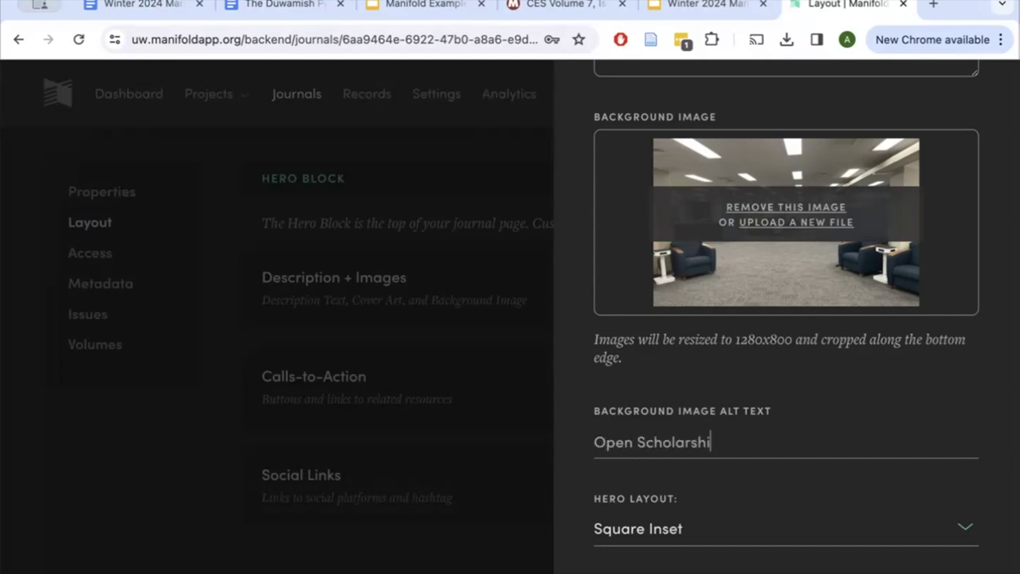
text(p Commons lobby)
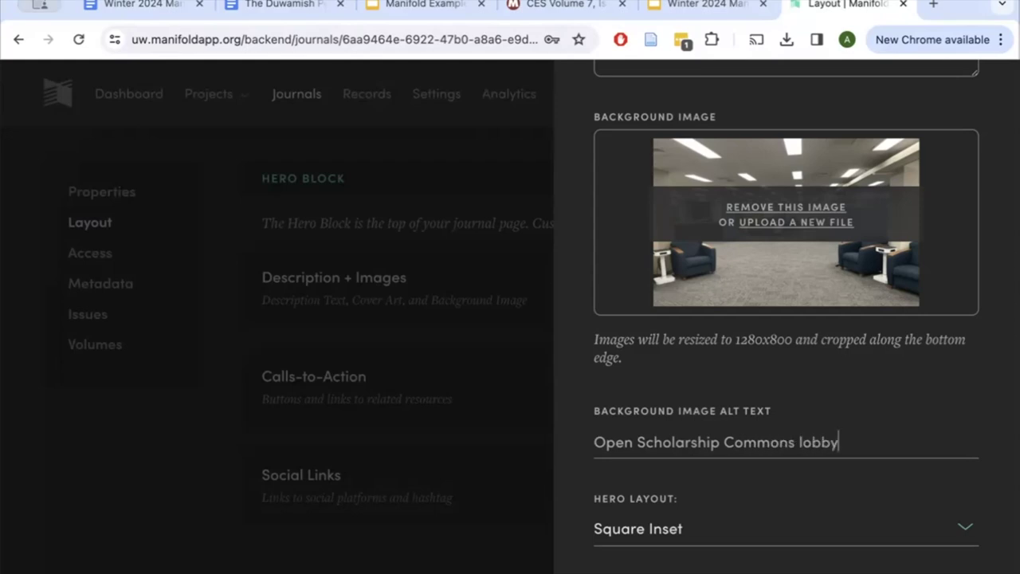
Upload IMG_1967.jpeg from the Desktop as the journal's logo
scroll(786, 319, down, 4)
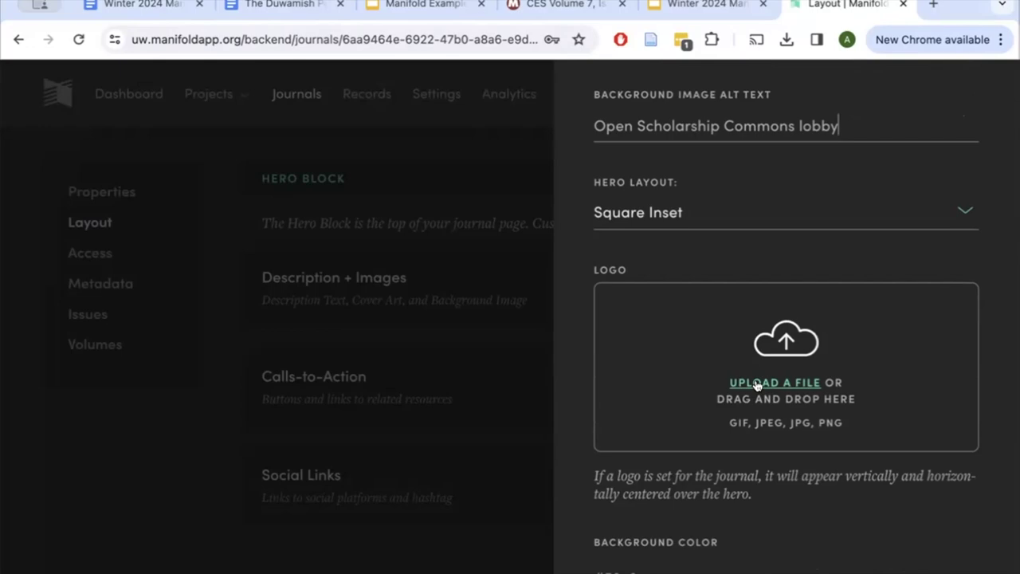
click(756, 386)
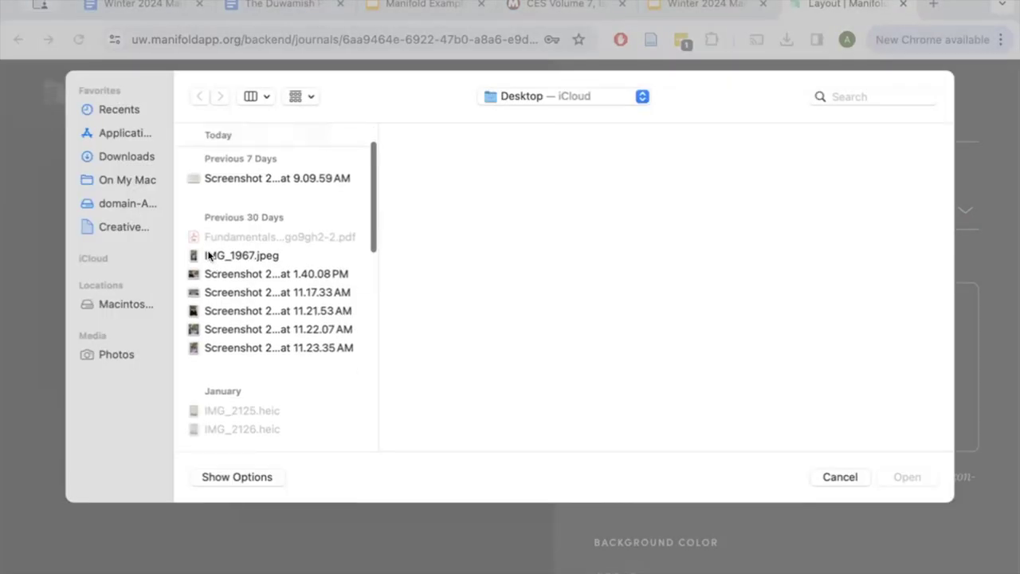
click(209, 255)
click(909, 475)
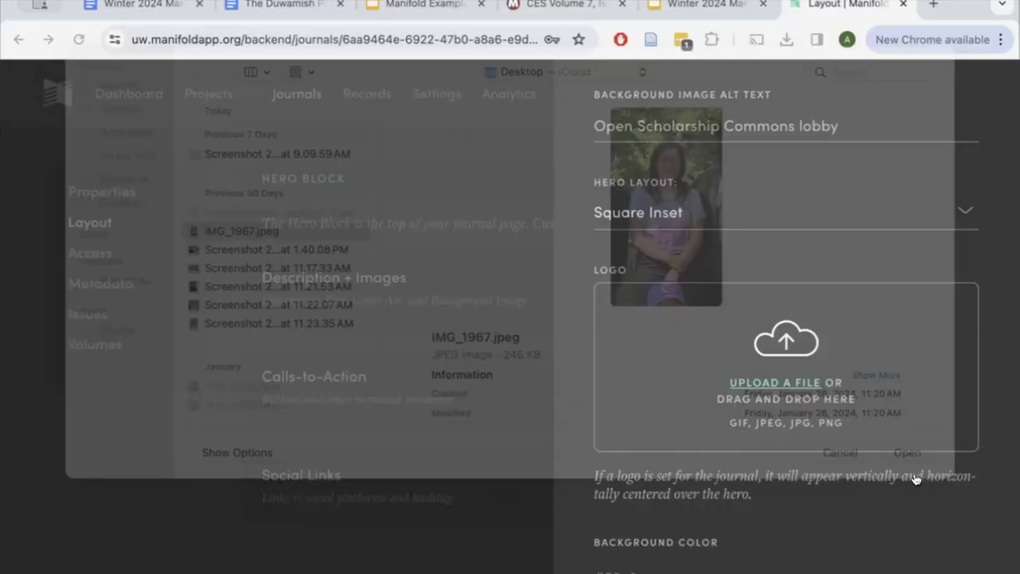
Enter logo alt text describing the image as a photo of the named person
scroll(916, 478, down, 5)
click(686, 403)
text(Photo of Andrea)
Review the background color and image credits fields, then save the description and image settings
scroll(609, 319, down, 5)
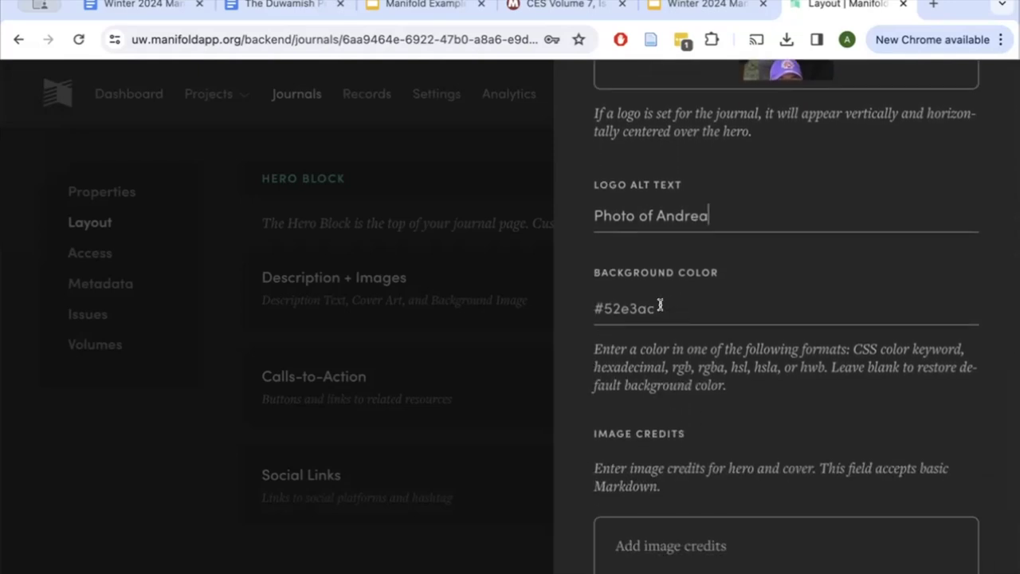
scroll(660, 305, down, 6)
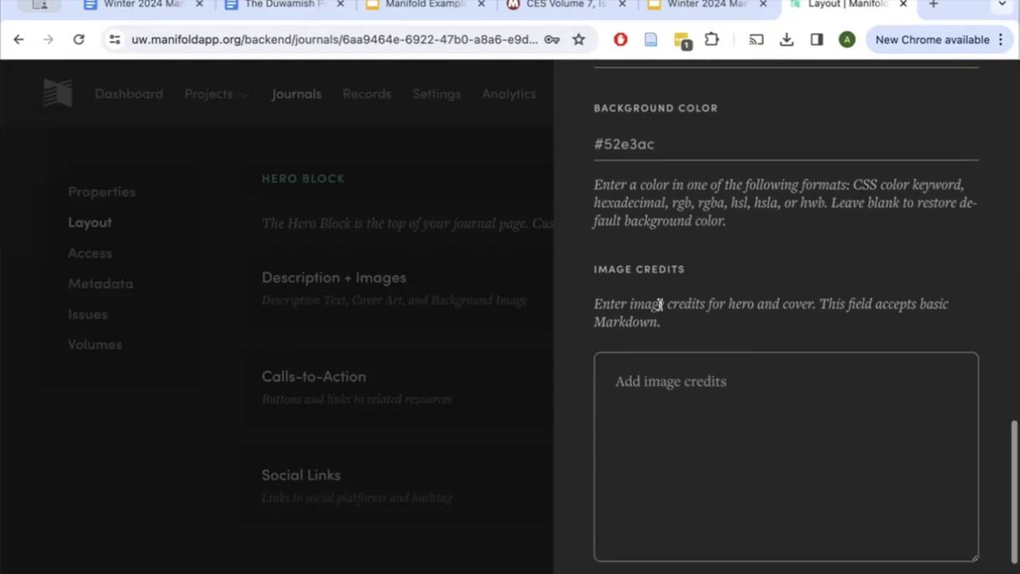
scroll(660, 304, down, 1)
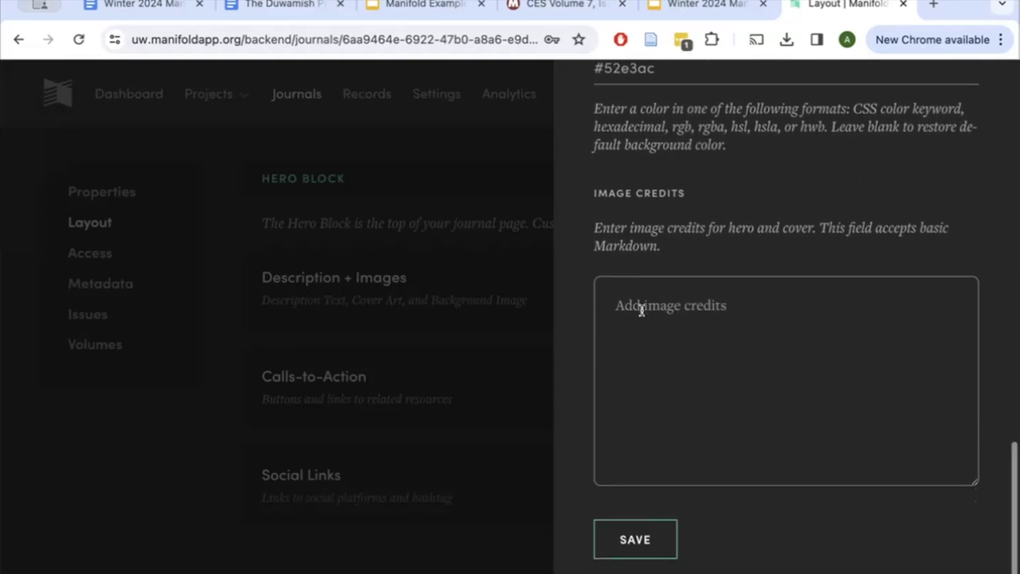
click(647, 545)
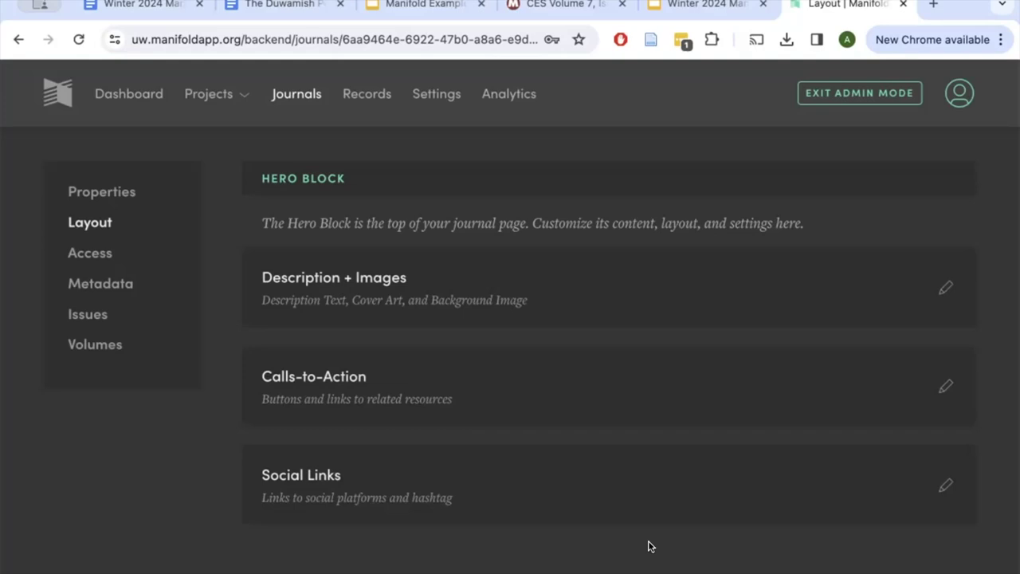
Reload the layout settings and check the background image and logo on the journal's reader-facing page, then return to admin
click(78, 40)
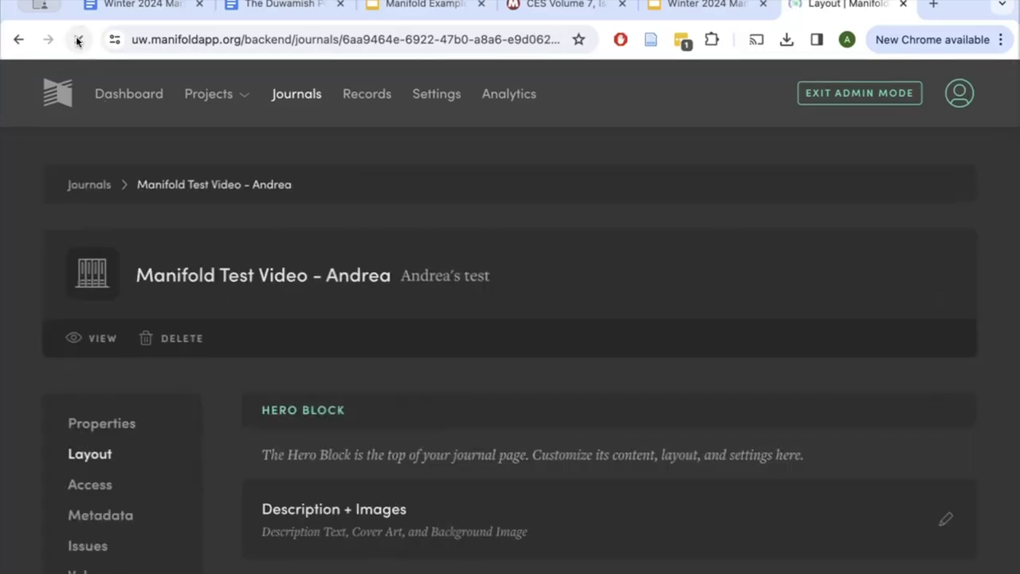
click(81, 334)
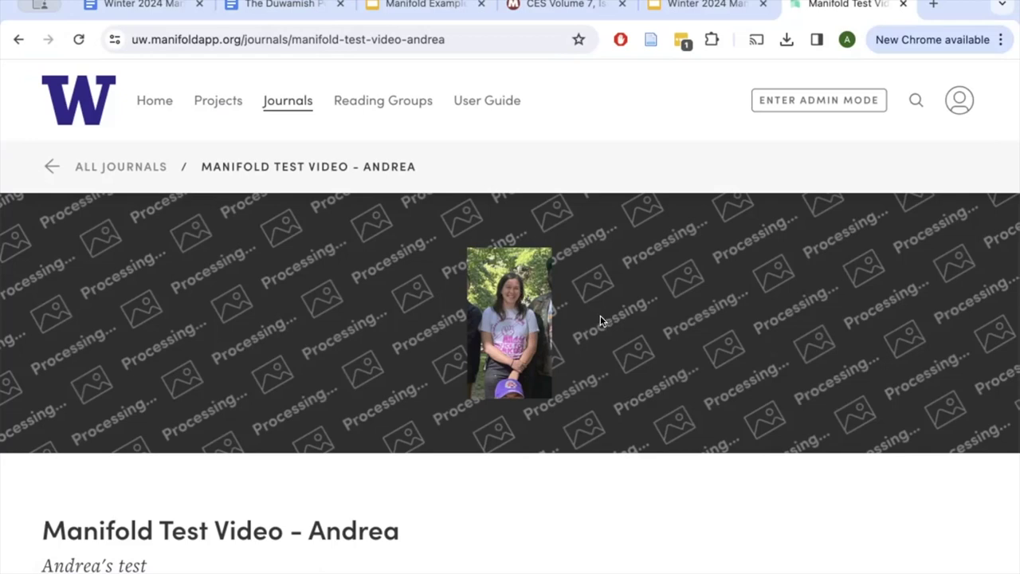
click(15, 38)
Open the Critical Ethnic Studies journal page on the Minnesota site and examine its hero image, description and related links
scroll(370, 253, down, 4)
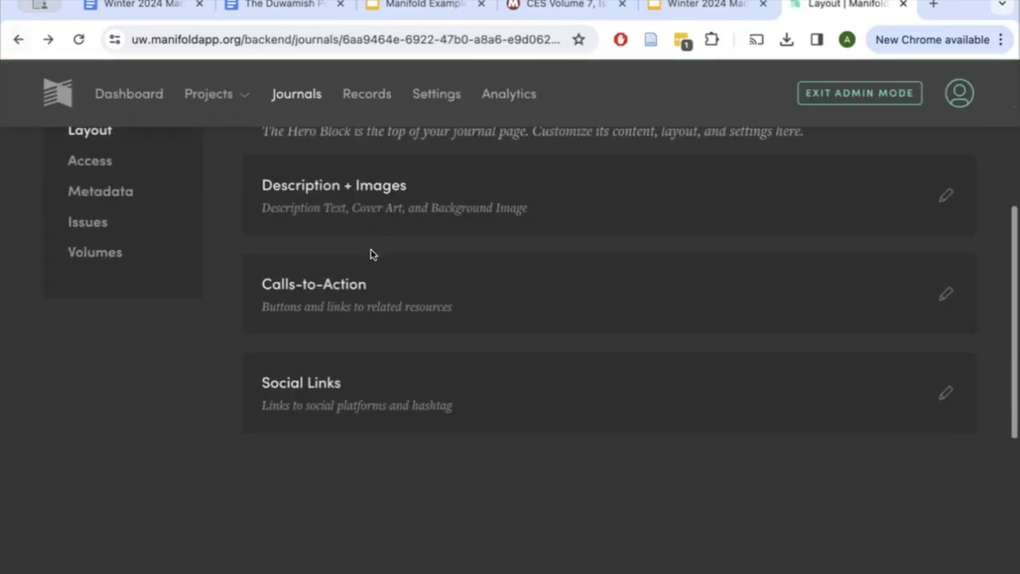
scroll(371, 254, down, 1)
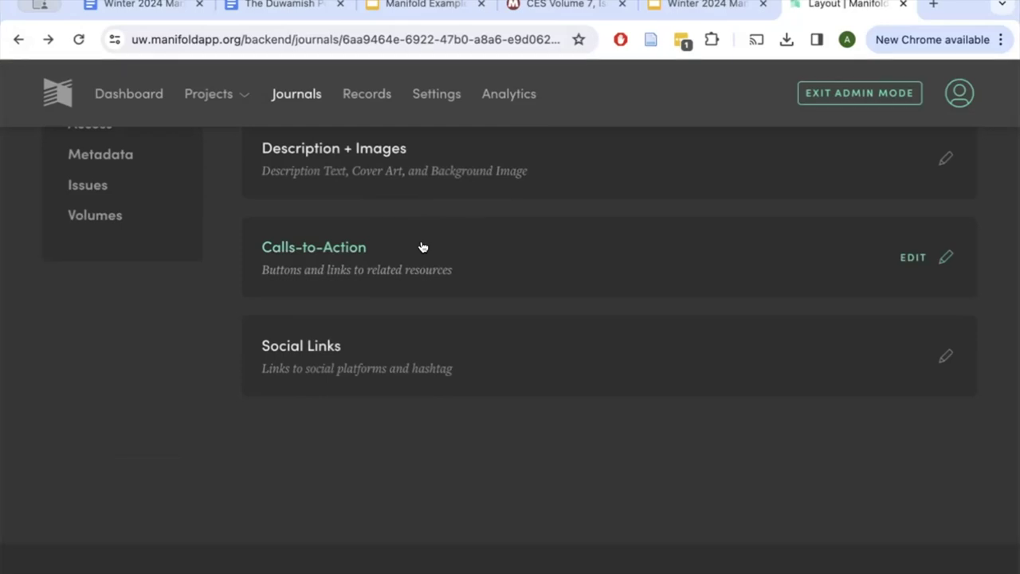
click(538, 10)
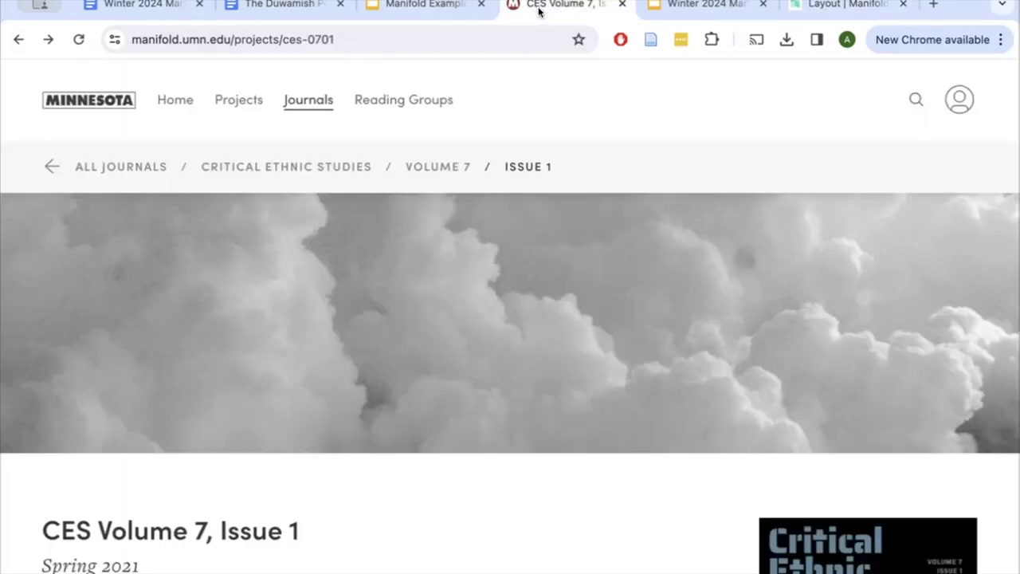
click(256, 169)
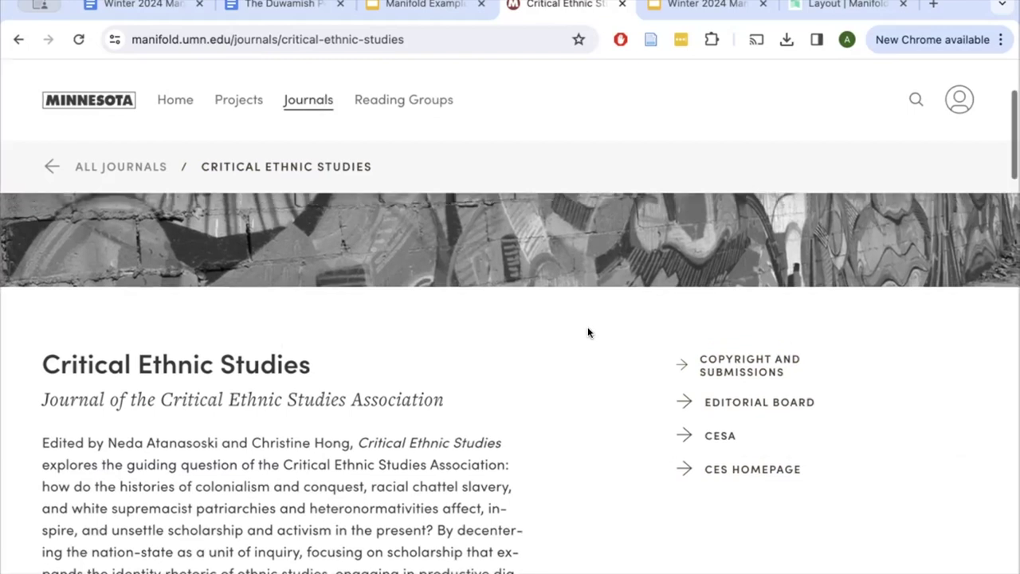
scroll(587, 333, up, 2)
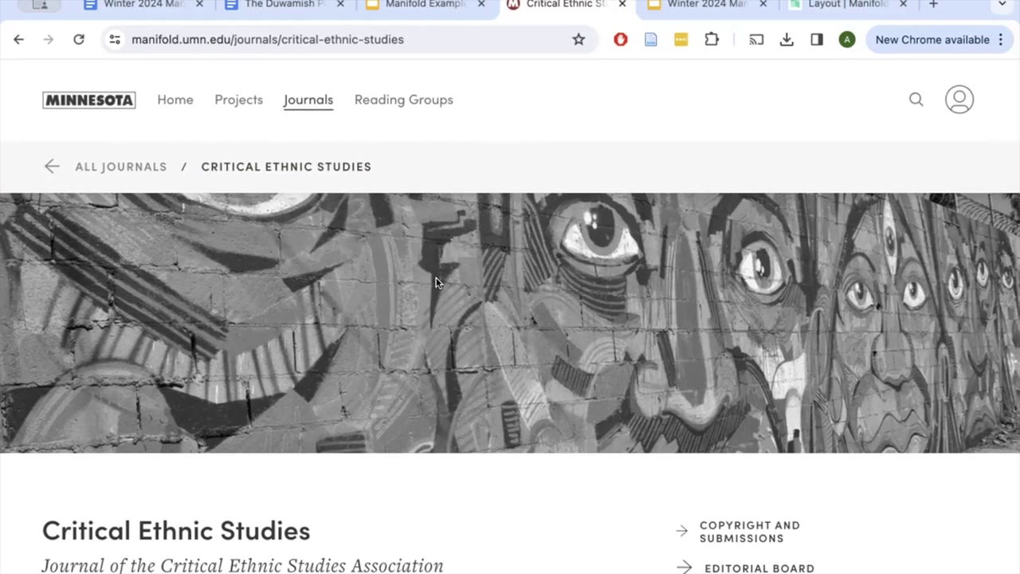
Examine the Calls-to-Action button and link options in the test journal's layout, and open its Social Links settings
click(803, 10)
scroll(510, 283, up, 1)
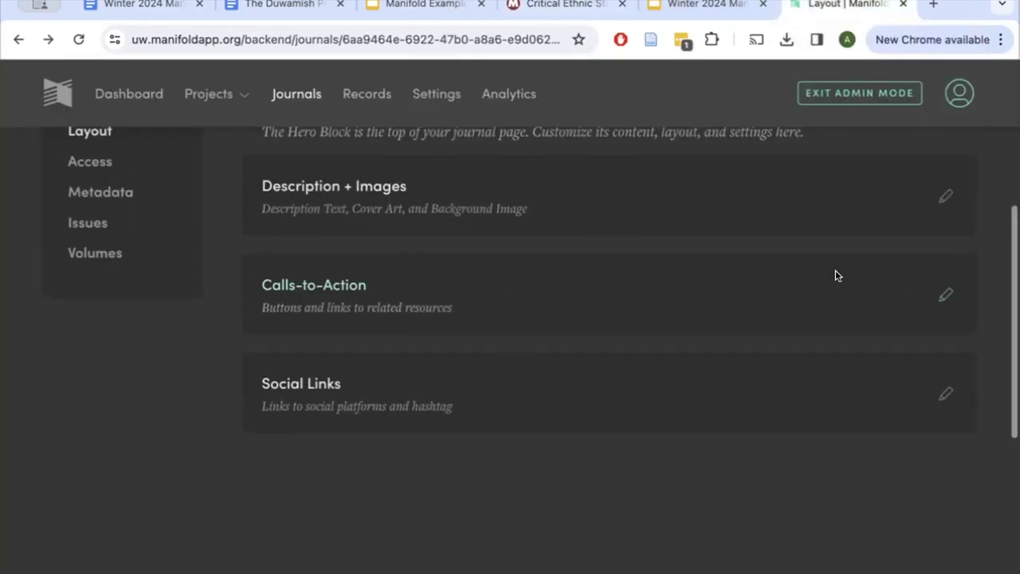
click(930, 300)
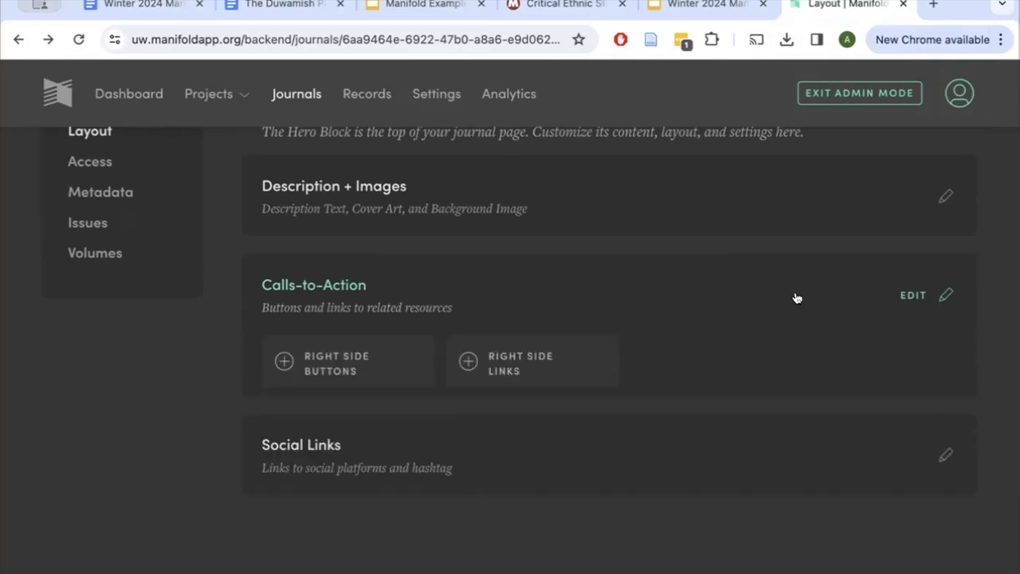
scroll(796, 298, down, 1)
scroll(796, 298, down, 1)
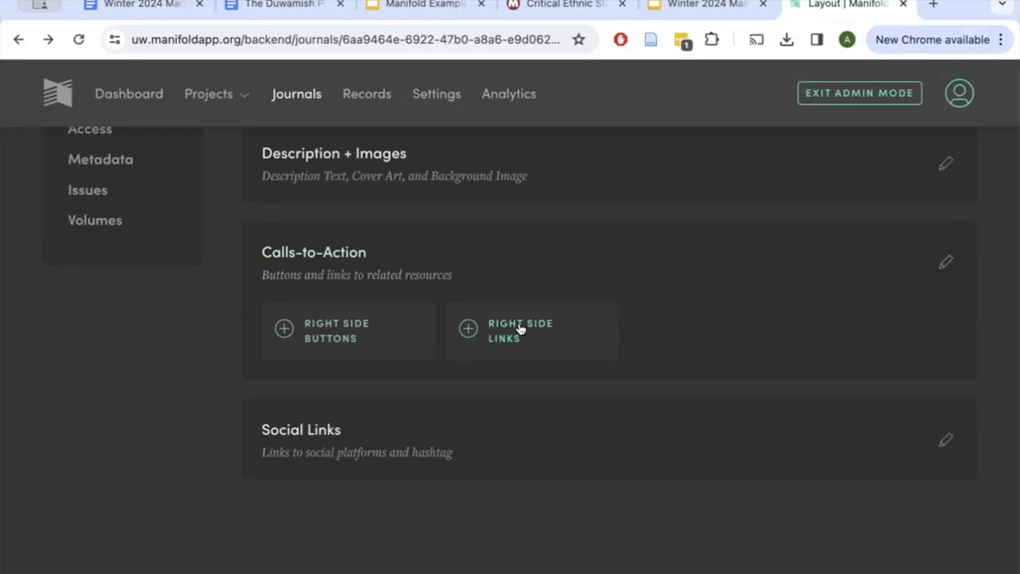
click(944, 442)
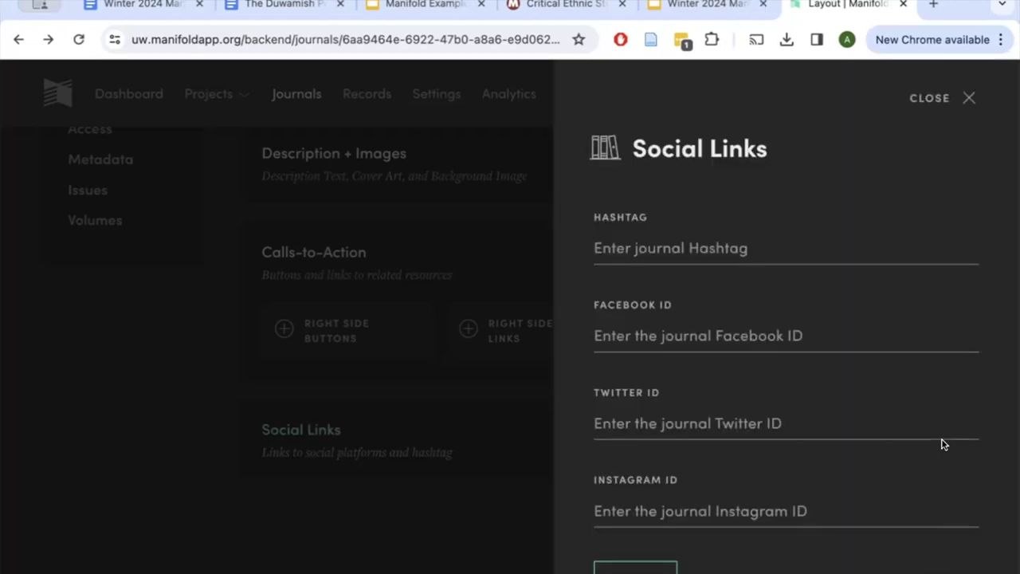
Review the hashtag, Facebook, Twitter and Instagram fields in the social links settings, and close them without entering anything
scroll(944, 444, down, 1)
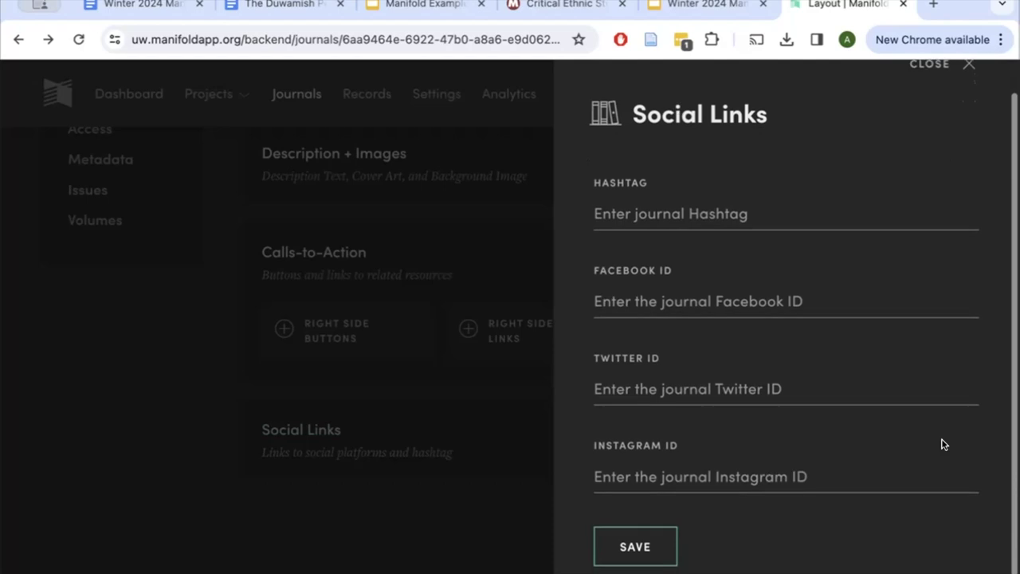
scroll(944, 444, up, 1)
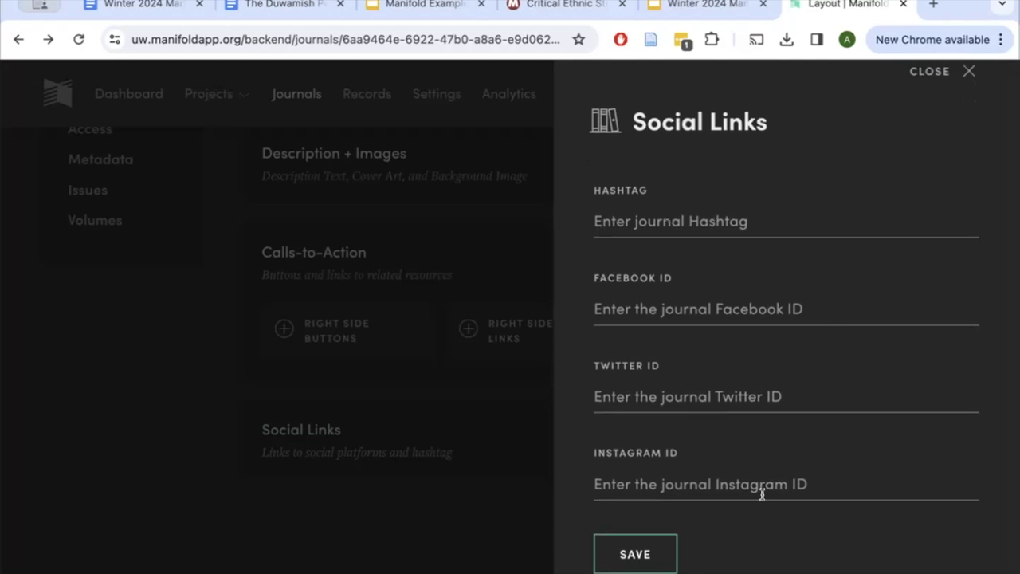
click(939, 73)
scroll(712, 250, up, 1)
scroll(715, 250, up, 2)
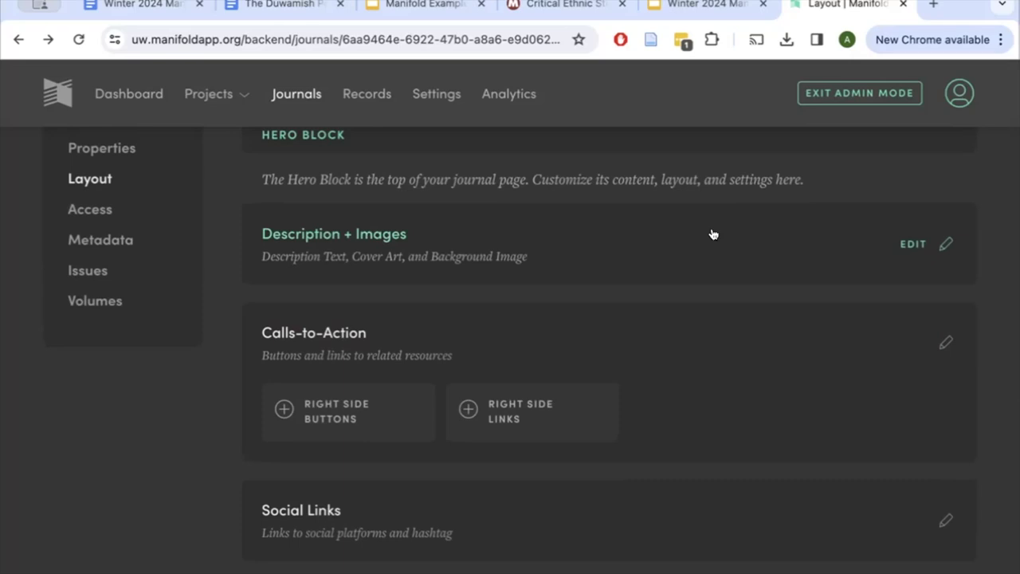
Switch to the Winter 2024 Manifold Journals Workshop deck in Google Slides and present the Layout elements slide full screen, exiting after viewing
click(704, 8)
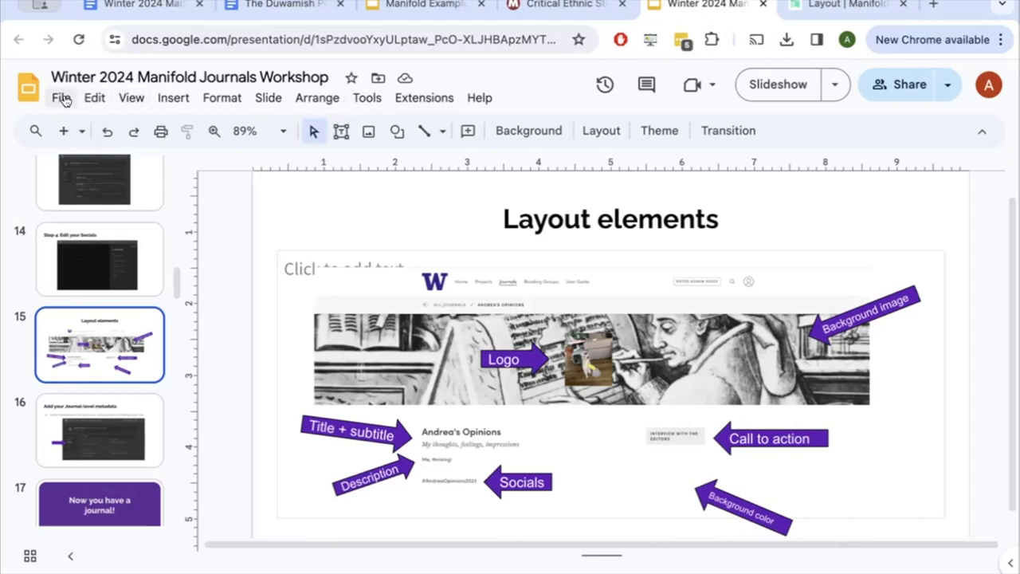
click(132, 97)
click(136, 126)
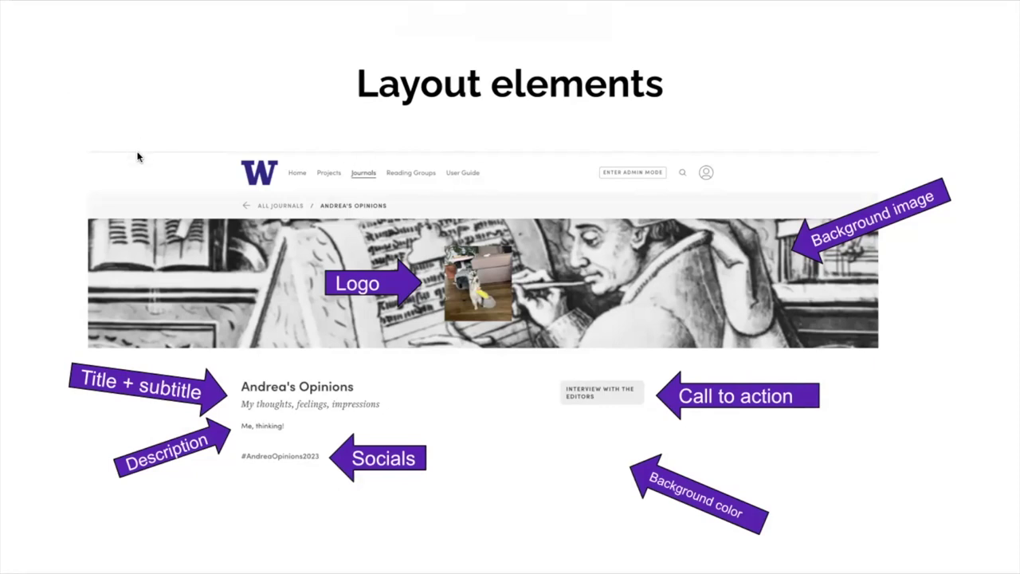
key(Escape)
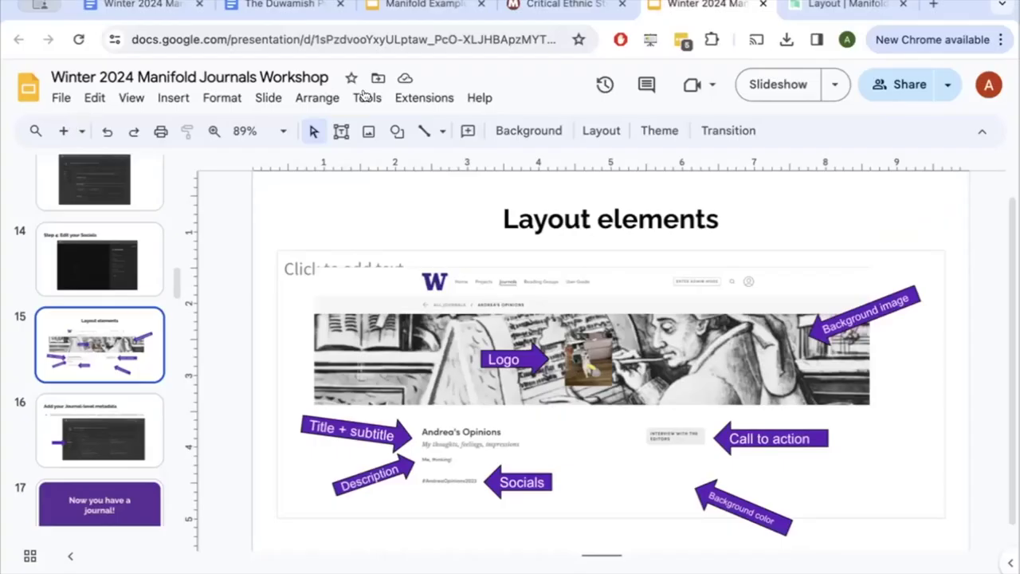
Return to the test journal in Manifold and look through its metadata form from the copyright section down through the bibliographic section
click(829, 9)
scroll(223, 163, up, 2)
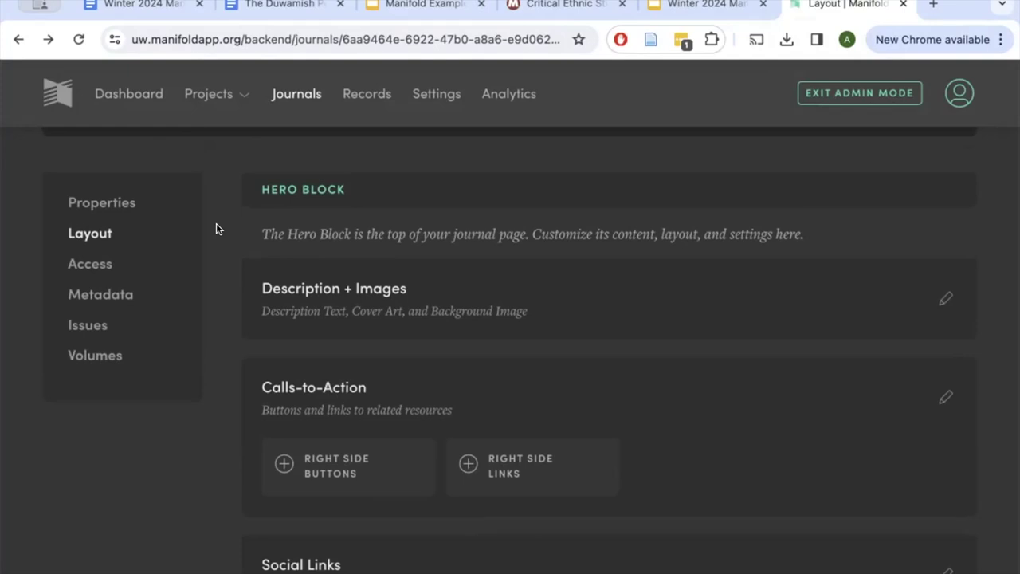
click(123, 296)
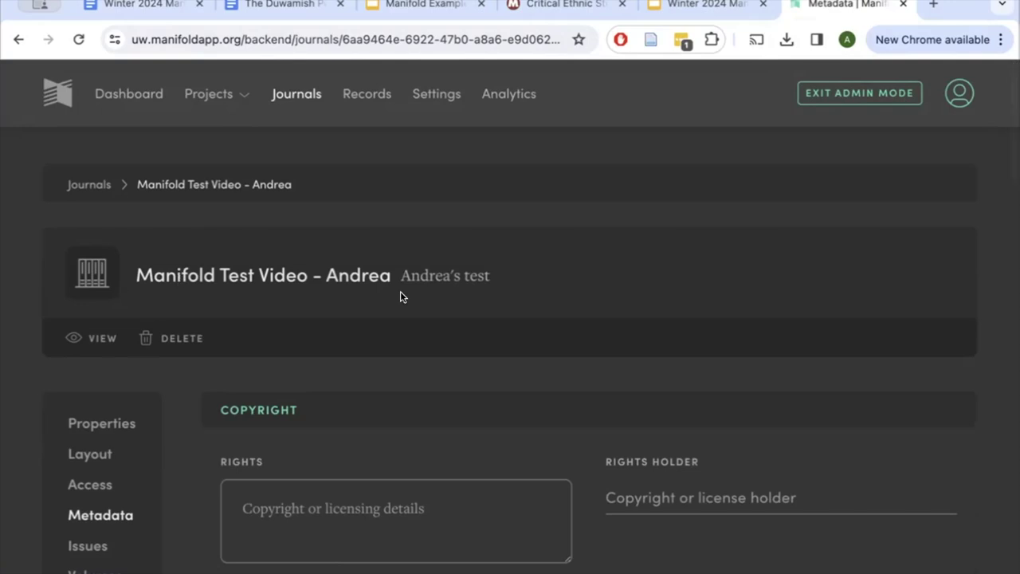
scroll(400, 296, down, 2)
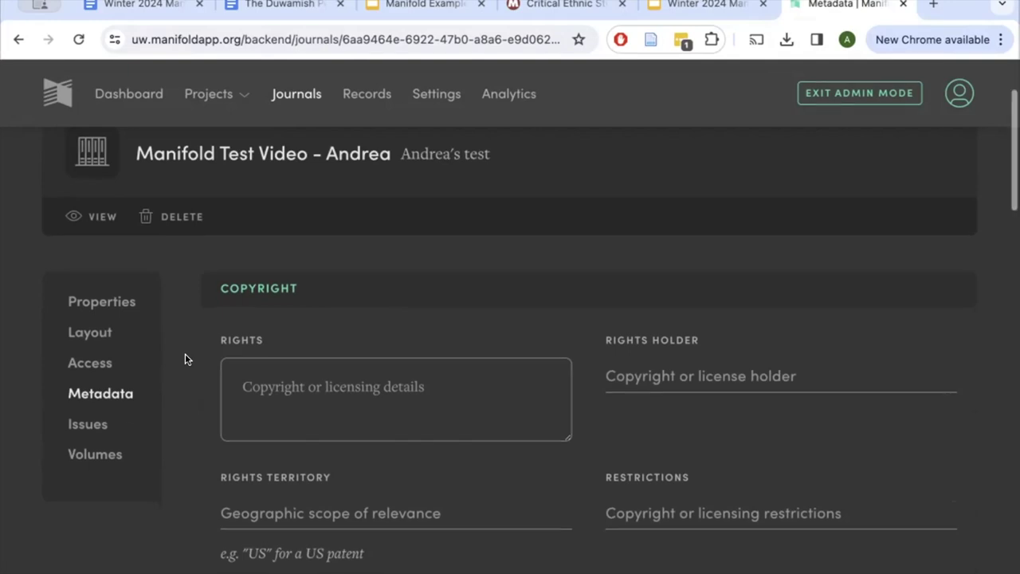
scroll(185, 360, down, 2)
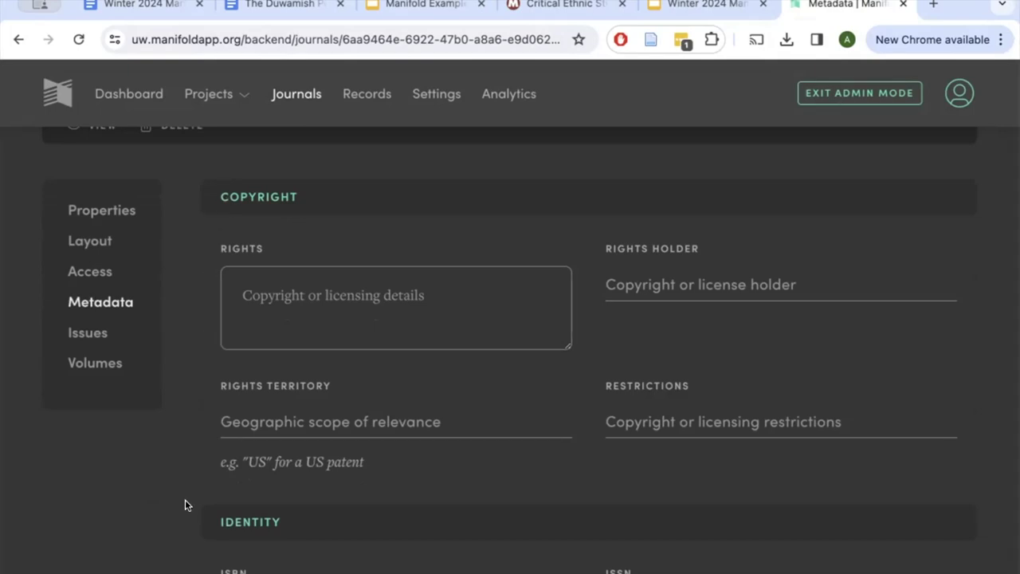
scroll(185, 505, down, 5)
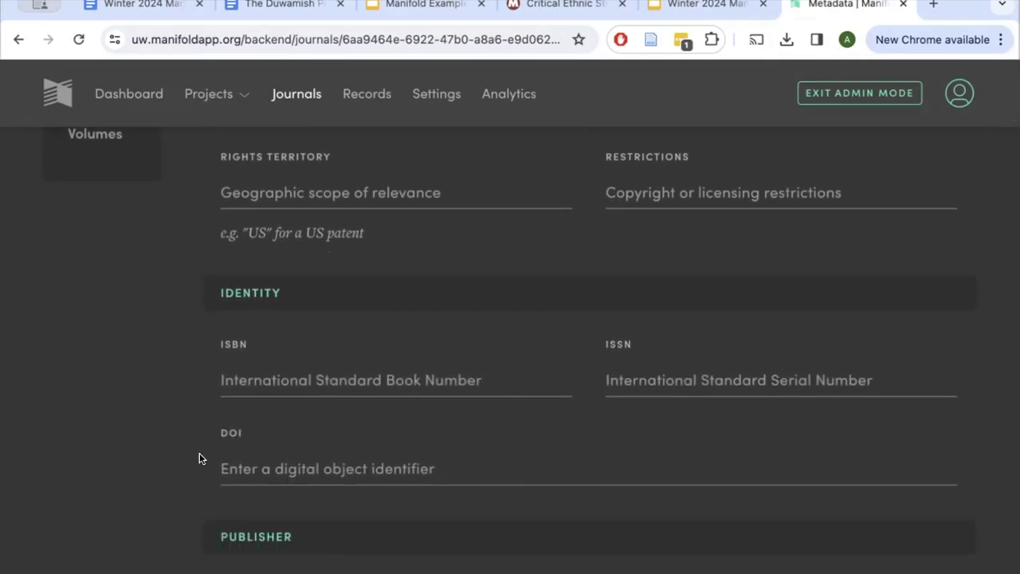
scroll(193, 483, down, 1)
scroll(194, 484, down, 6)
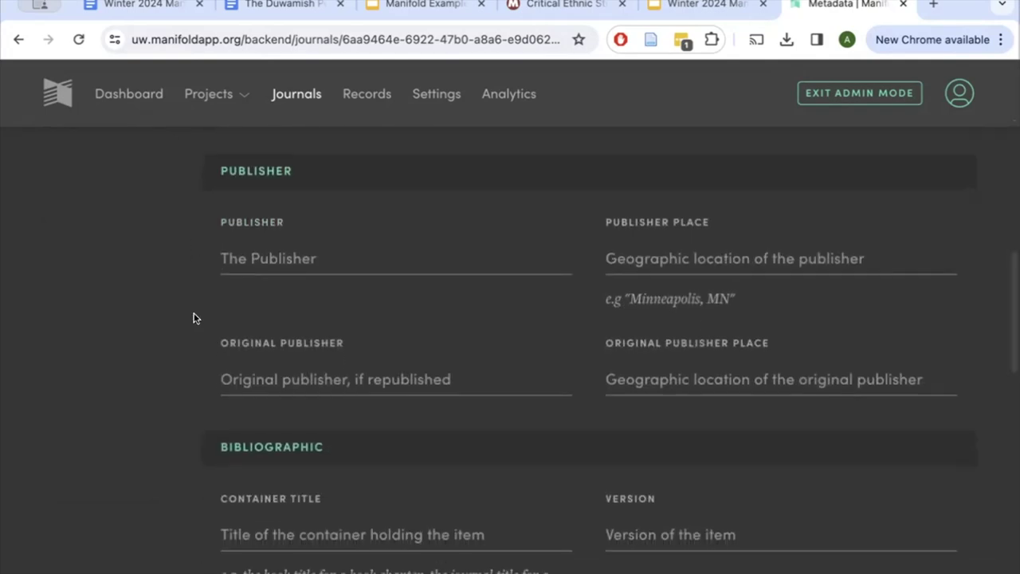
scroll(189, 372, down, 12)
scroll(189, 372, up, 15)
scroll(189, 371, up, 2)
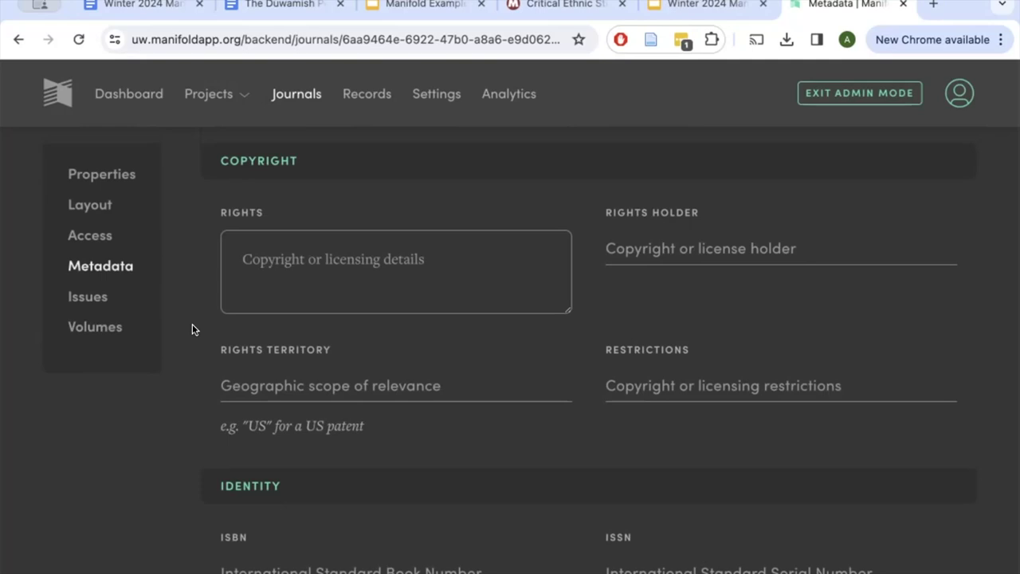
Examine the identity, publisher and bibliographic metadata fields more closely, including DOI, container title, series and issue
scroll(192, 324, down, 3)
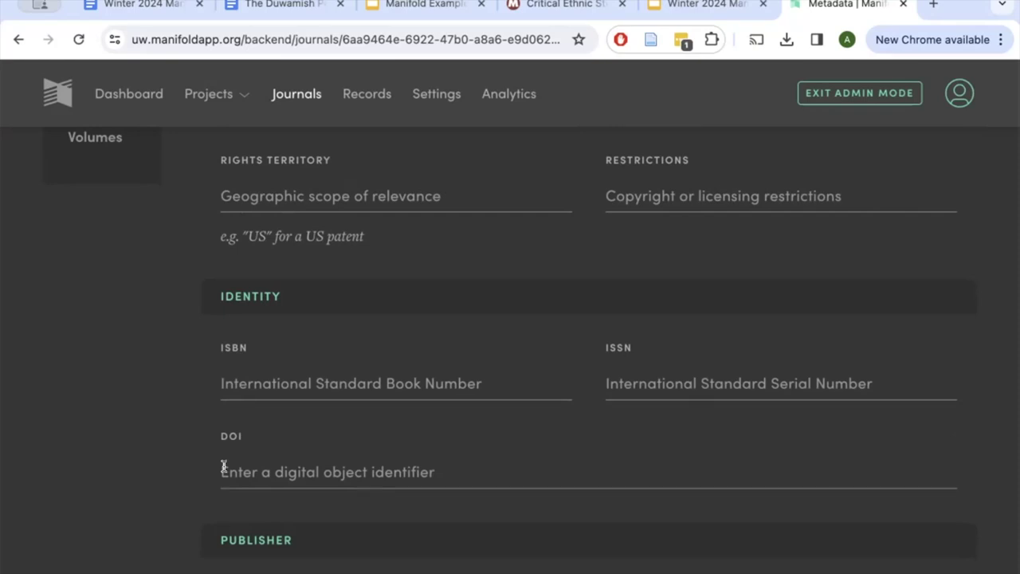
scroll(172, 449, down, 7)
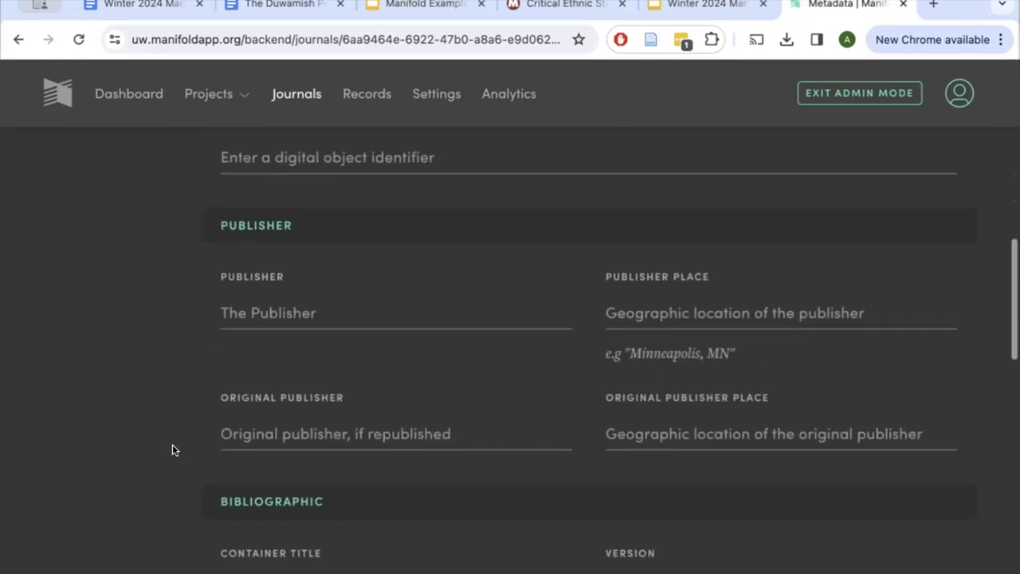
scroll(172, 446, down, 3)
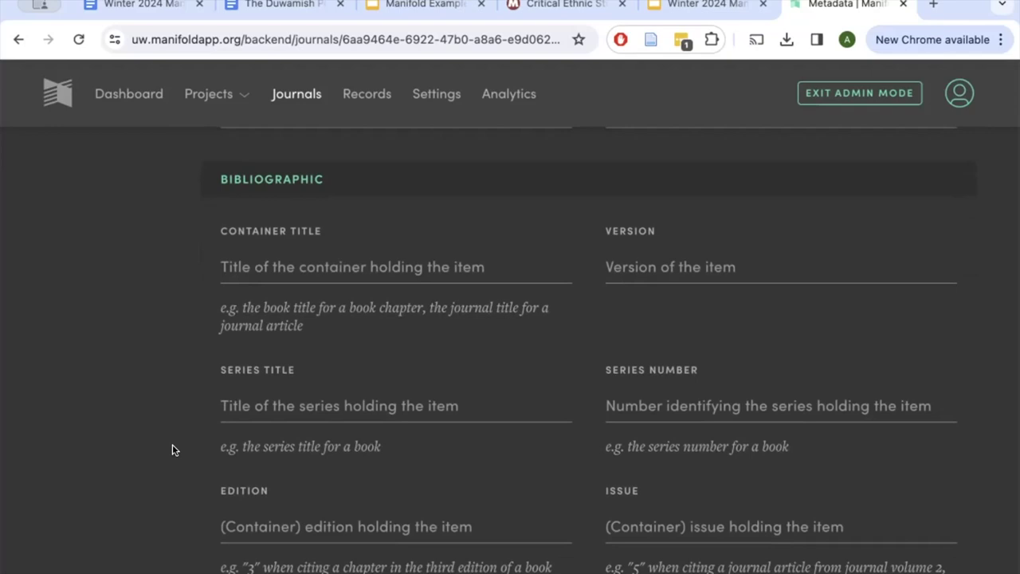
scroll(172, 444, down, 1)
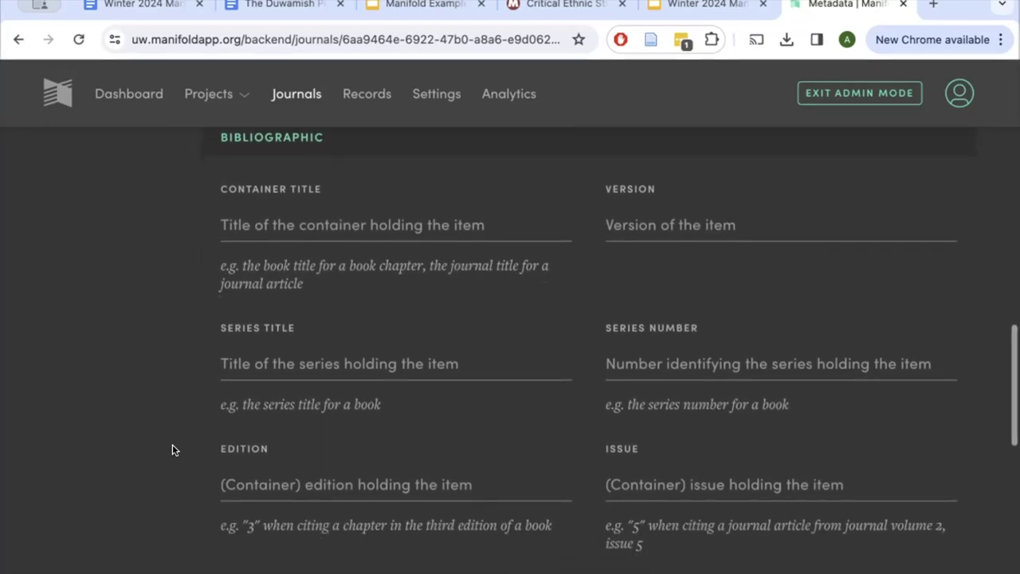
scroll(172, 444, up, 1)
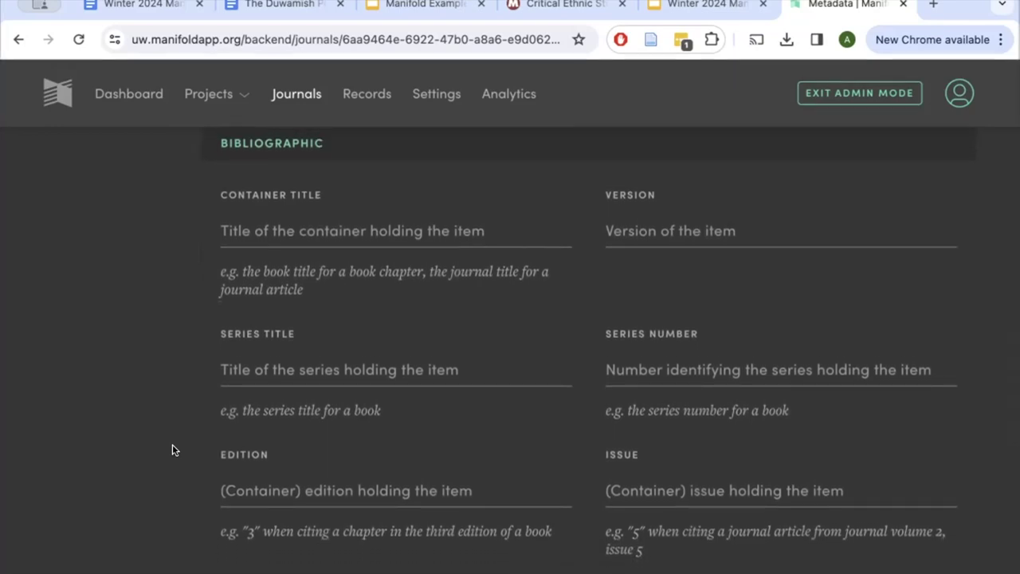
scroll(172, 450, up, 5)
scroll(172, 451, up, 13)
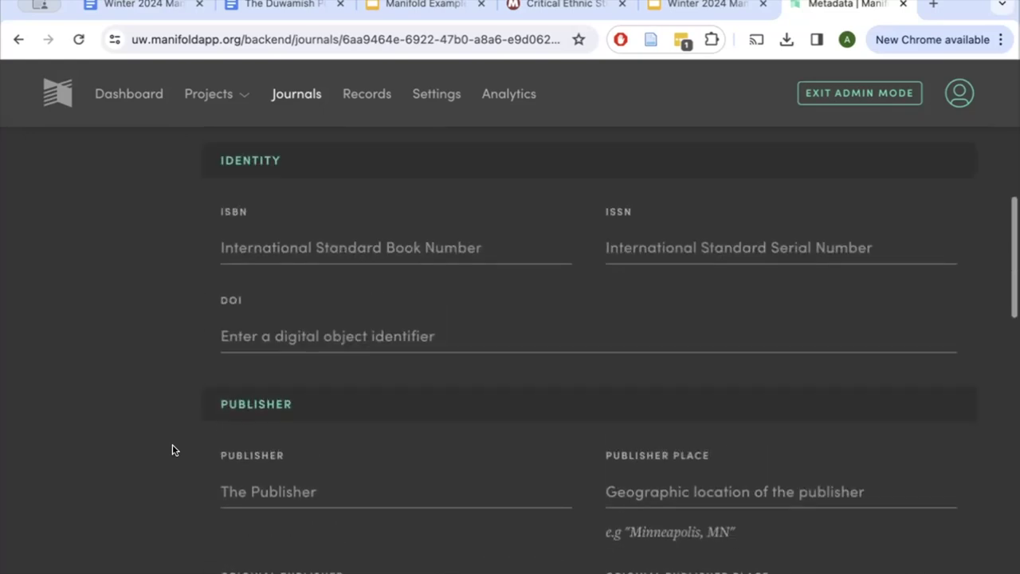
scroll(172, 450, up, 1)
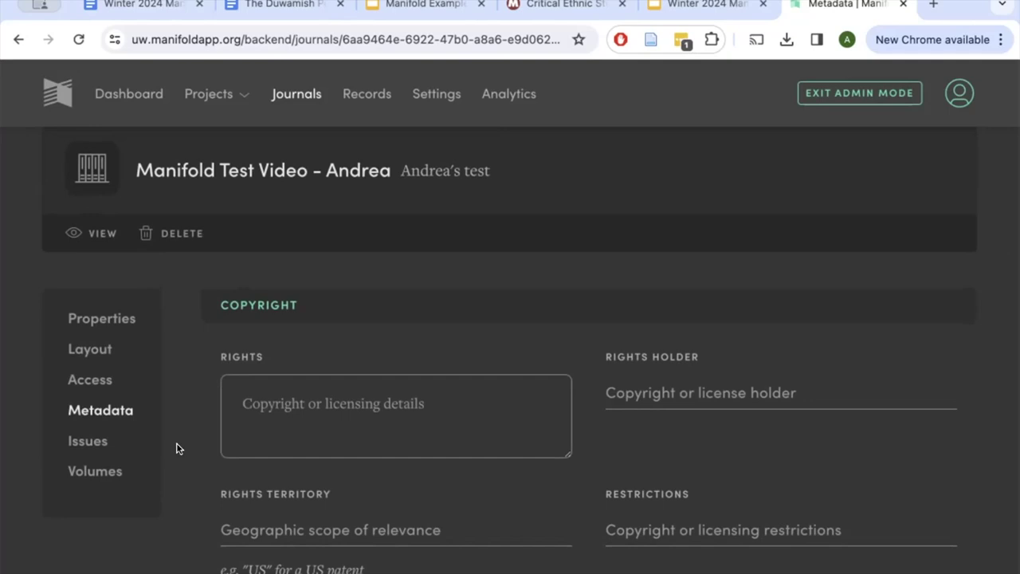
Switch to the Critical Ethnic Studies journal page on the Minnesota site and examine how Volume 8 groups its issues
click(85, 447)
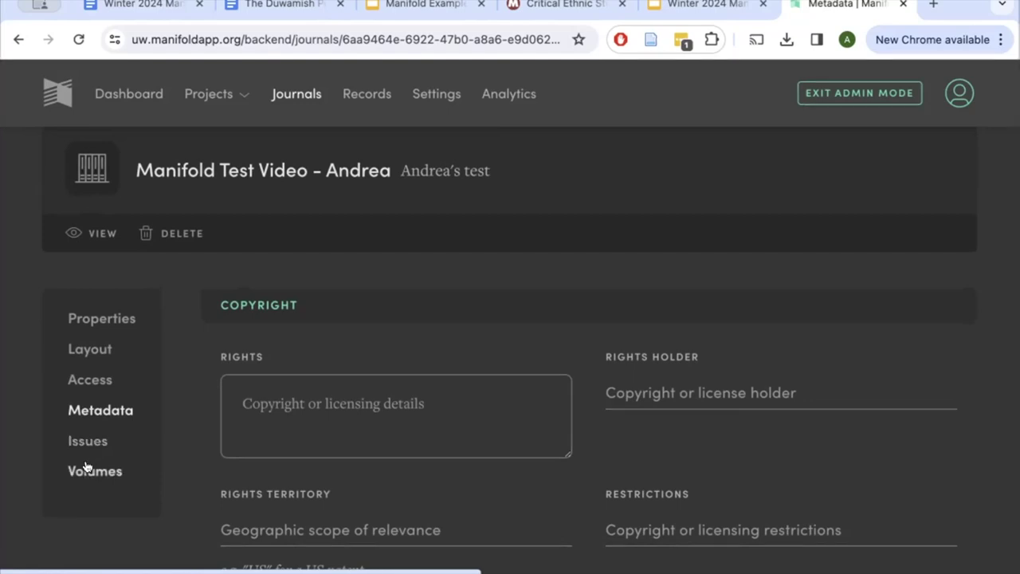
scroll(86, 466, down, 1)
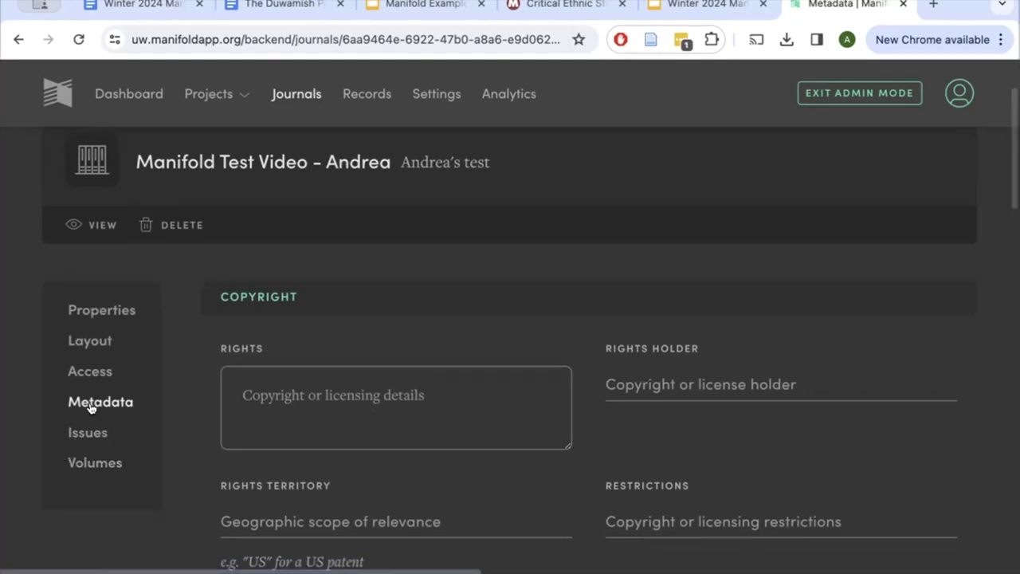
click(579, 10)
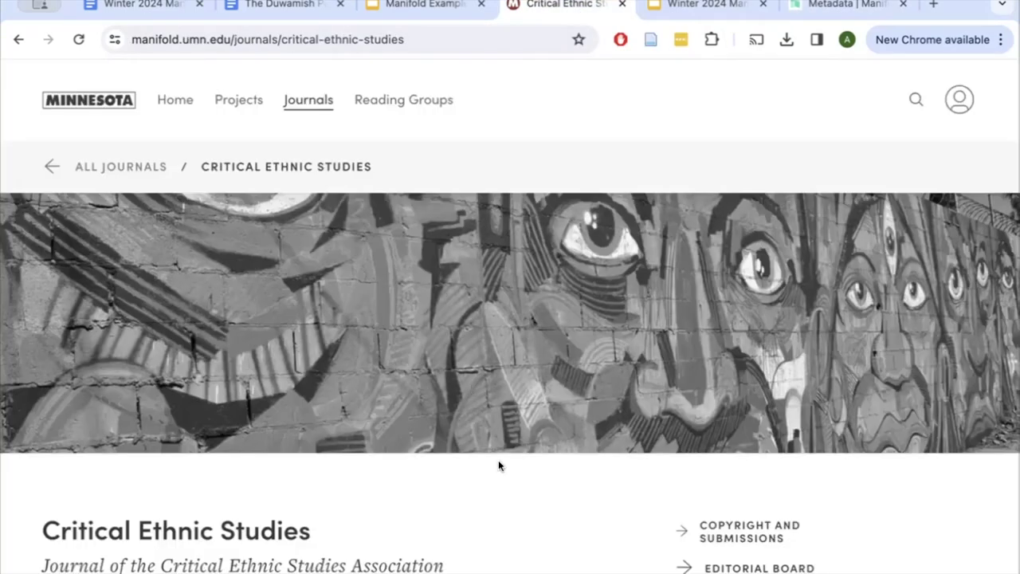
scroll(498, 462, down, 2)
scroll(499, 465, down, 8)
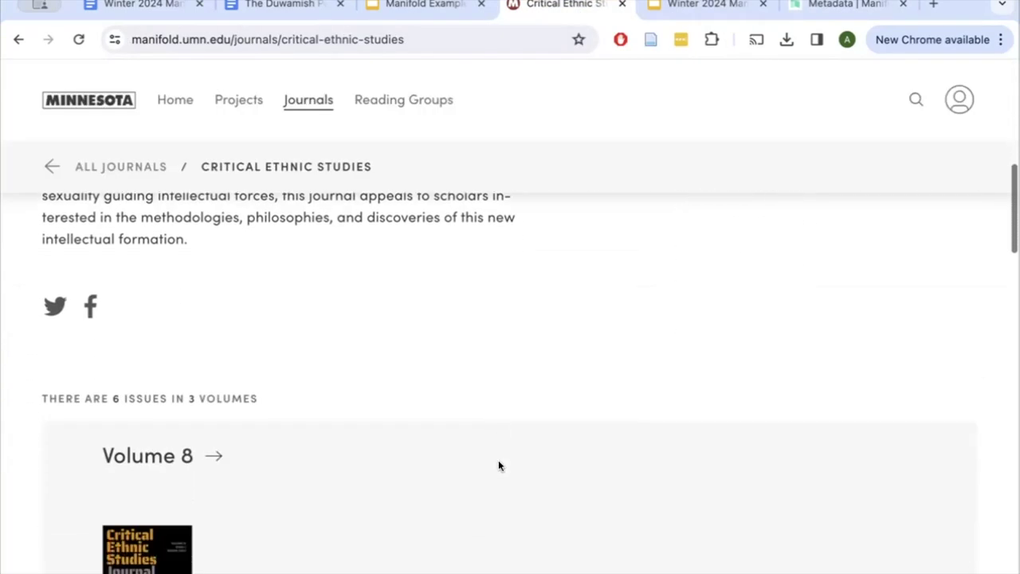
scroll(498, 466, down, 1)
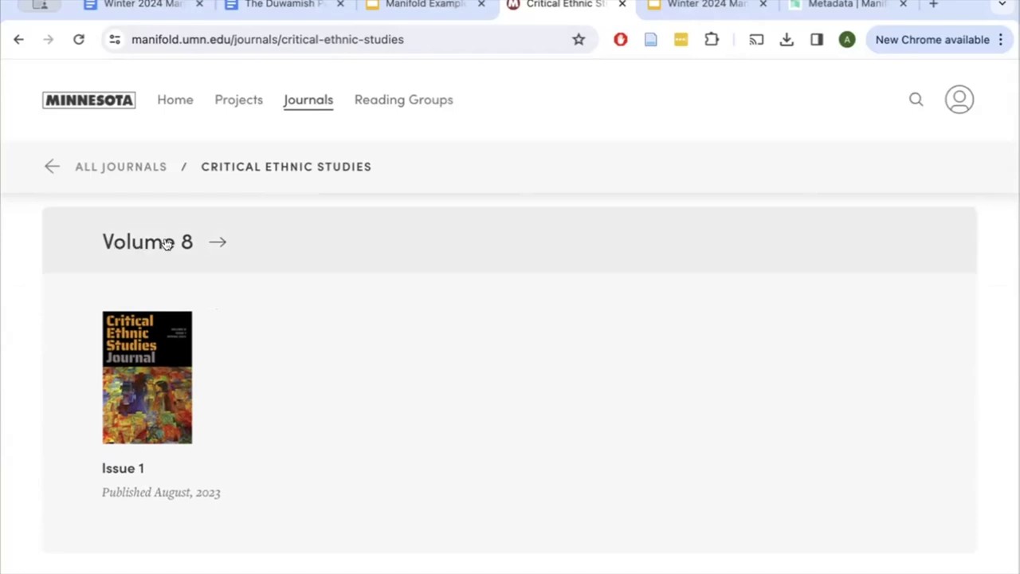
click(151, 245)
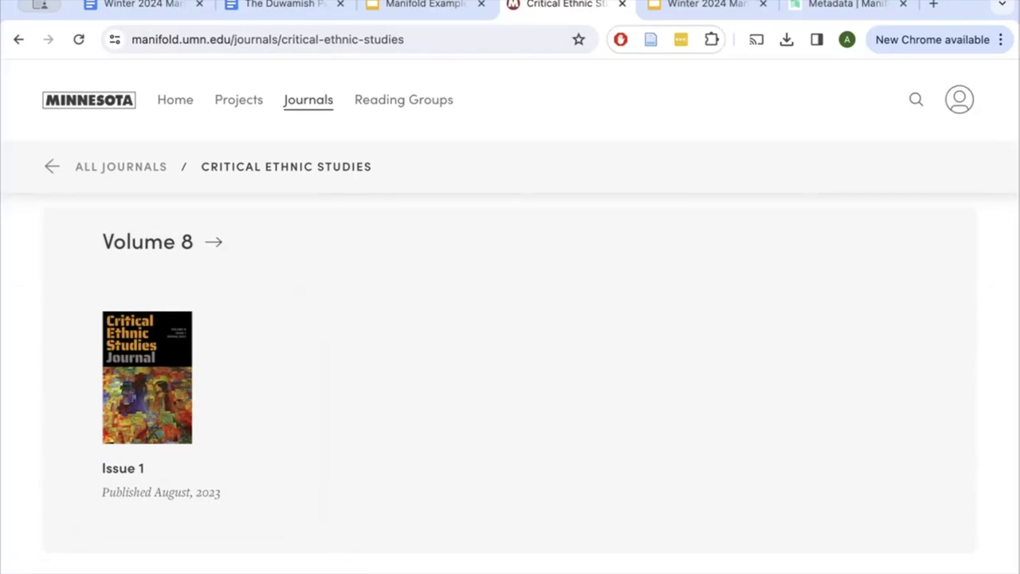
Go back to the test journal's admin settings and create a new volume with number 1 and slug vol-1
click(808, 4)
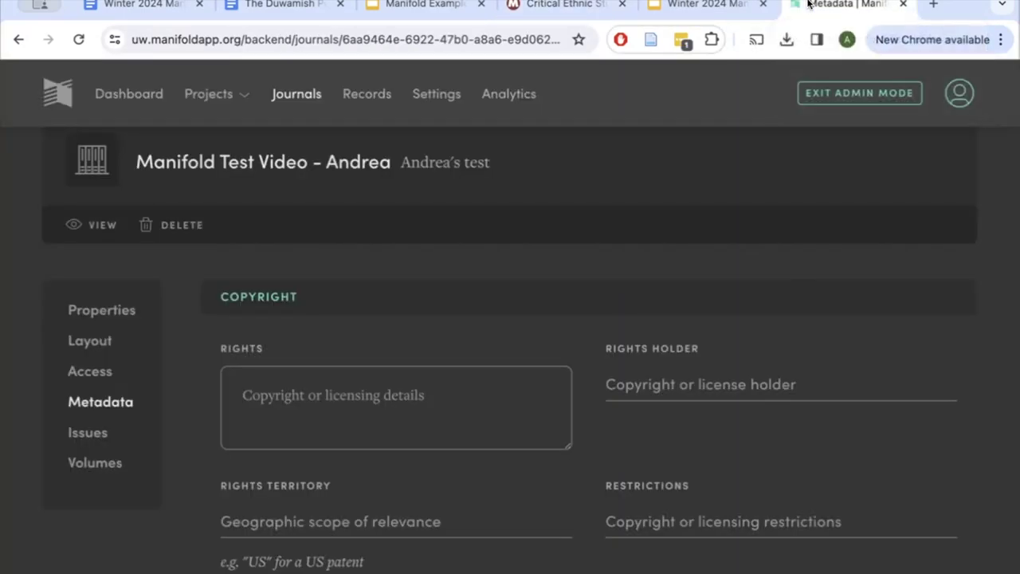
click(97, 465)
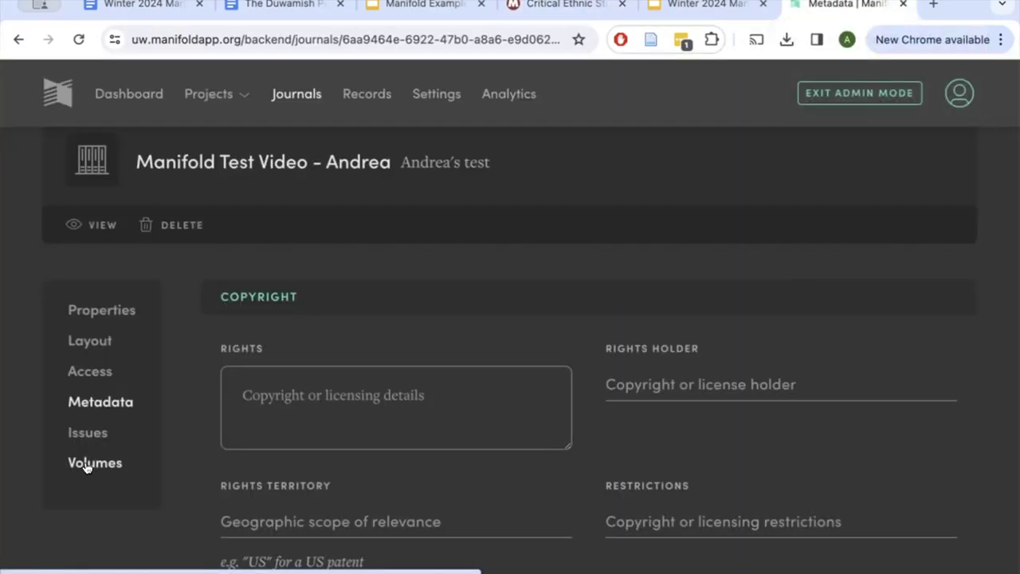
scroll(272, 399, down, 3)
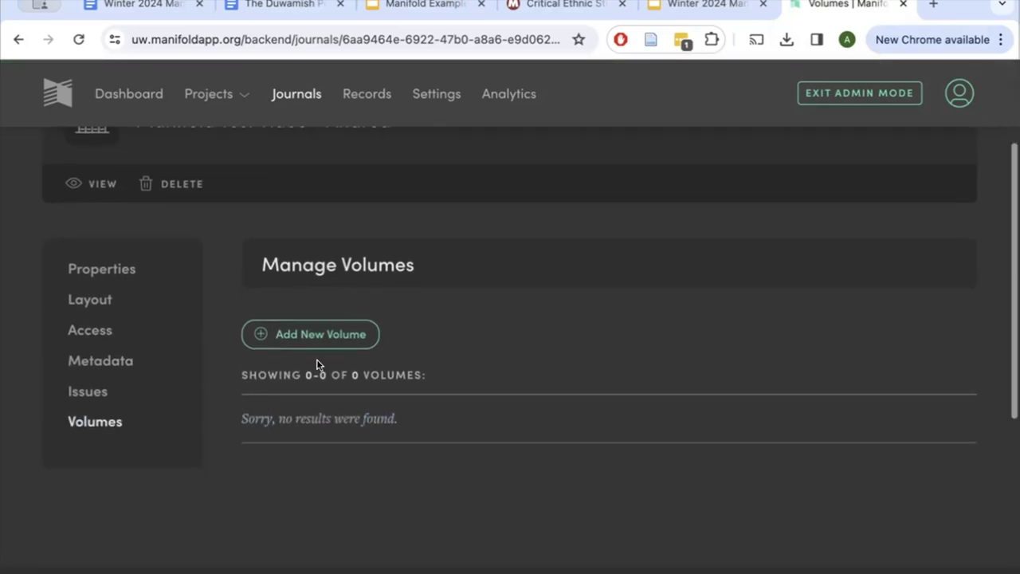
click(323, 334)
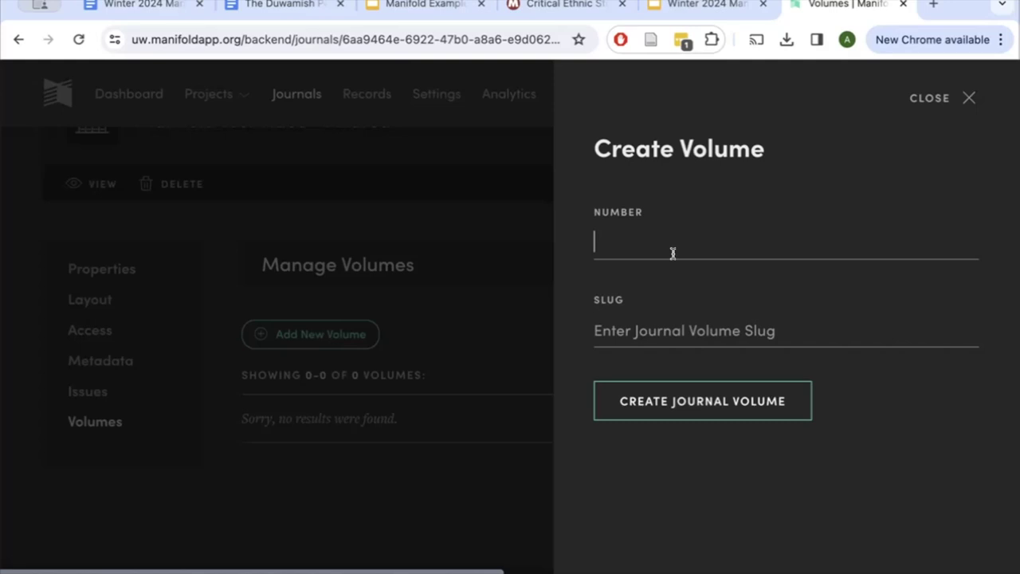
click(673, 252)
text(1)
click(650, 331)
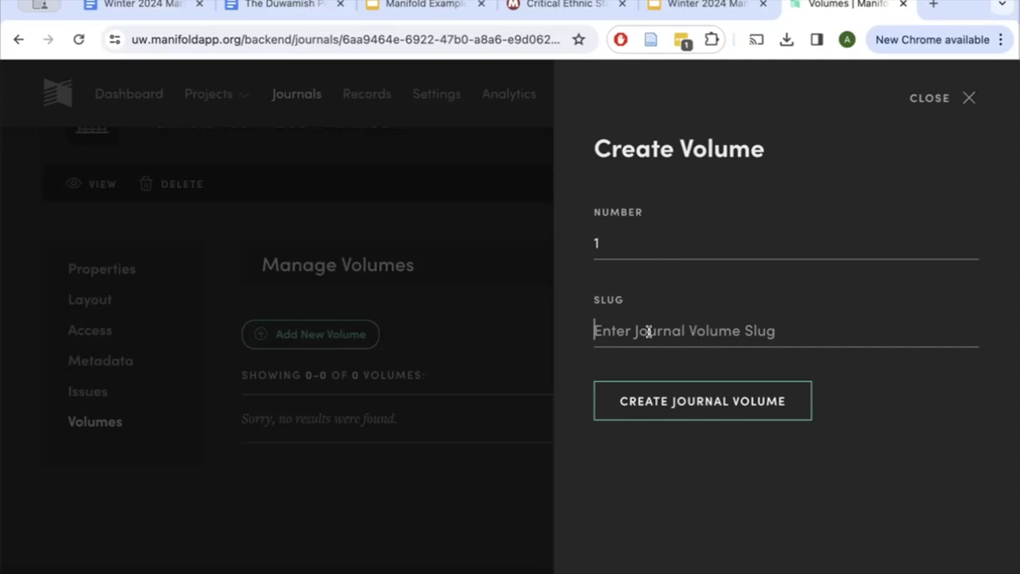
text(vol-1)
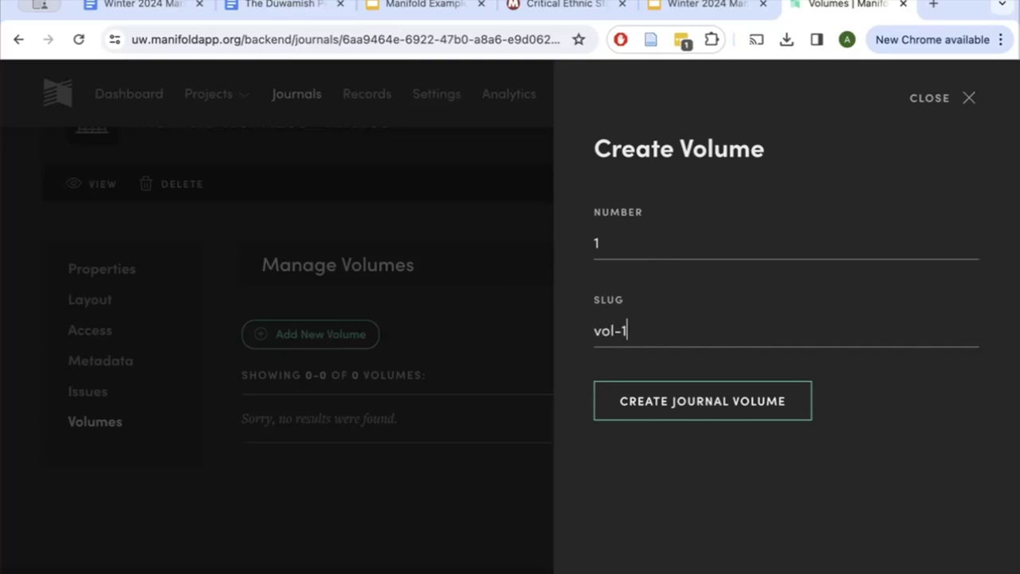
click(746, 400)
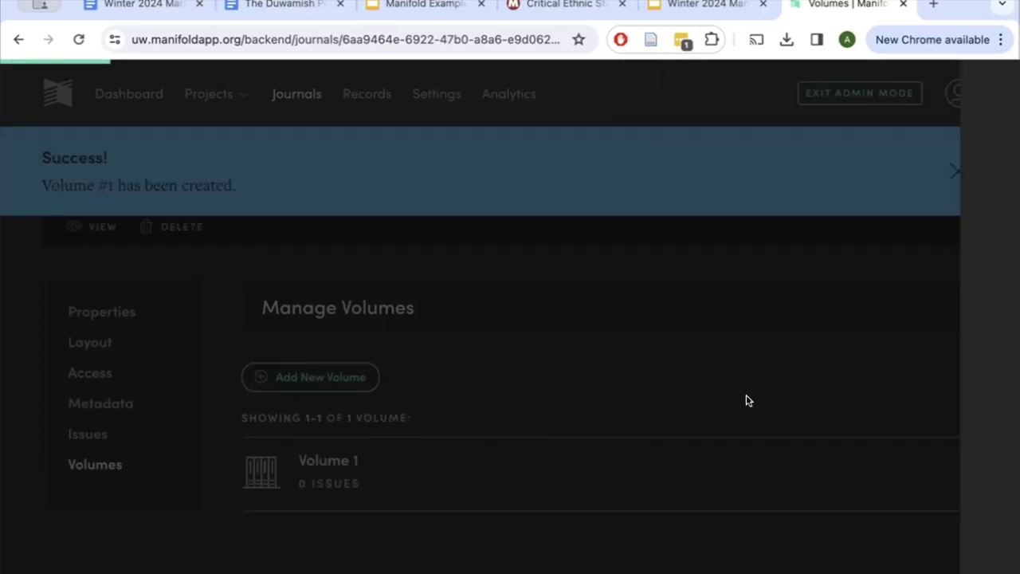
Open Volume 1 from the journal's volume list, check its number and slug, and close its editor
scroll(745, 399, down, 3)
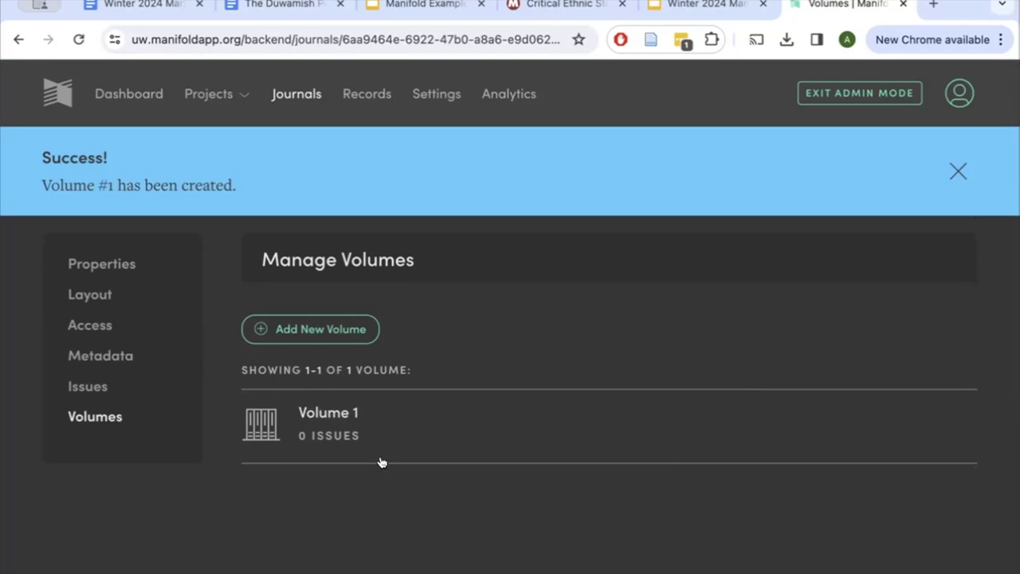
click(329, 412)
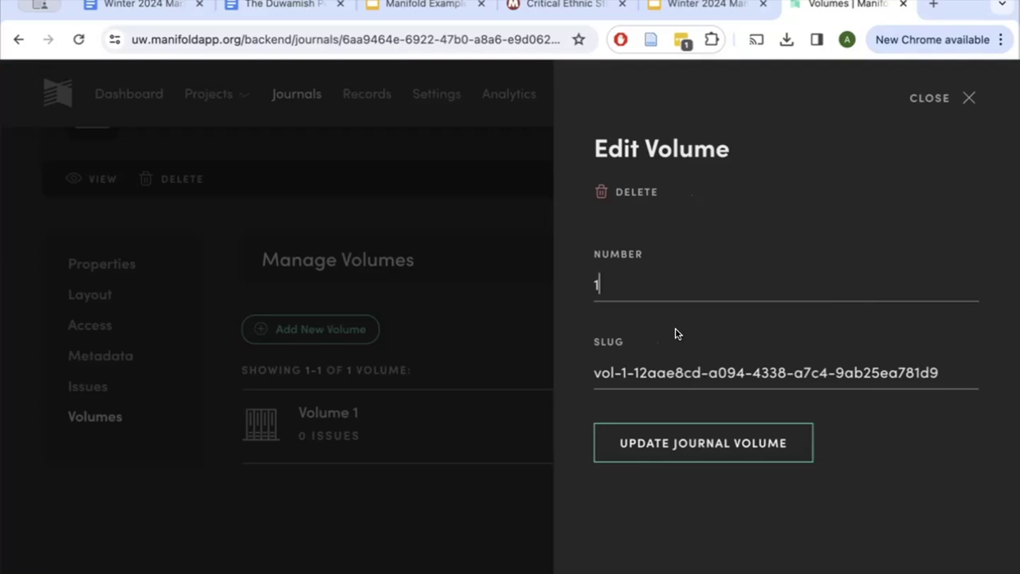
click(958, 101)
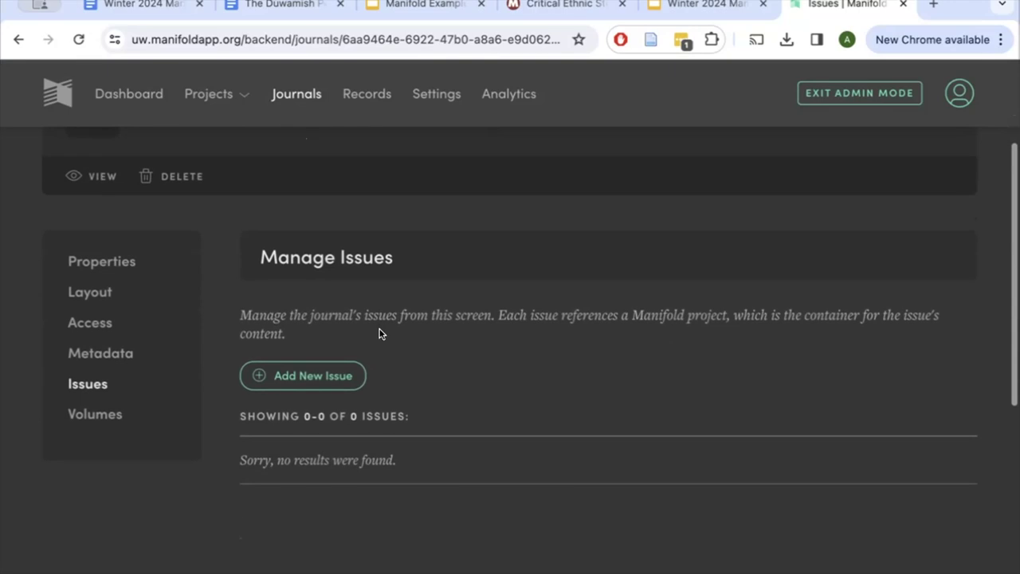
Create issue number 1 in the test journal, assign it to volume 1 and leave the project blank
scroll(379, 333, down, 1)
click(322, 328)
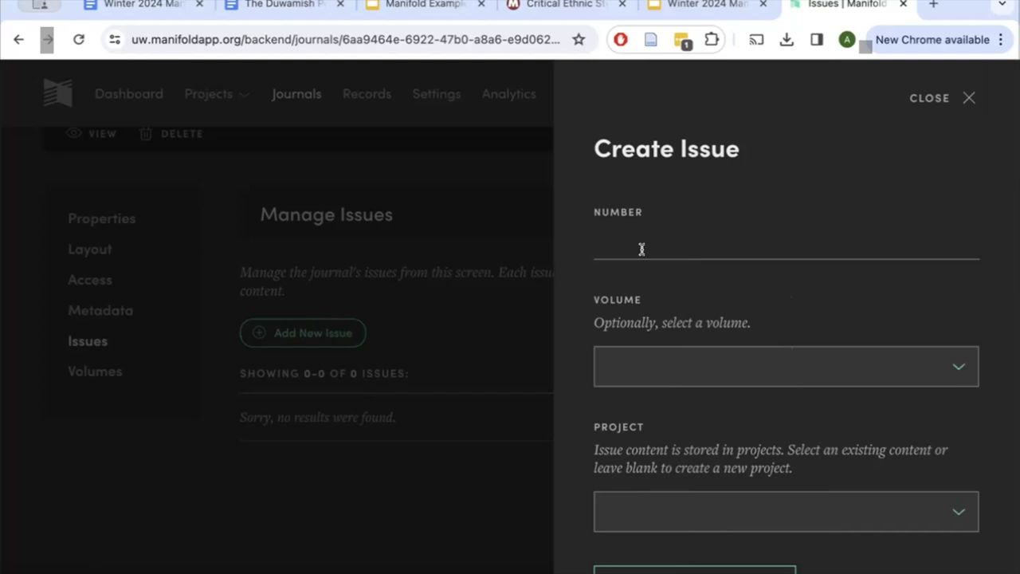
text(1)
scroll(642, 253, down, 1)
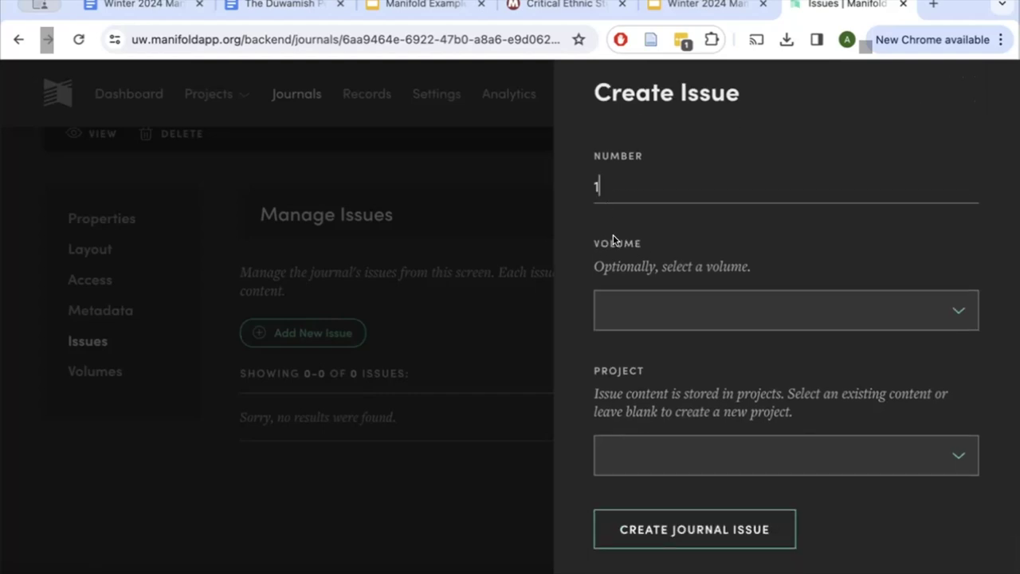
click(957, 312)
click(651, 360)
scroll(654, 358, down, 1)
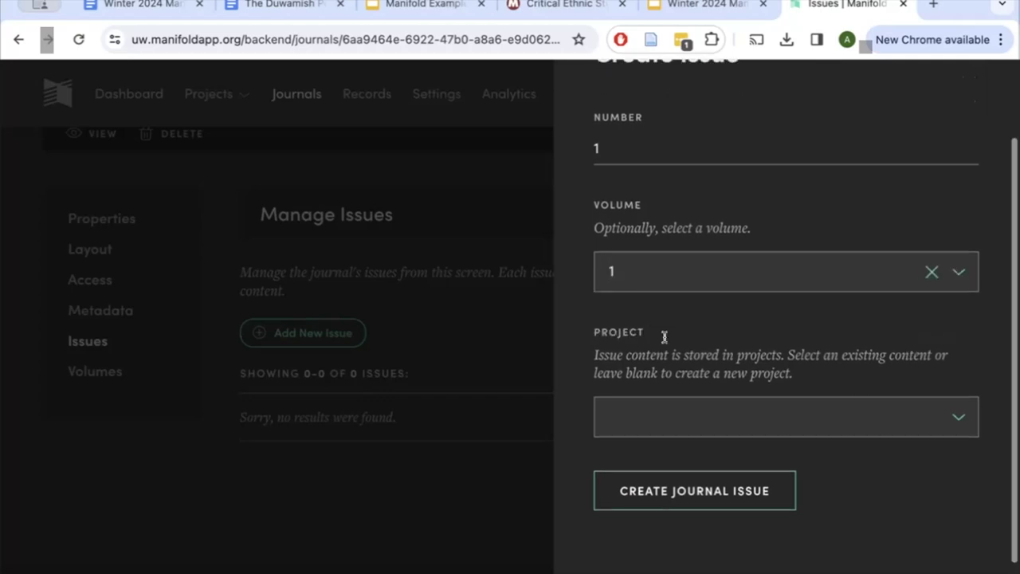
click(695, 497)
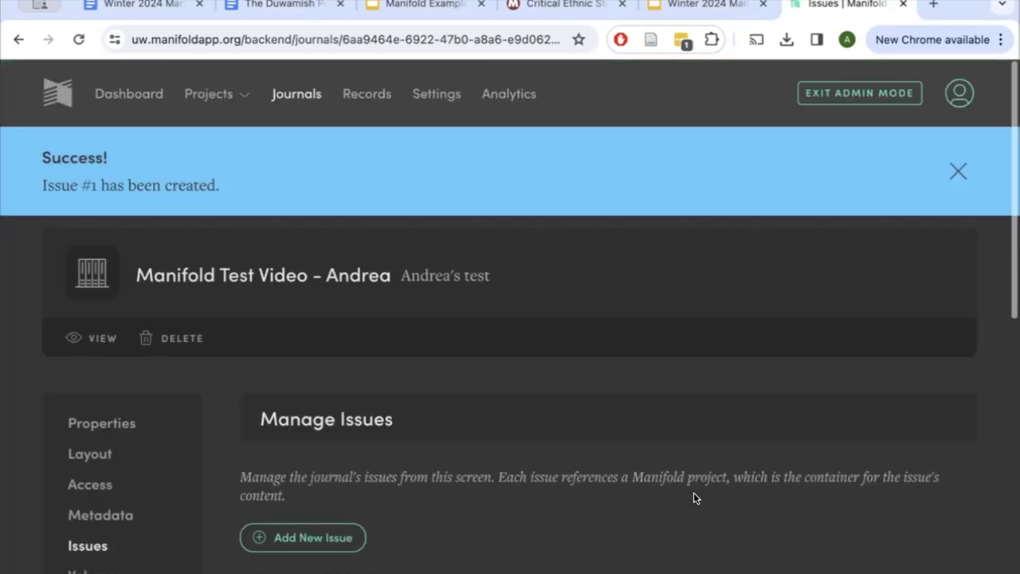
Open Issue 1 from the journal's issue list and look over its analytics and available settings sections
scroll(694, 497, down, 5)
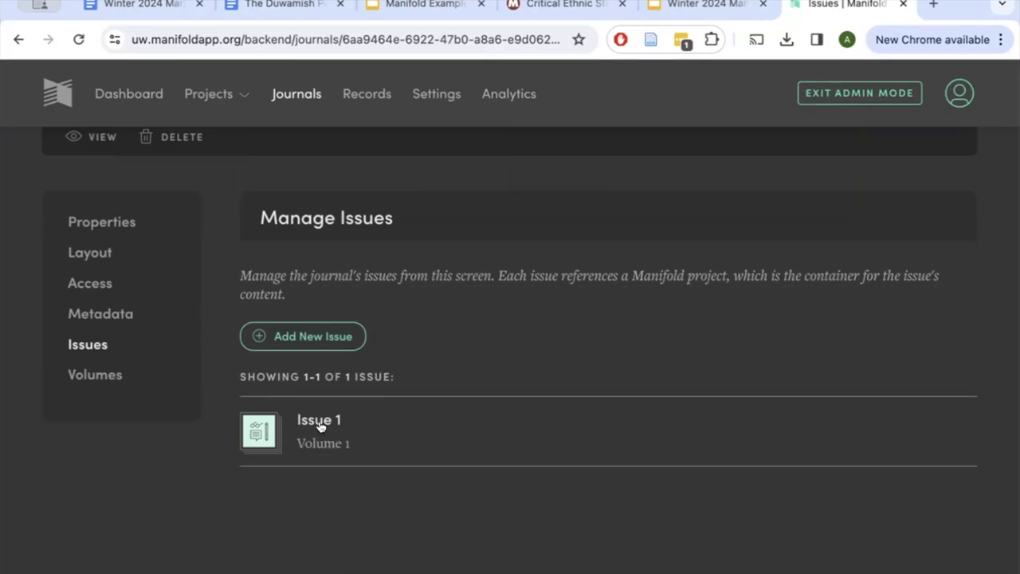
click(320, 423)
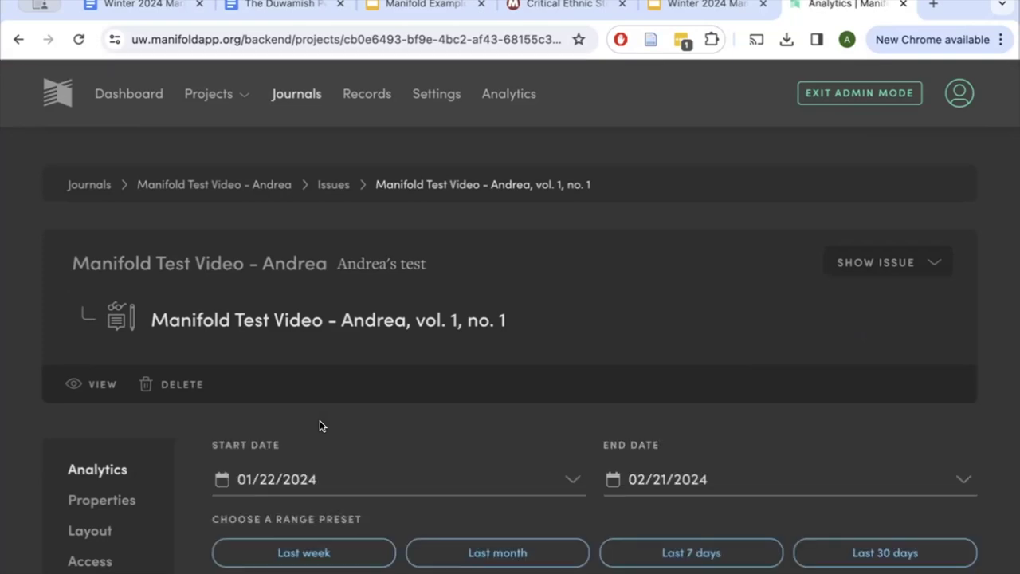
scroll(320, 426, down, 3)
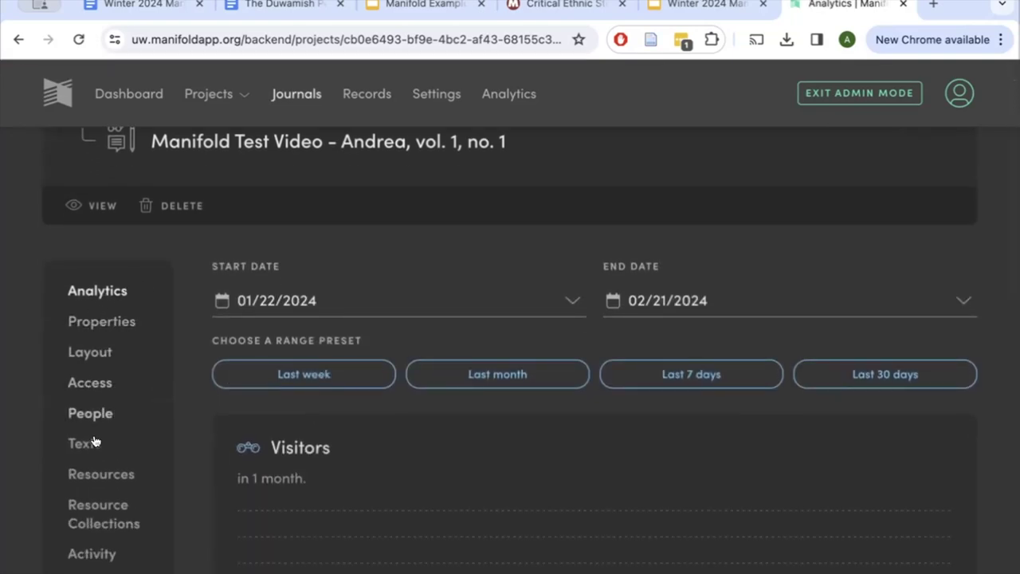
scroll(192, 480, down, 2)
scroll(192, 480, down, 1)
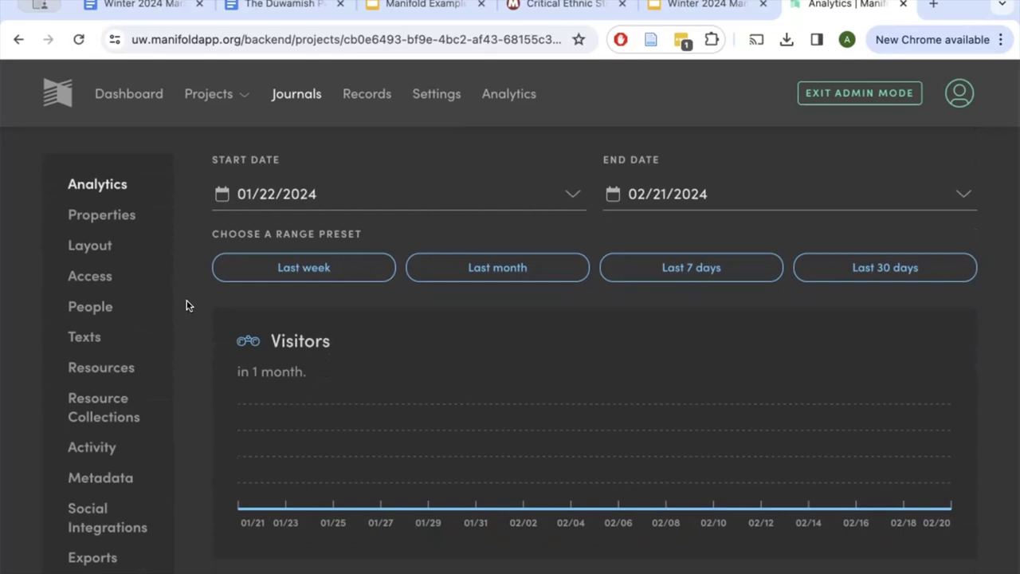
Examine the issue's breadcrumb trail back to its parent journal and go over its list of settings sections again
scroll(165, 209, up, 2)
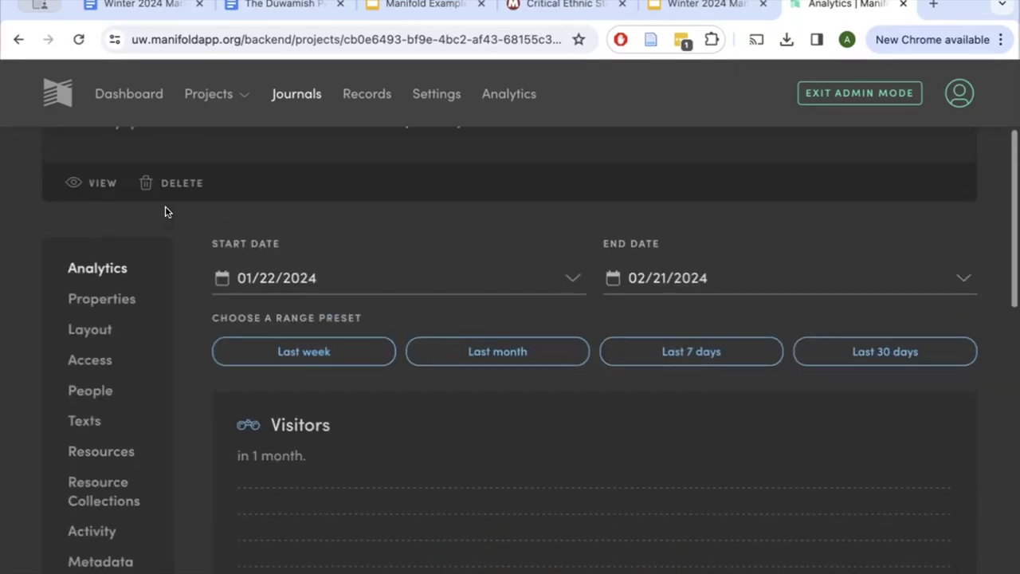
scroll(166, 210, up, 5)
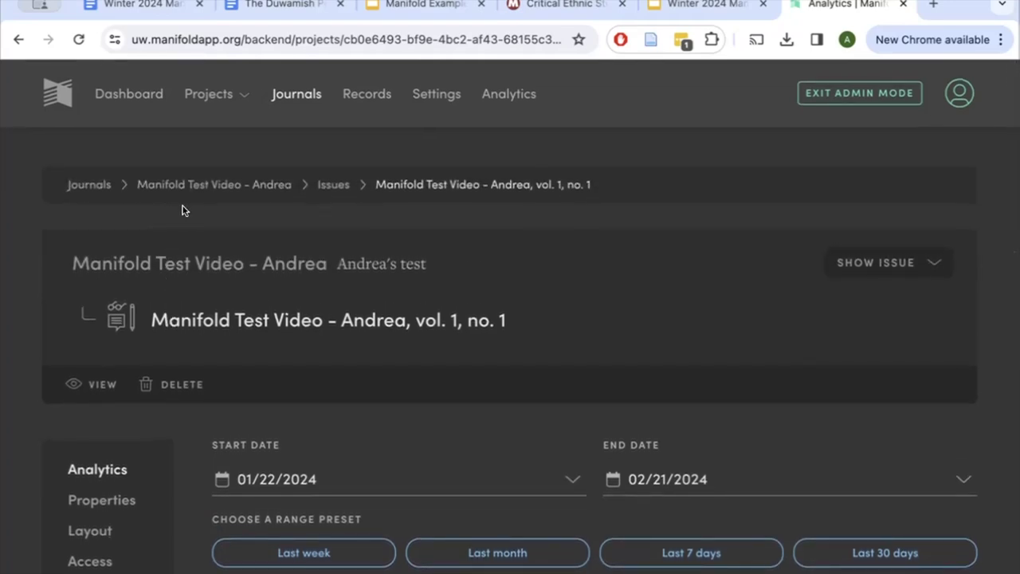
click(213, 184)
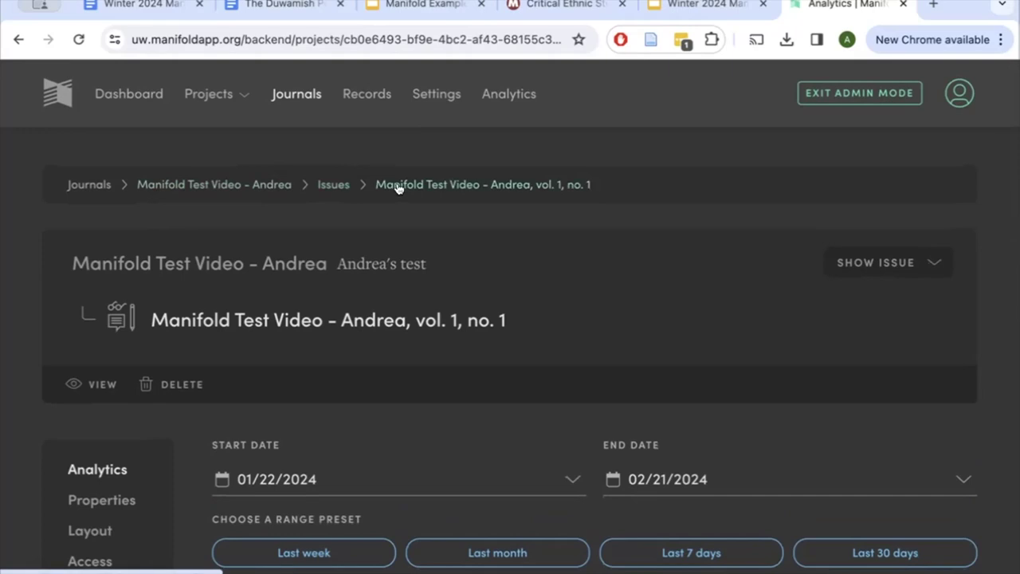
scroll(399, 186, down, 4)
scroll(167, 303, down, 3)
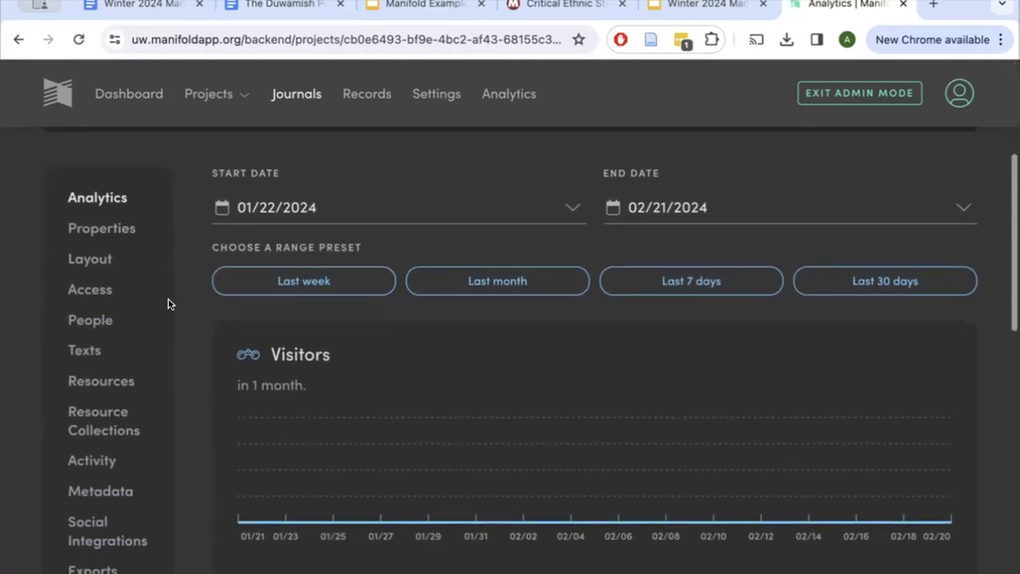
scroll(168, 301, down, 1)
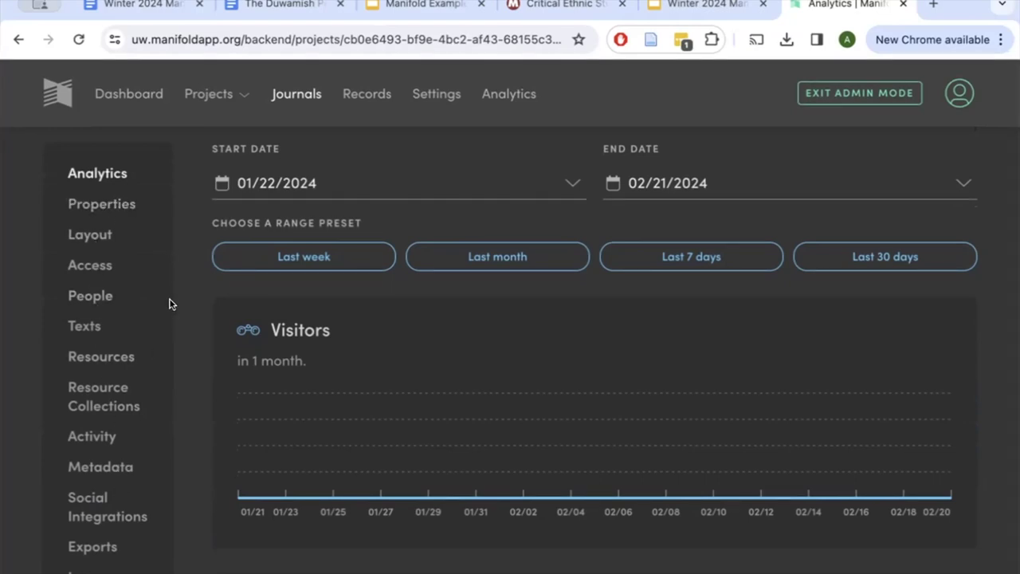
scroll(169, 304, down, 2)
scroll(169, 303, up, 3)
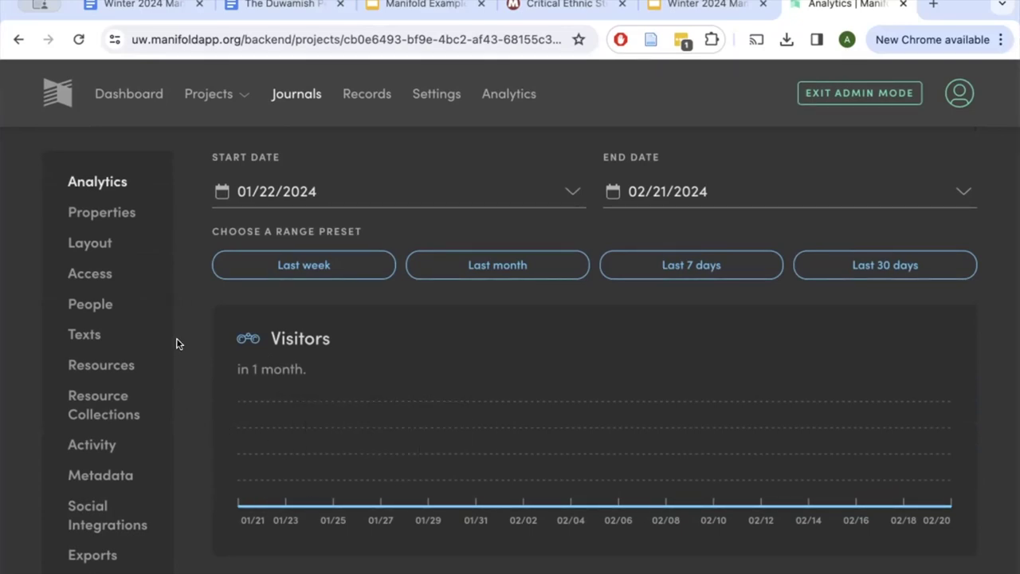
Open the issue's properties and examine the fields from title and issue number through volume, publication date, slug and thumbnail
click(129, 212)
scroll(217, 403, down, 5)
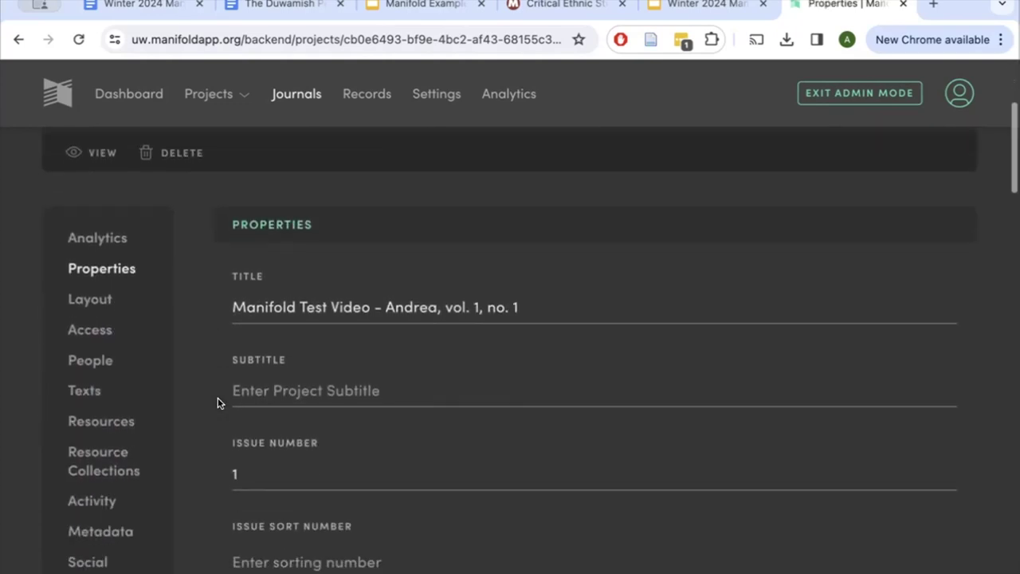
scroll(184, 400, down, 1)
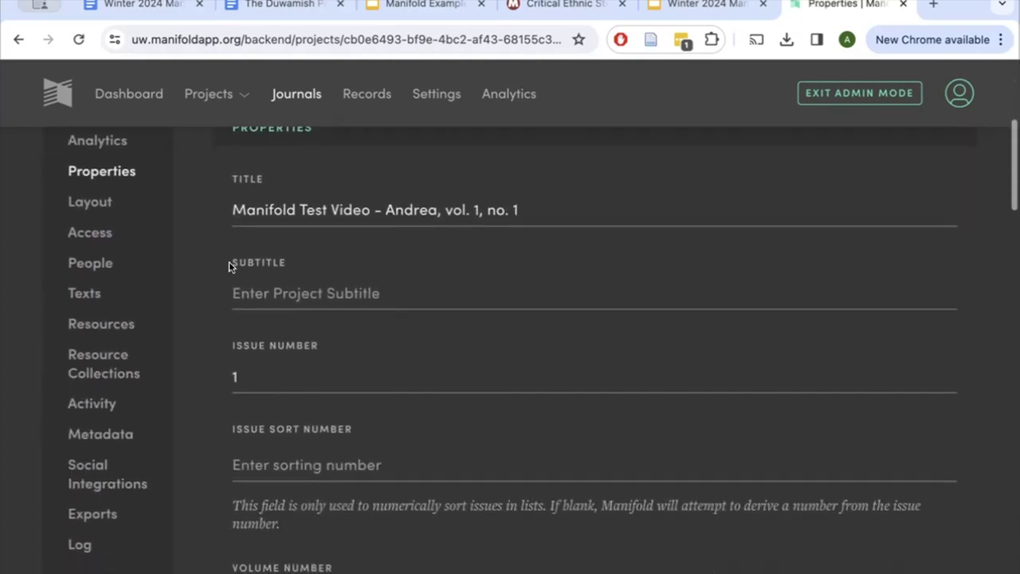
scroll(268, 288, down, 1)
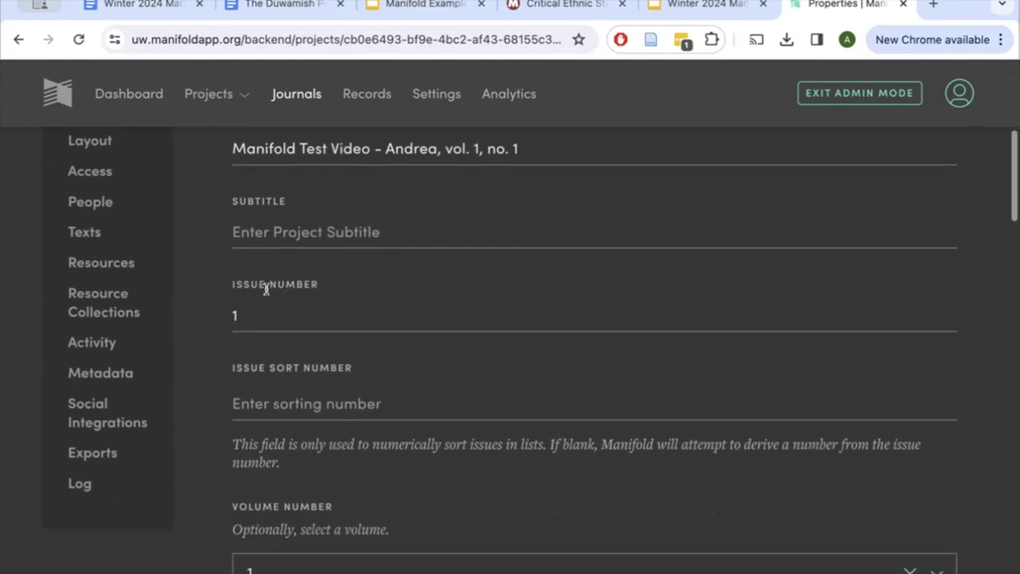
scroll(257, 307, down, 2)
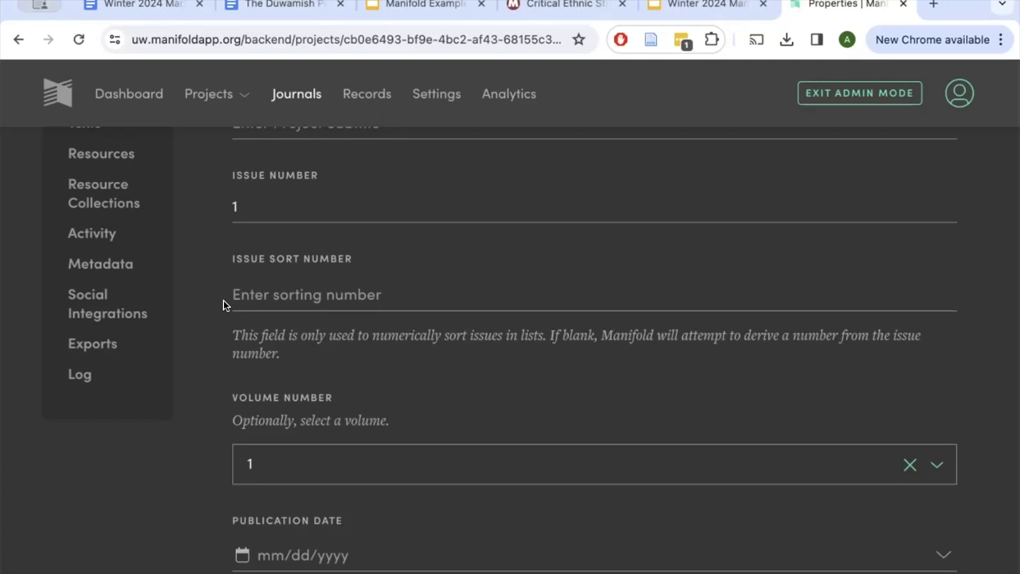
scroll(223, 303, down, 3)
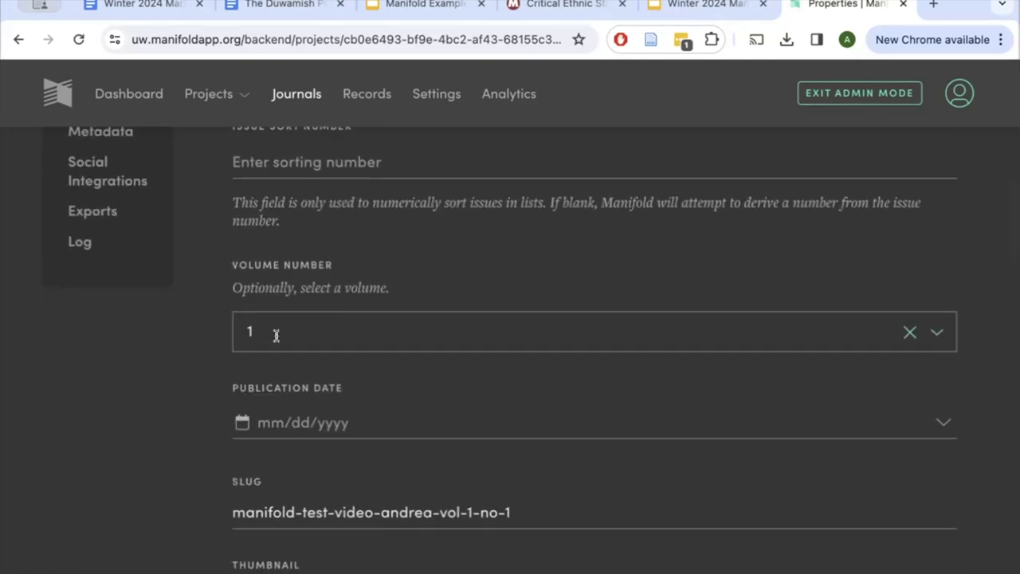
scroll(276, 335, down, 4)
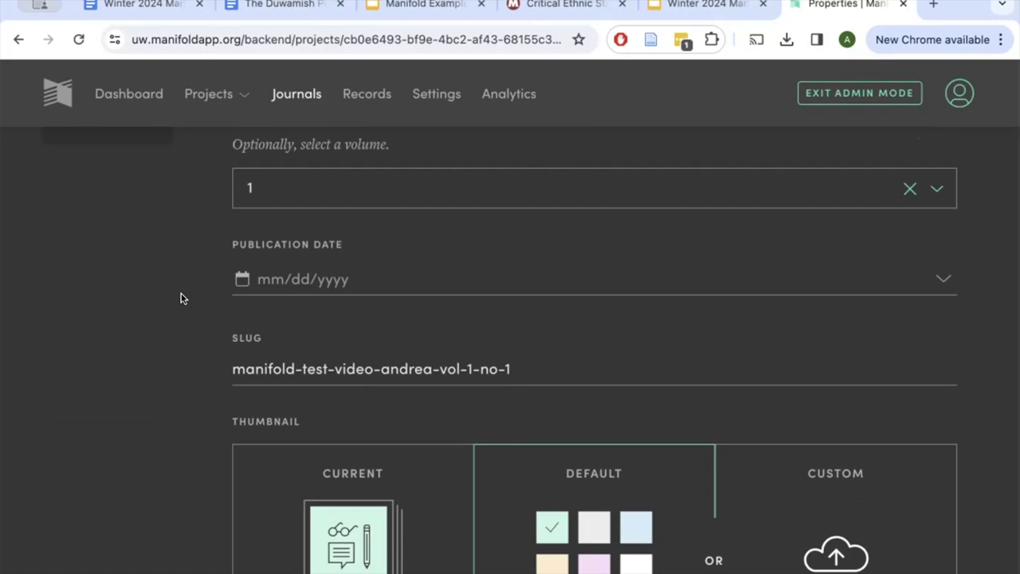
scroll(181, 298, down, 2)
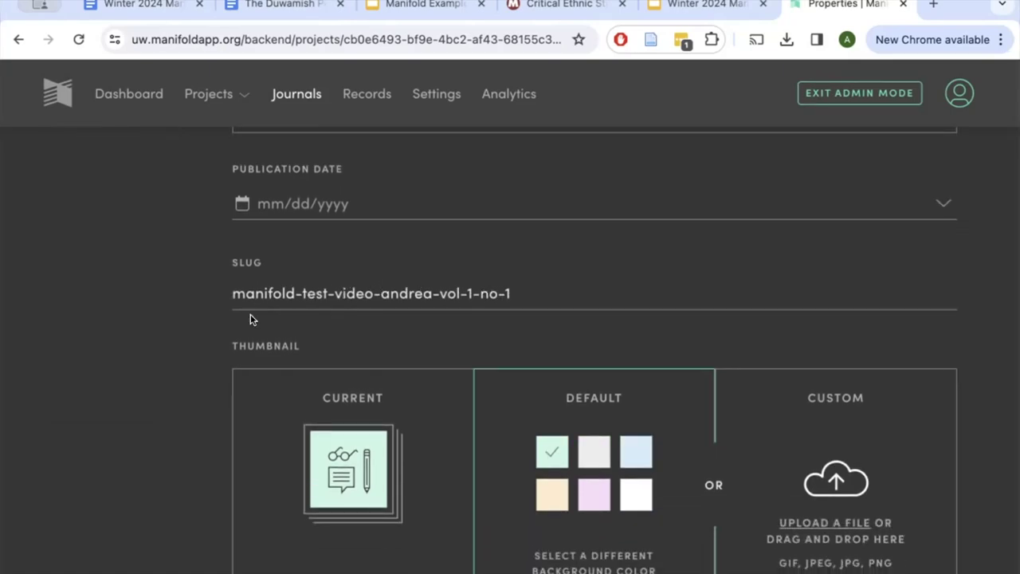
scroll(179, 330, down, 3)
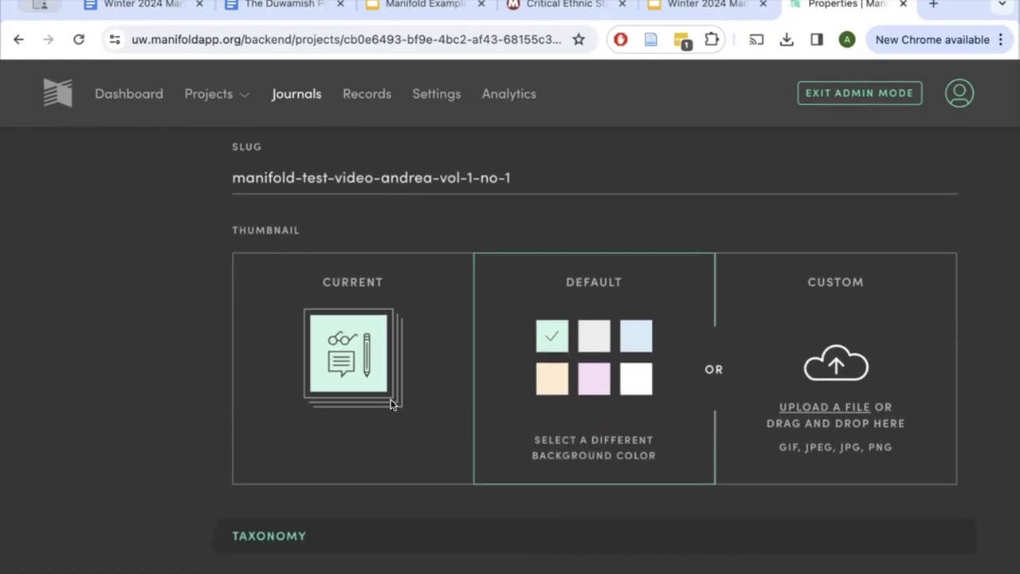
Review the issue's taxonomy and presentation options, and turn on Disable Public Annotations and Comments under the restrictions
scroll(179, 383, down, 7)
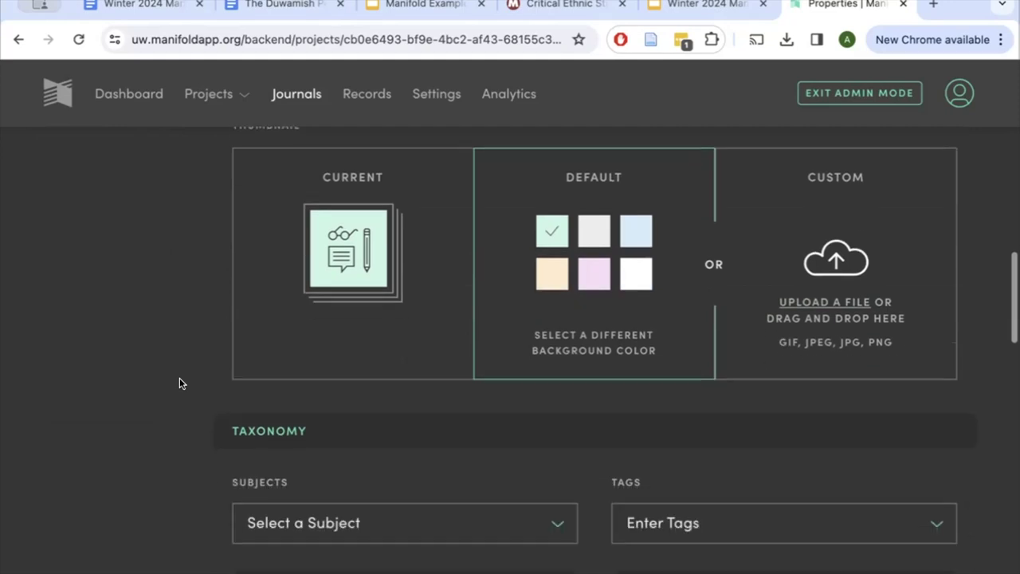
scroll(179, 378, down, 5)
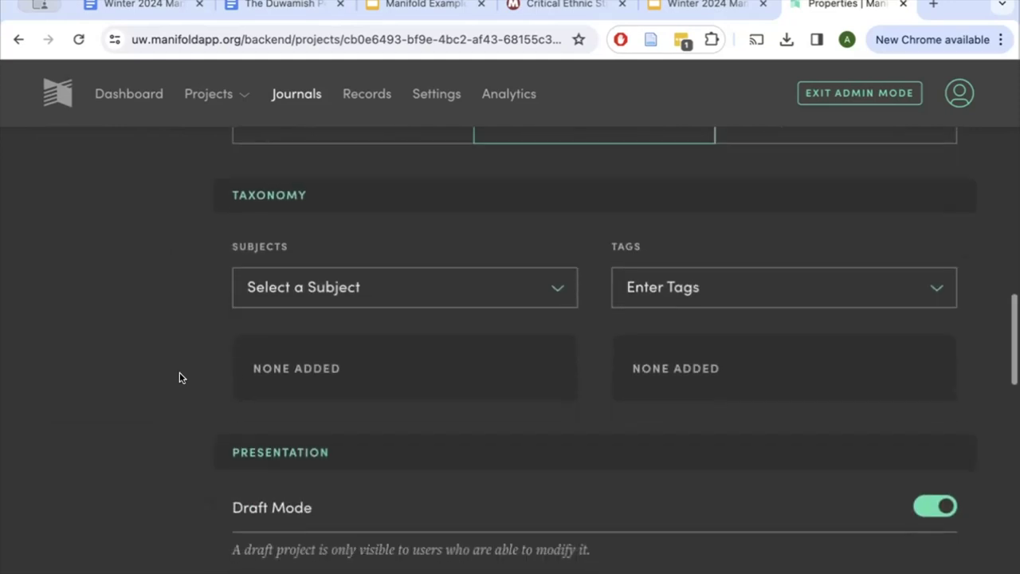
scroll(179, 378, down, 2)
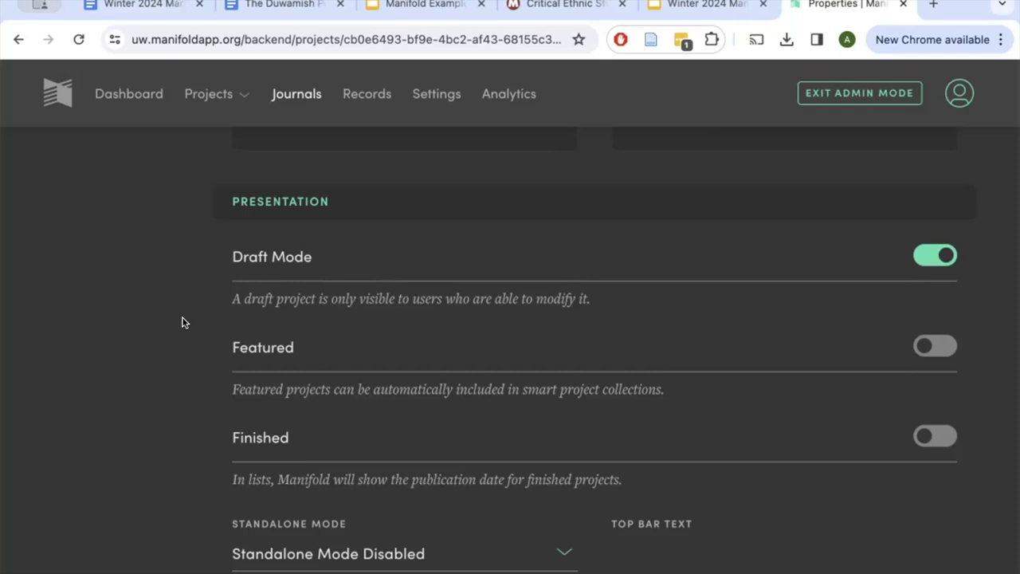
scroll(181, 322, down, 5)
scroll(181, 322, down, 2)
scroll(181, 322, up, 3)
scroll(181, 322, down, 3)
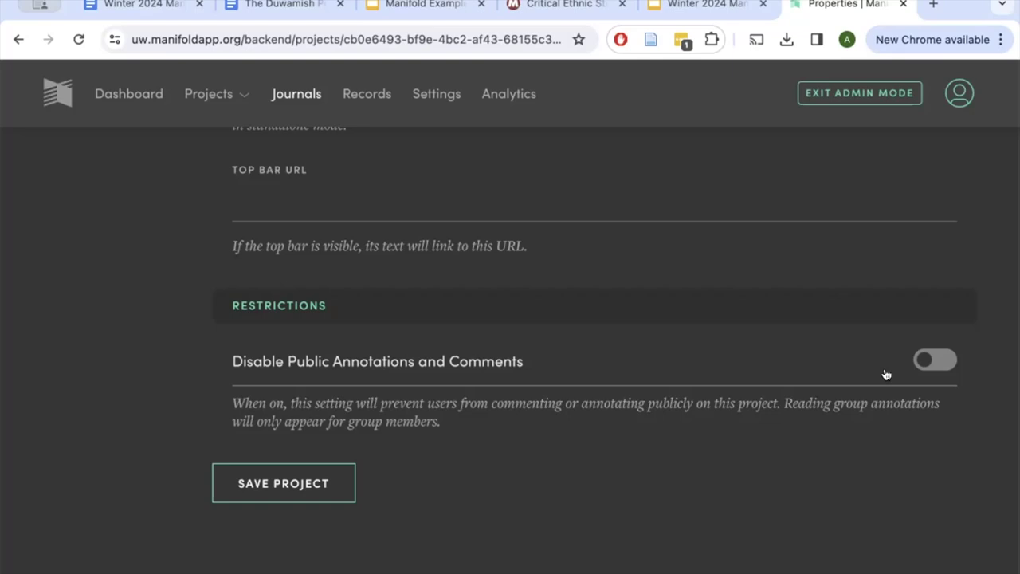
click(938, 365)
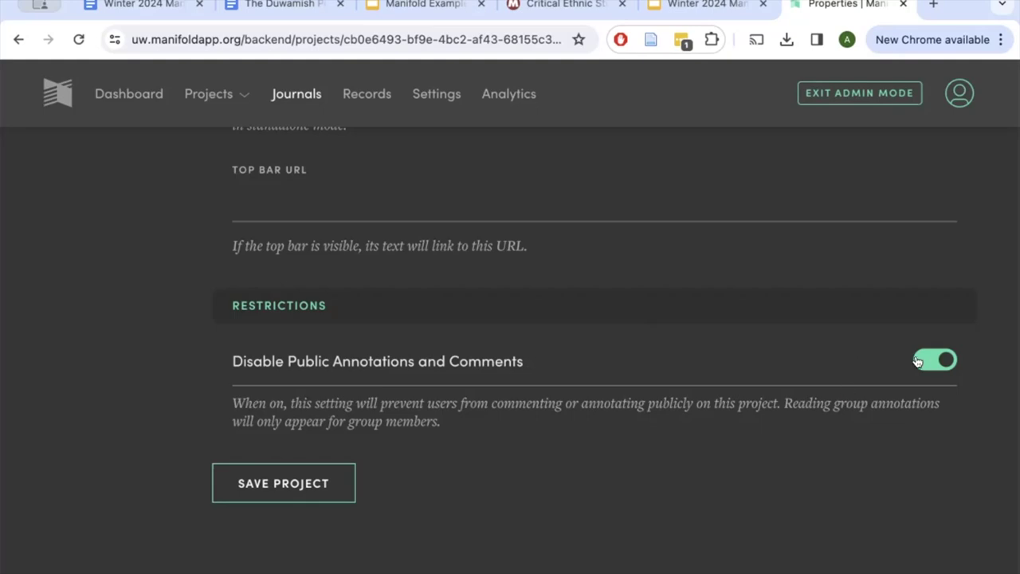
Change the issue's title to "Issue 1 of my test" and enter "Subtitle!" as its subtitle
scroll(917, 361, up, 15)
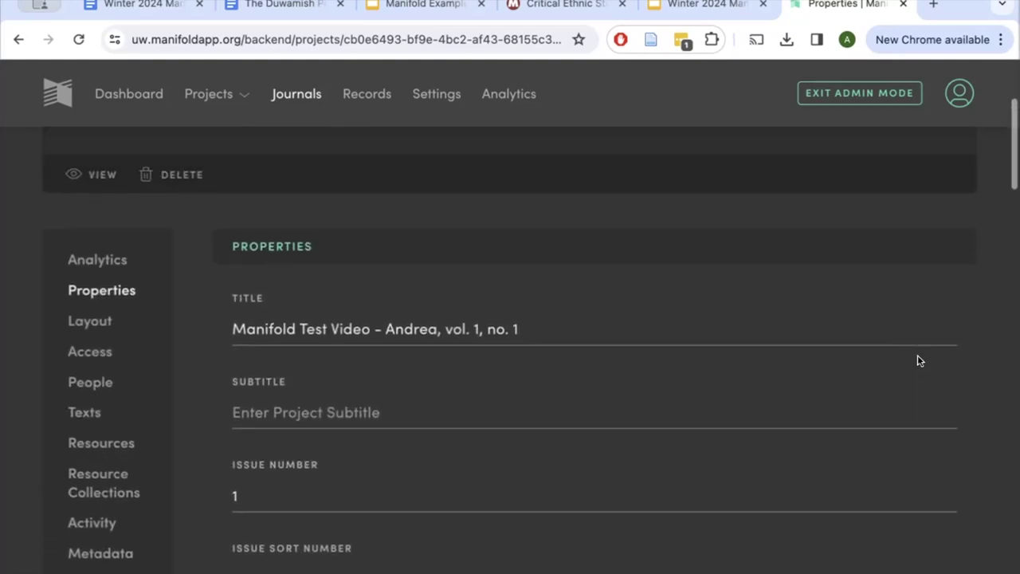
triple_click(481, 325)
text(I)
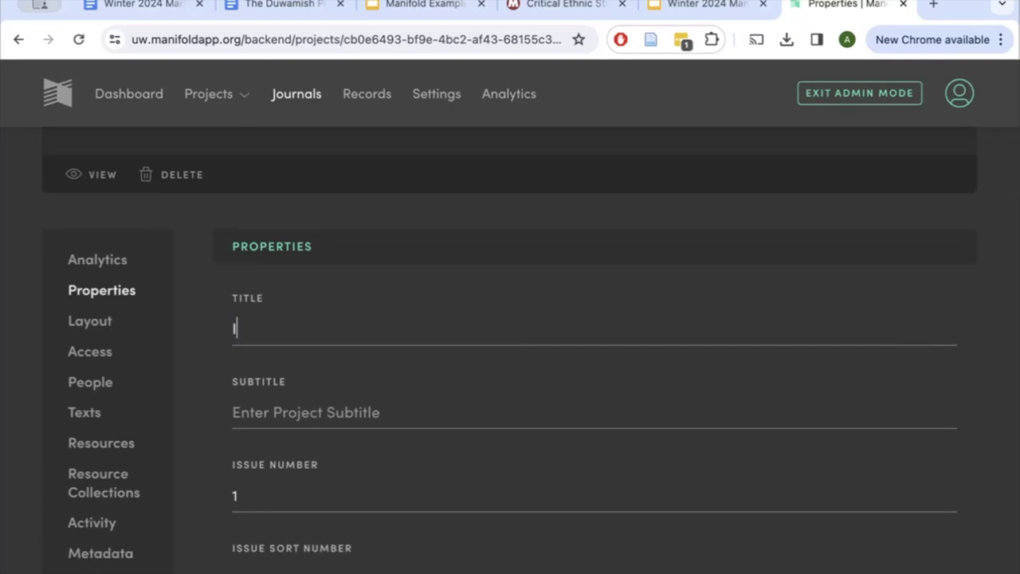
text(ssue 1 of my test)
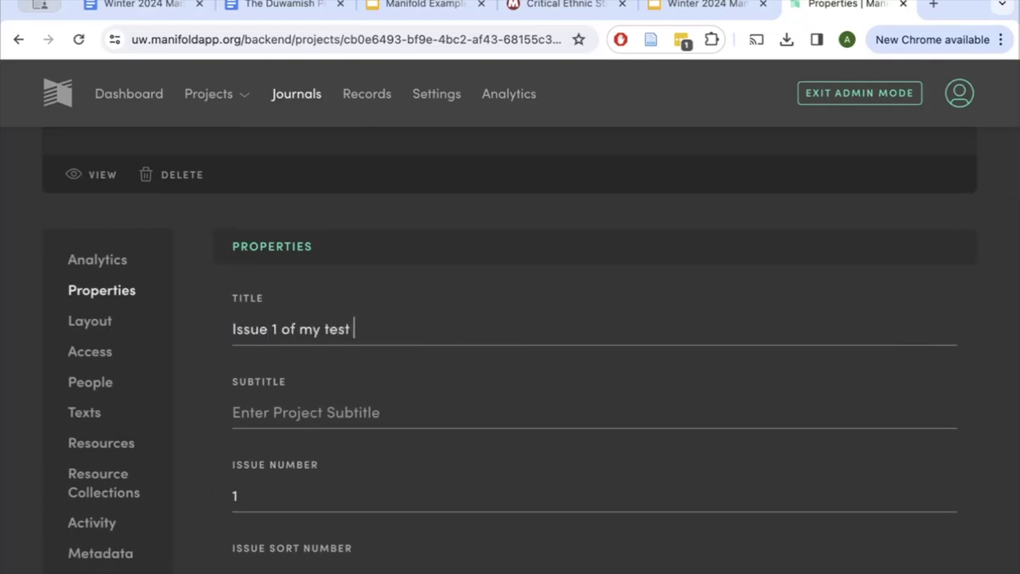
scroll(480, 328, down, 2)
click(360, 310)
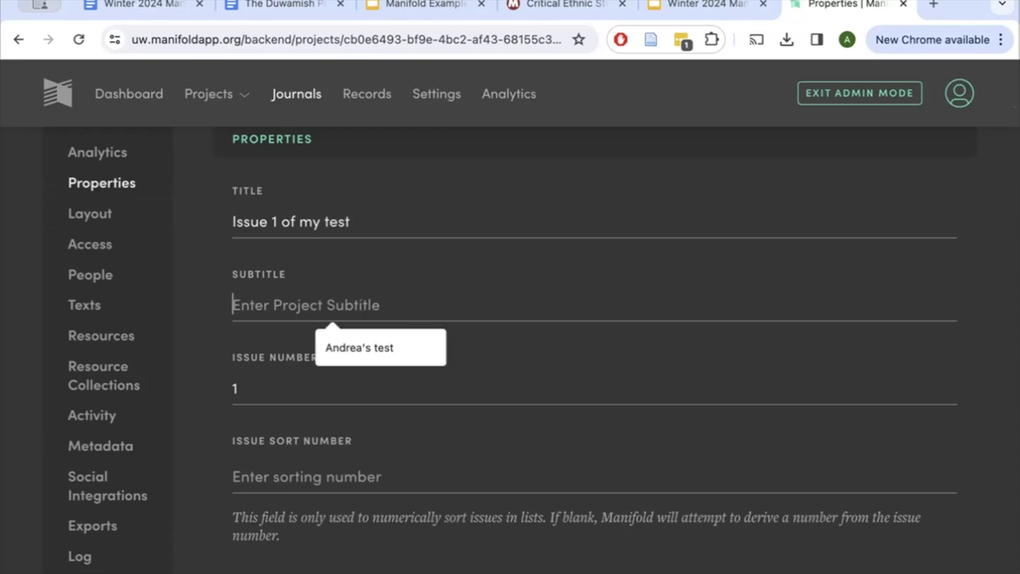
text(Subtitle!)
scroll(393, 335, down, 7)
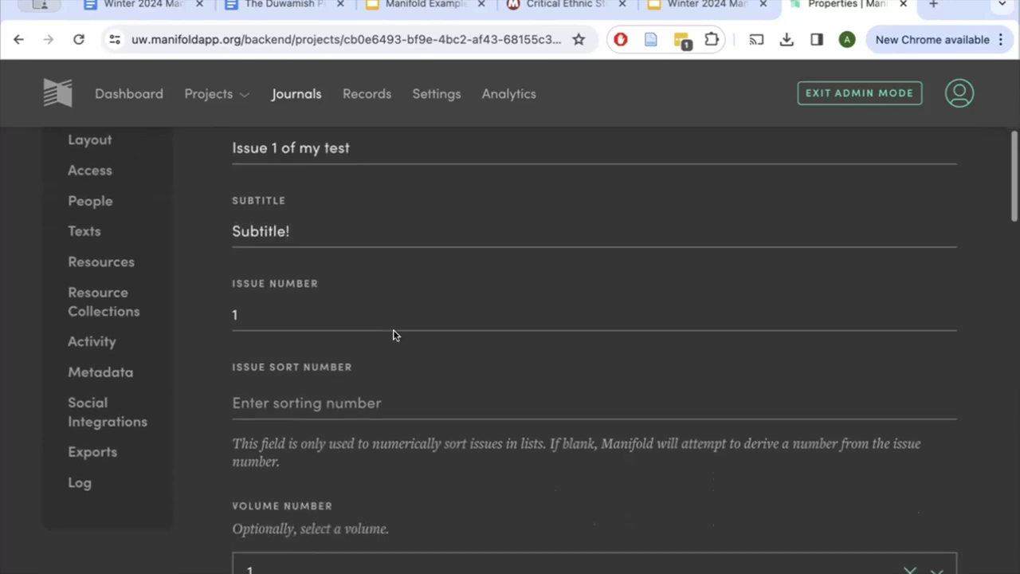
Save the changes made to the issue's properties
scroll(393, 330, down, 4)
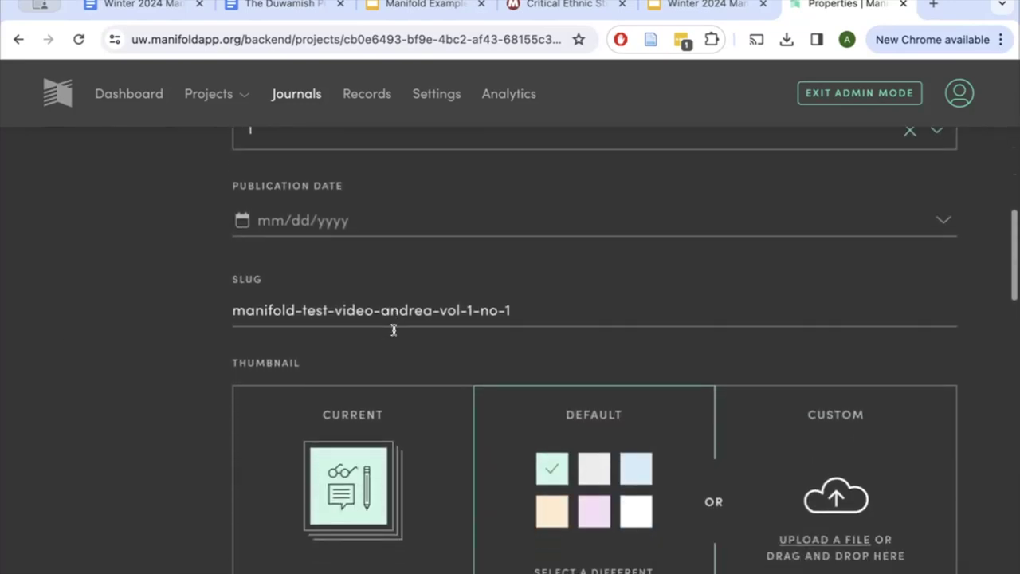
click(590, 393)
scroll(260, 400, down, 2)
scroll(260, 405, down, 10)
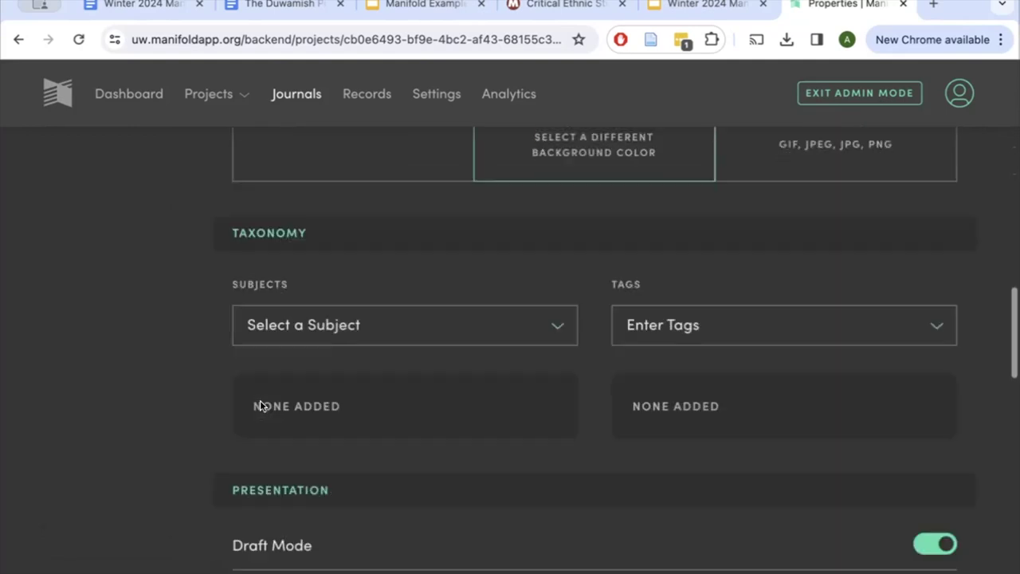
scroll(260, 405, down, 4)
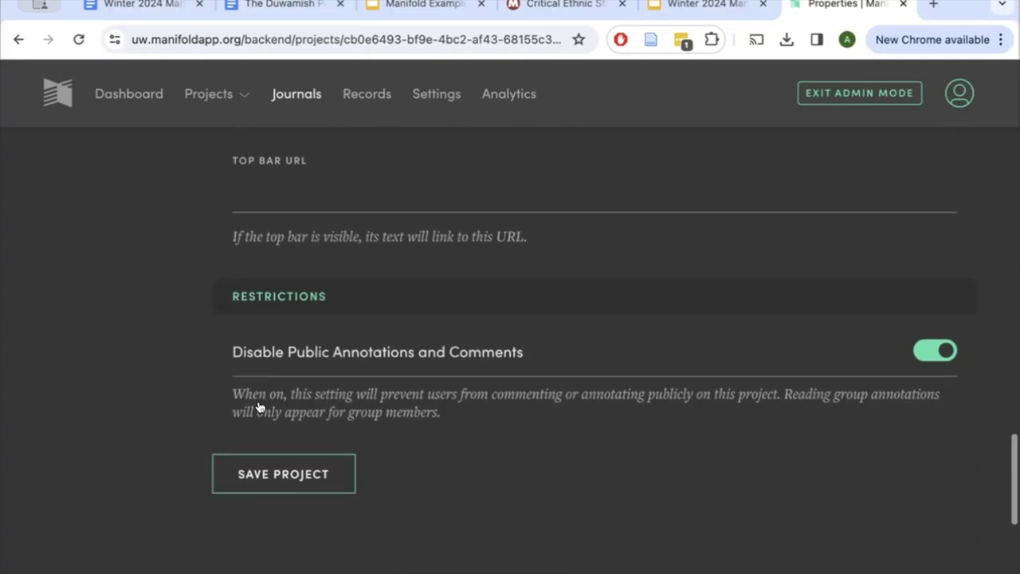
click(287, 393)
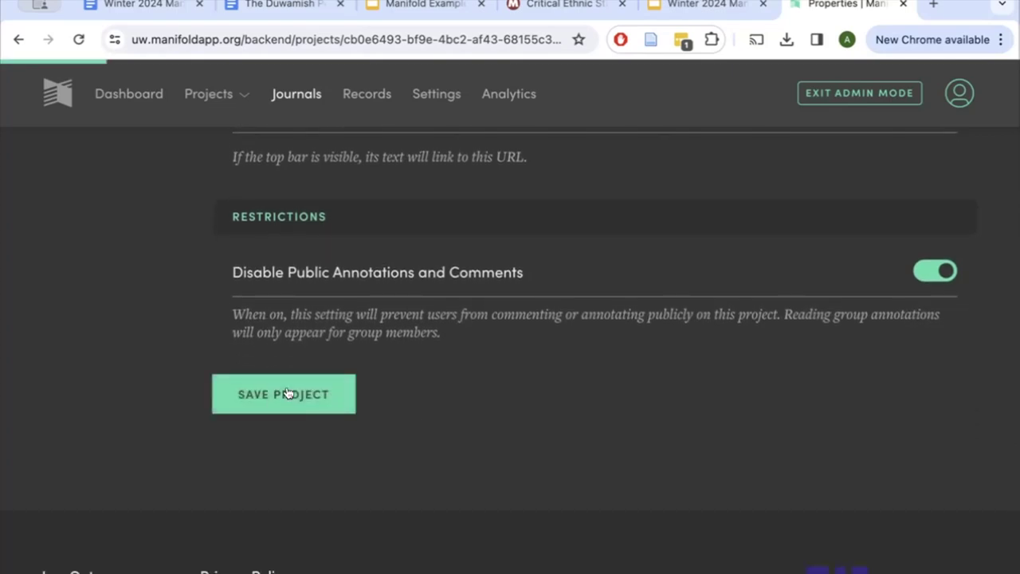
Open the issue's public page and examine its header, title, subtitle, and the Texts and Metadata blocks
scroll(288, 394, up, 14)
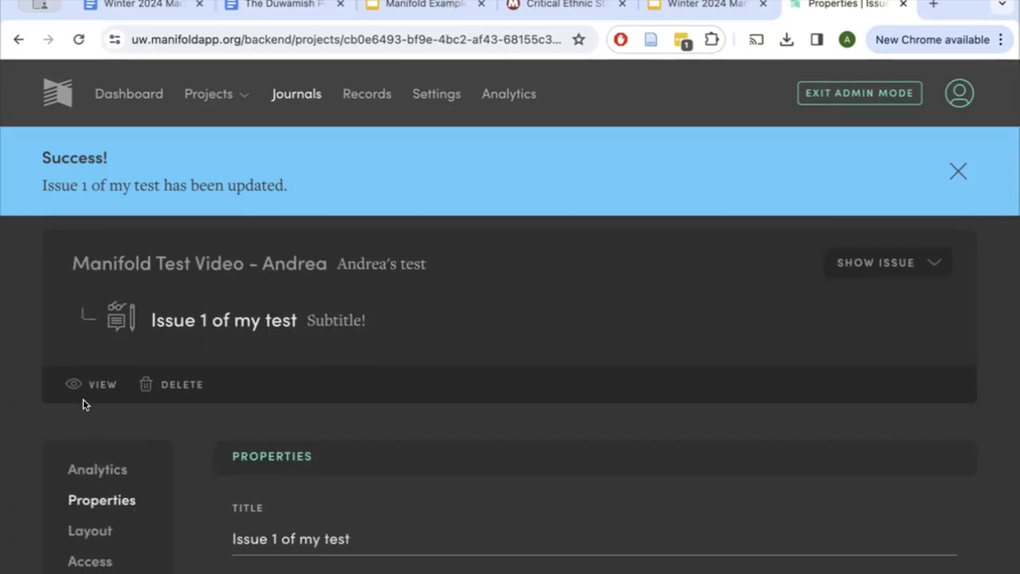
click(77, 386)
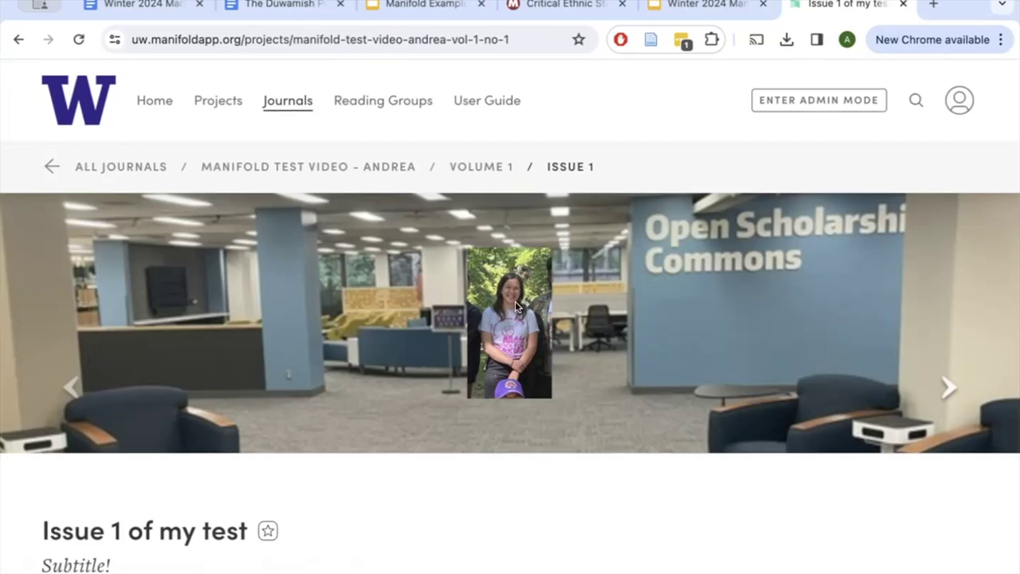
scroll(413, 347, down, 4)
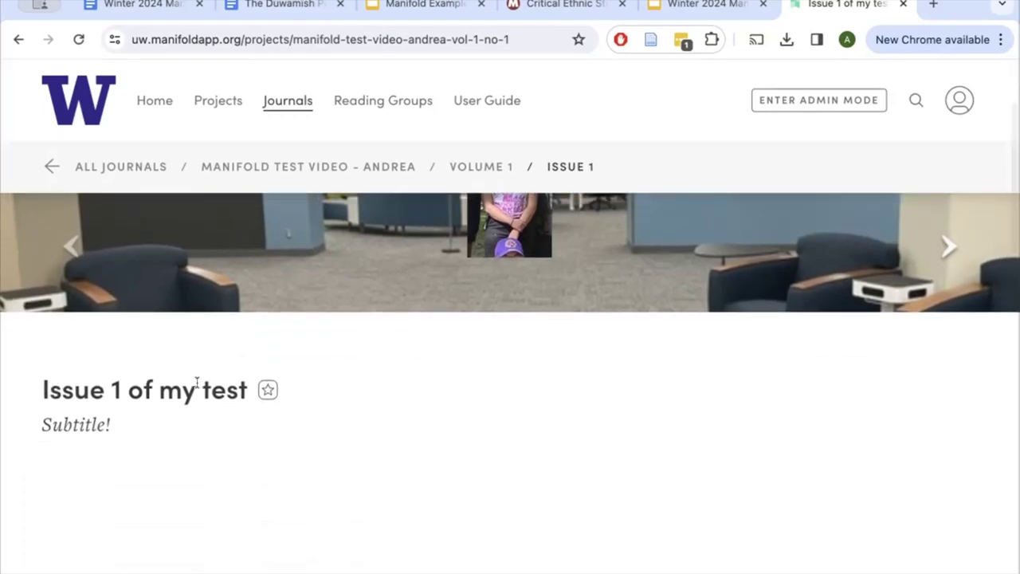
scroll(196, 383, down, 3)
scroll(197, 388, down, 3)
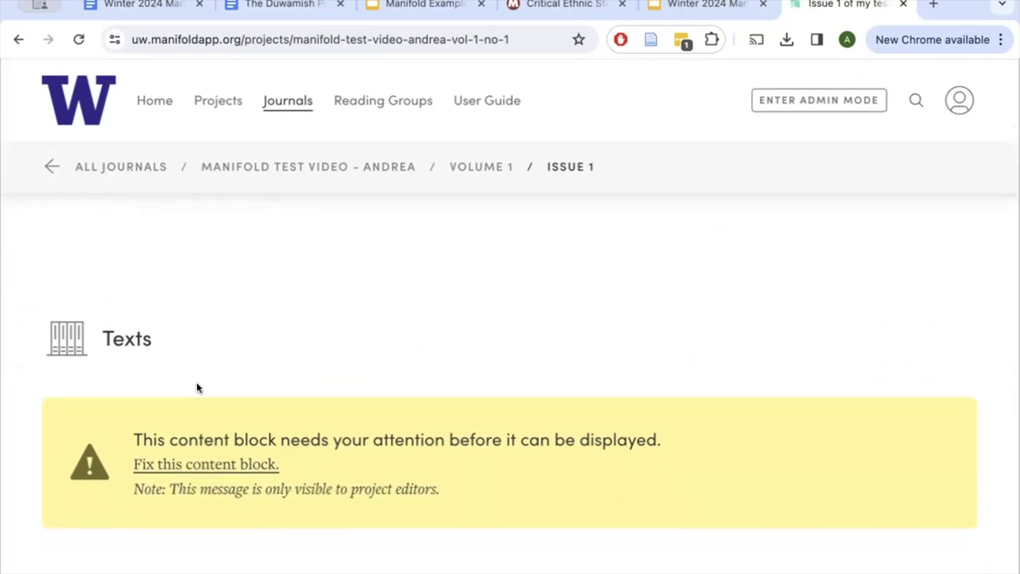
scroll(198, 388, down, 5)
scroll(197, 386, down, 4)
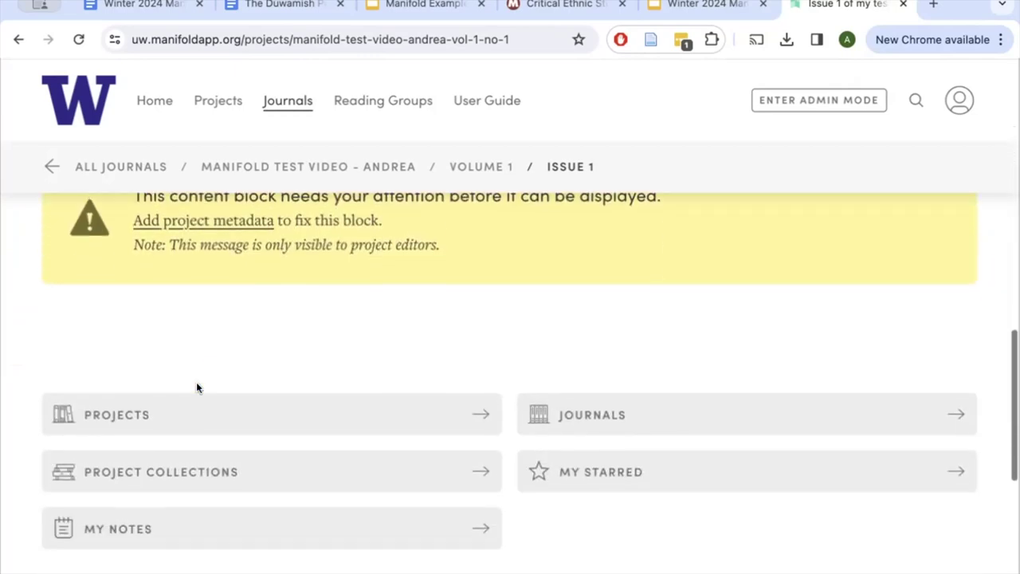
scroll(198, 387, up, 2)
scroll(198, 388, up, 5)
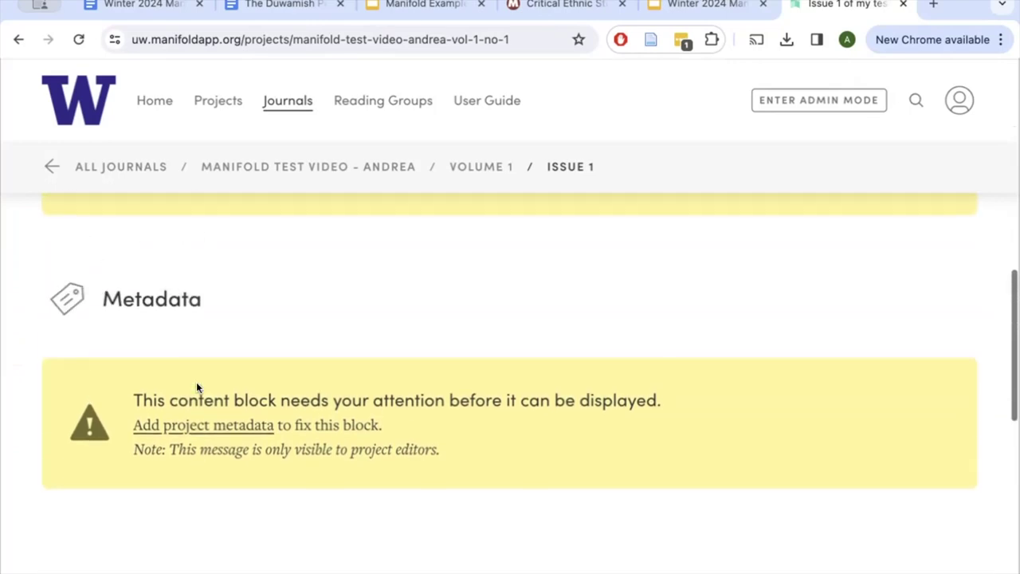
scroll(169, 473, up, 4)
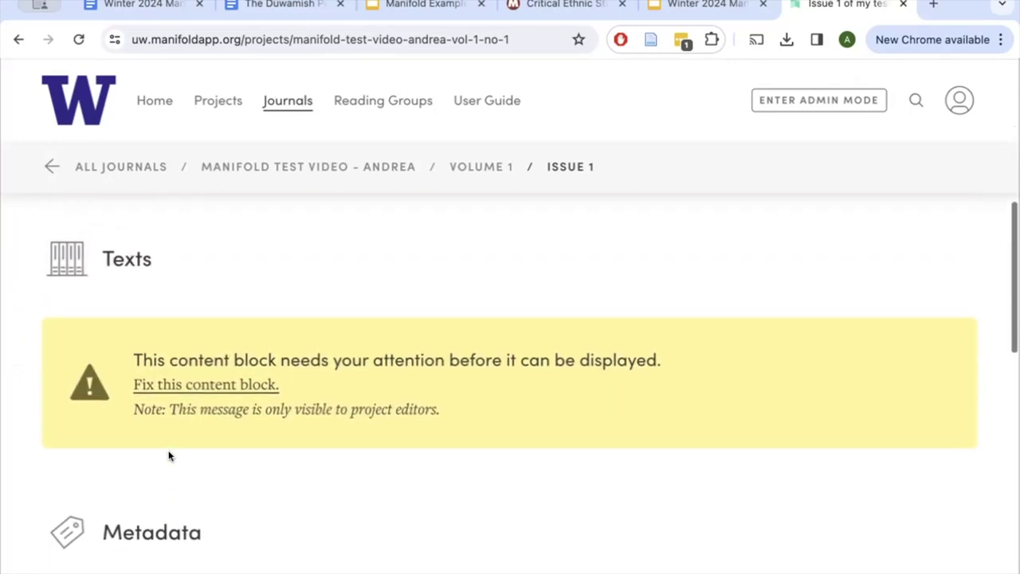
Switch to the Critical Ethnic Studies example journal, open Volume 8 Issue 1, and examine its description, cover and grouped list of texts
click(560, 6)
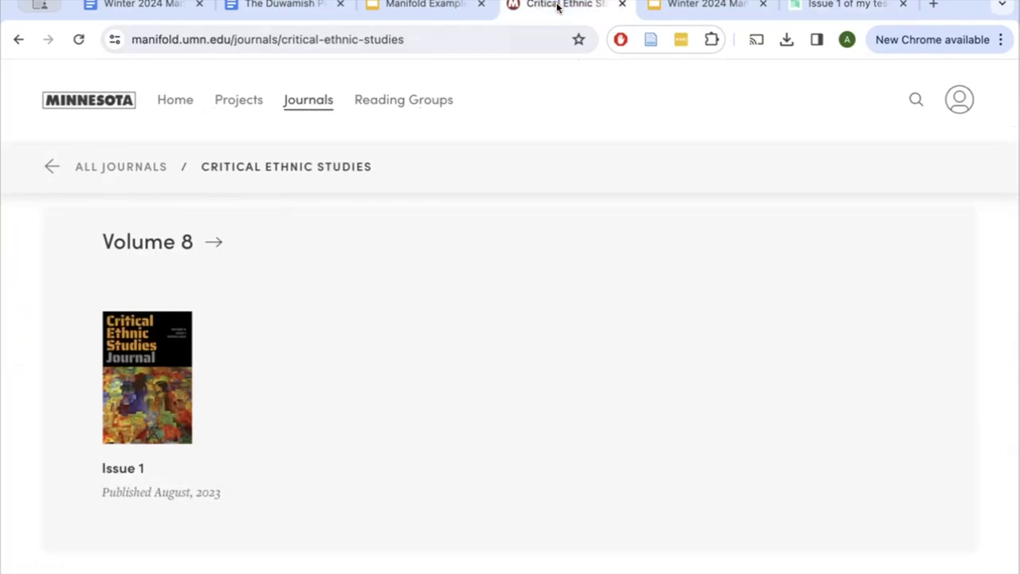
click(164, 392)
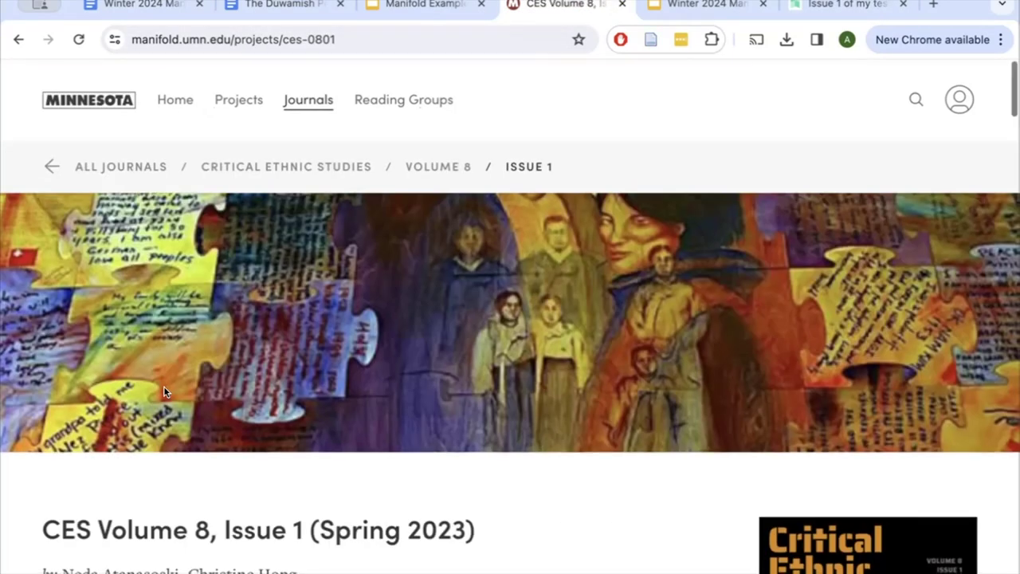
scroll(164, 390, down, 3)
scroll(163, 386, down, 1)
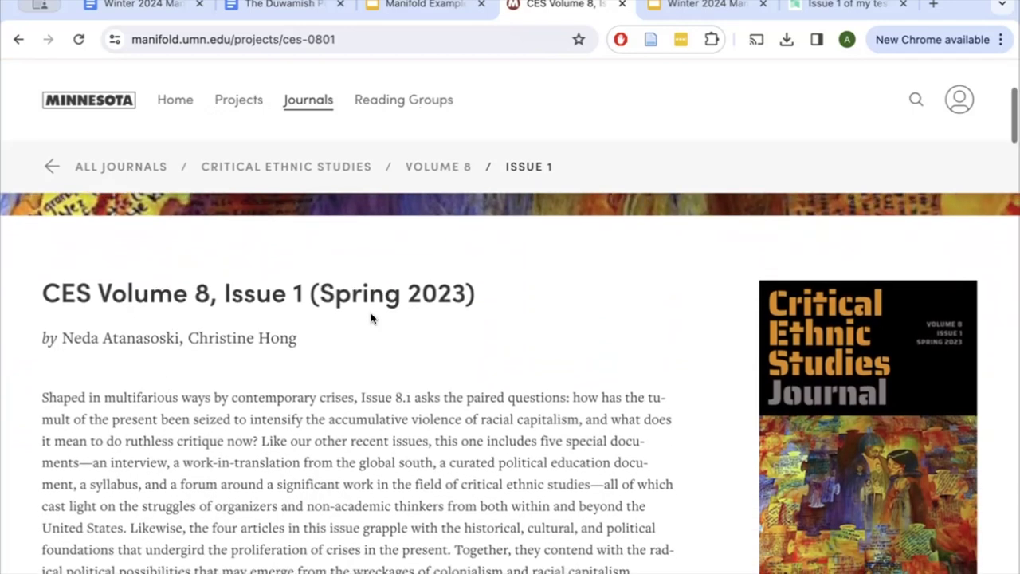
scroll(371, 312, down, 2)
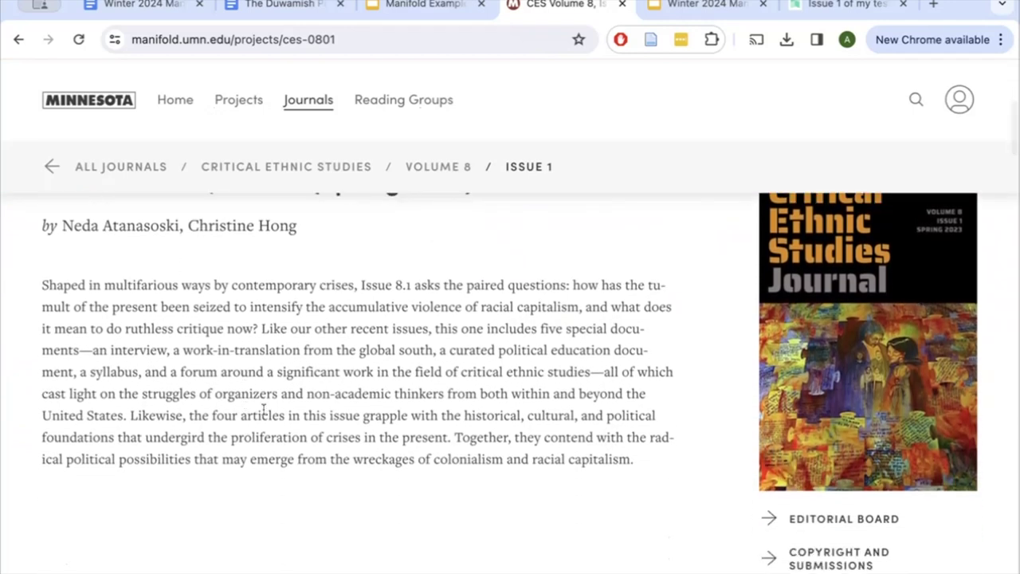
scroll(476, 341, down, 1)
scroll(475, 347, down, 5)
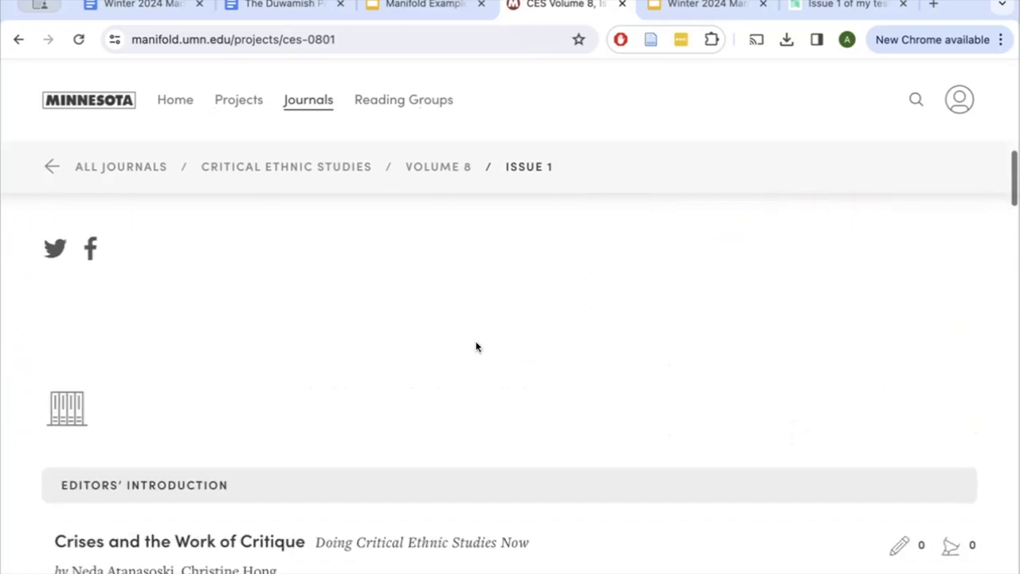
scroll(474, 347, down, 4)
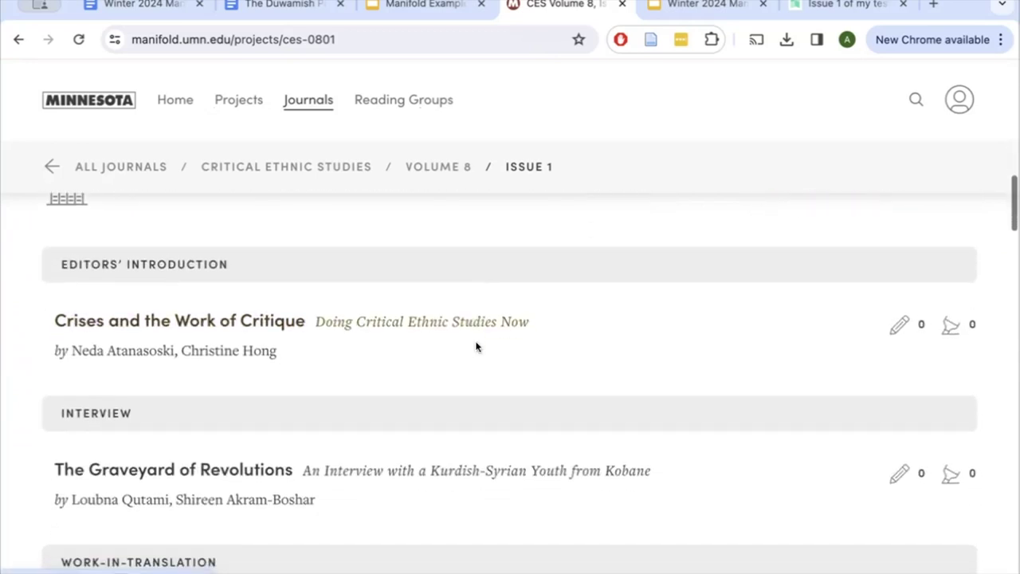
scroll(475, 347, down, 1)
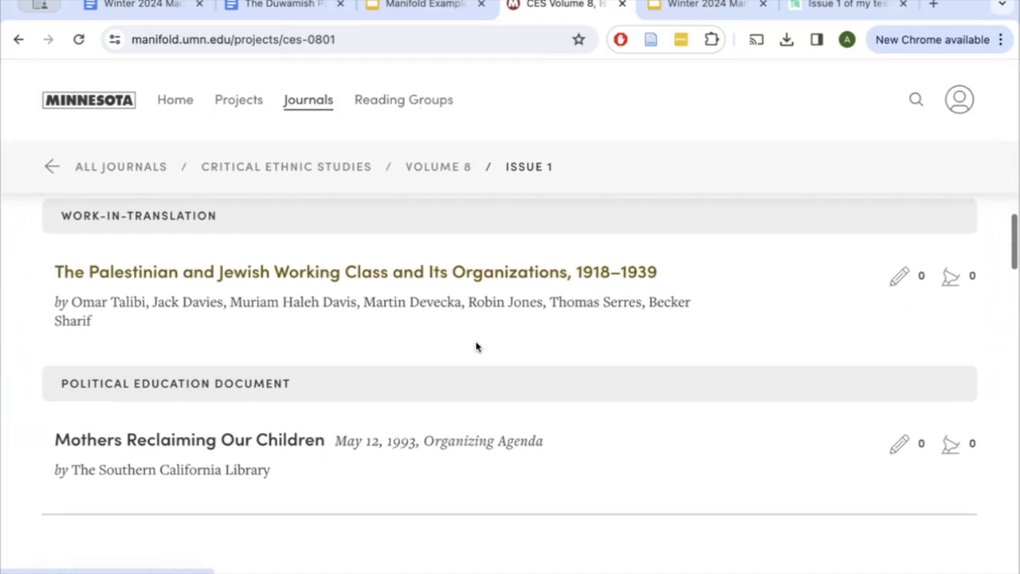
Return to the test issue's settings, open its layout, and examine the hero block options and available content blocks
click(808, 5)
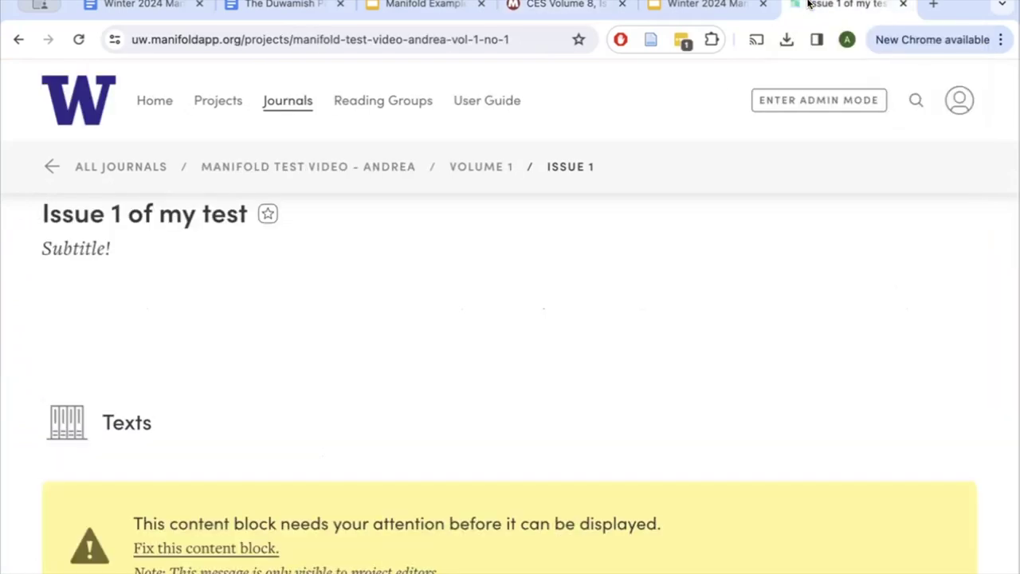
click(18, 39)
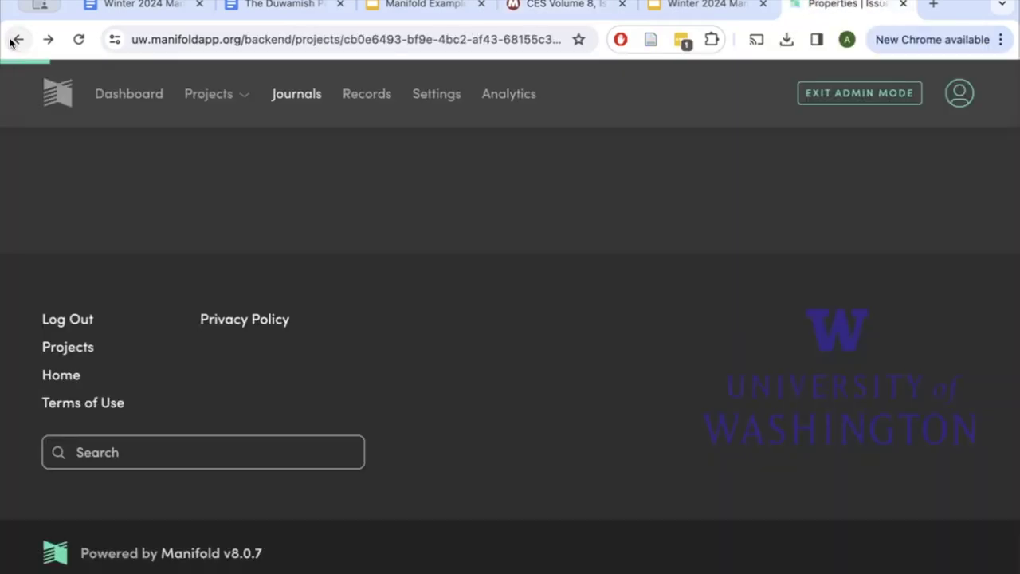
scroll(197, 451, down, 5)
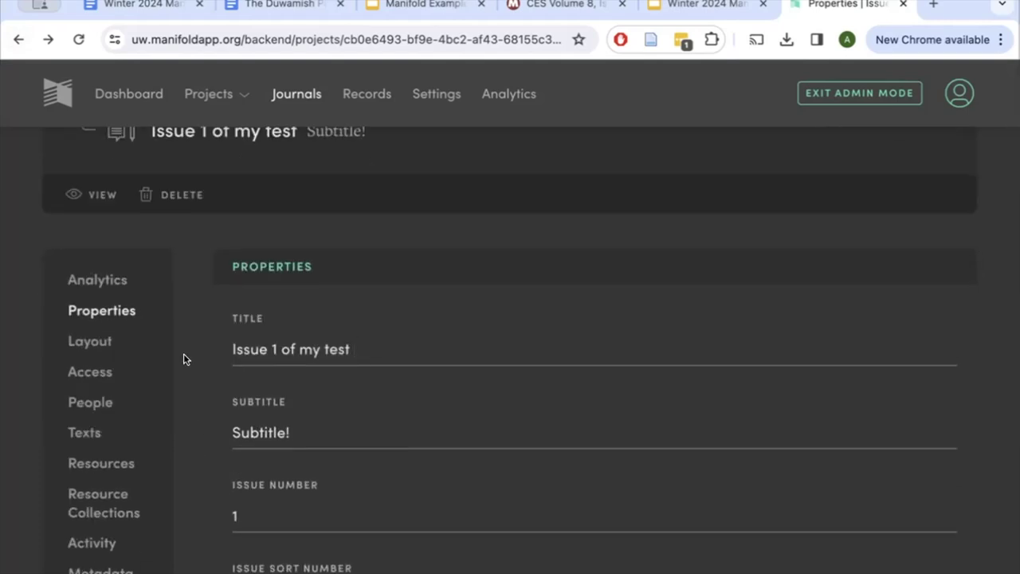
click(95, 339)
scroll(212, 380, down, 7)
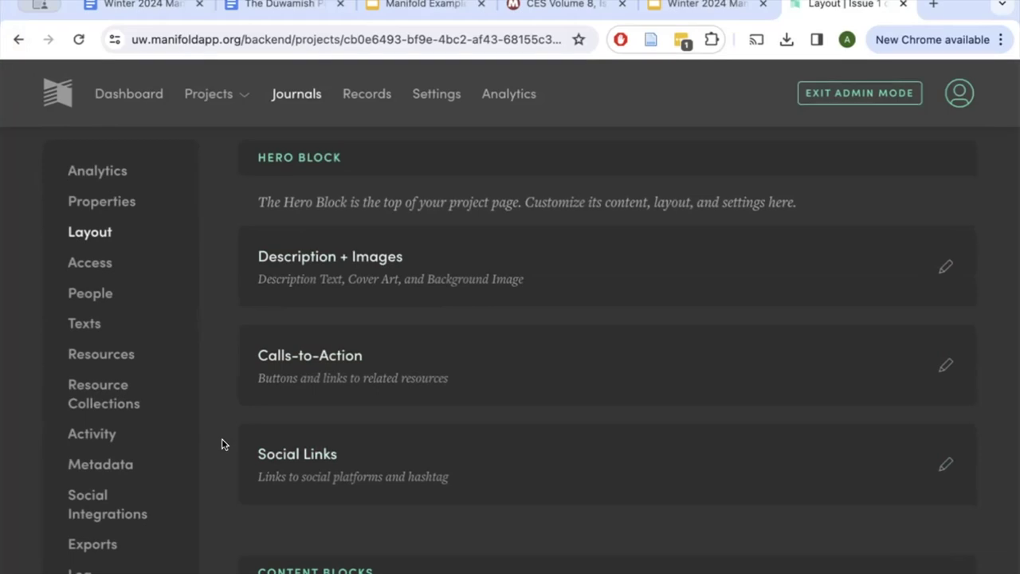
scroll(222, 439, down, 5)
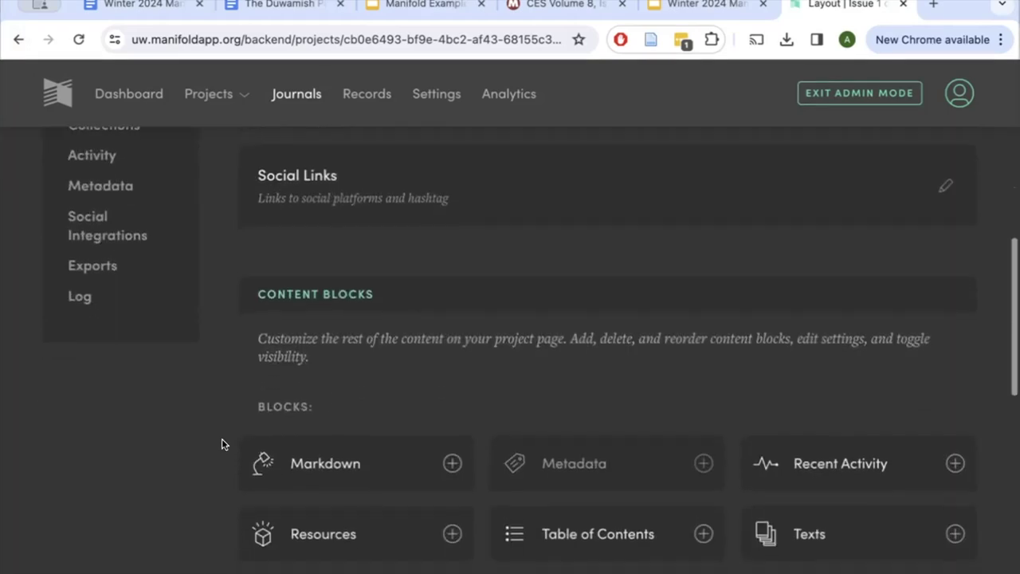
scroll(222, 443, down, 3)
click(357, 421)
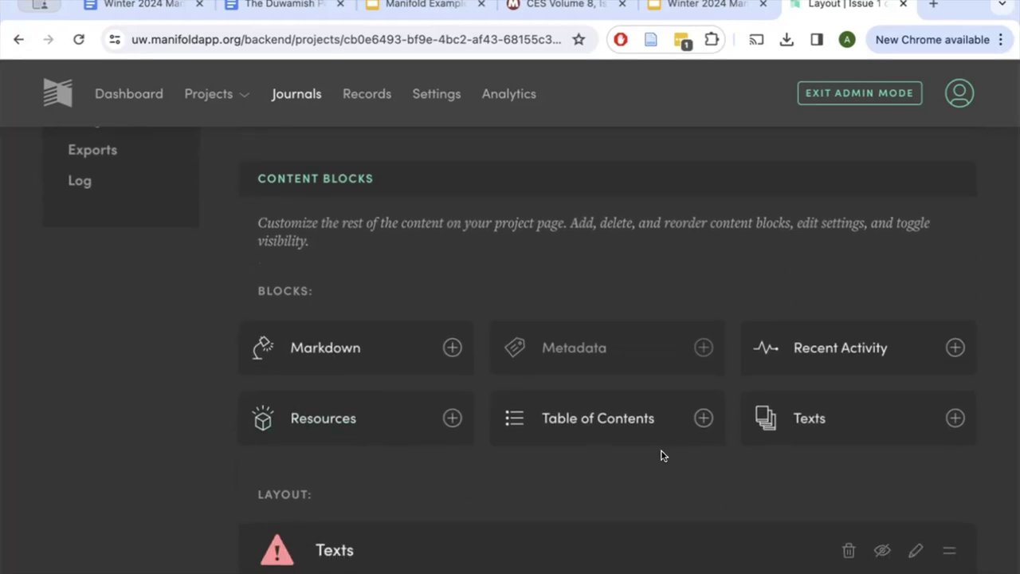
Add a Table of Contents block to the issue's layout and place it last, below the Metadata block
scroll(661, 455, down, 4)
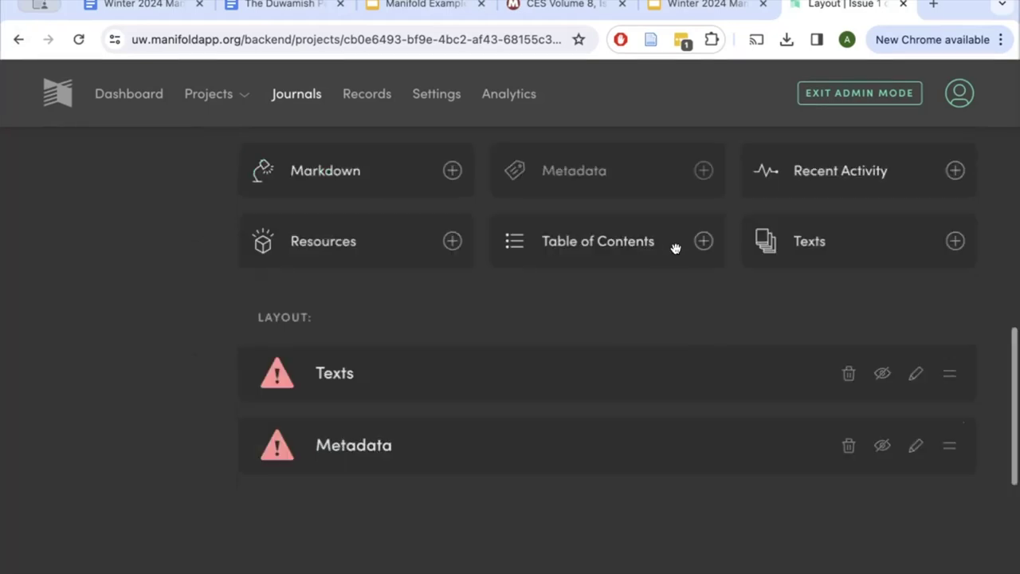
drag(701, 241, 662, 411)
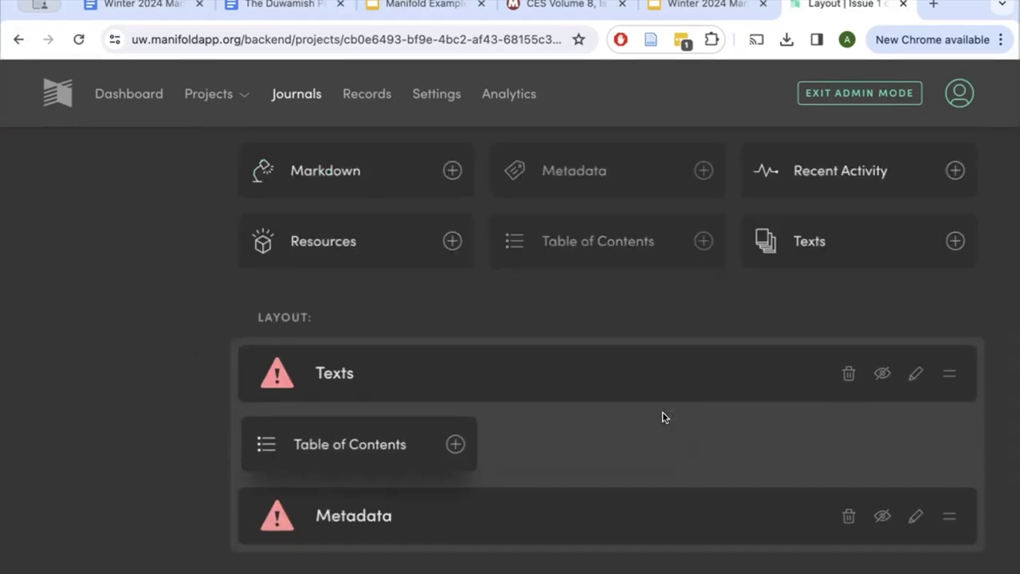
click(927, 97)
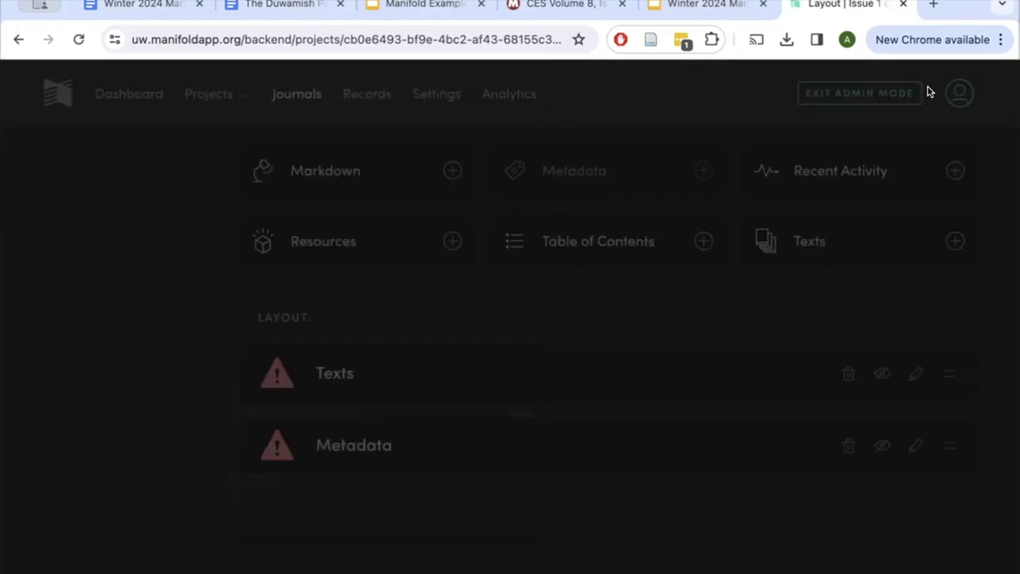
drag(669, 244, 622, 394)
scroll(781, 372, down, 3)
click(634, 529)
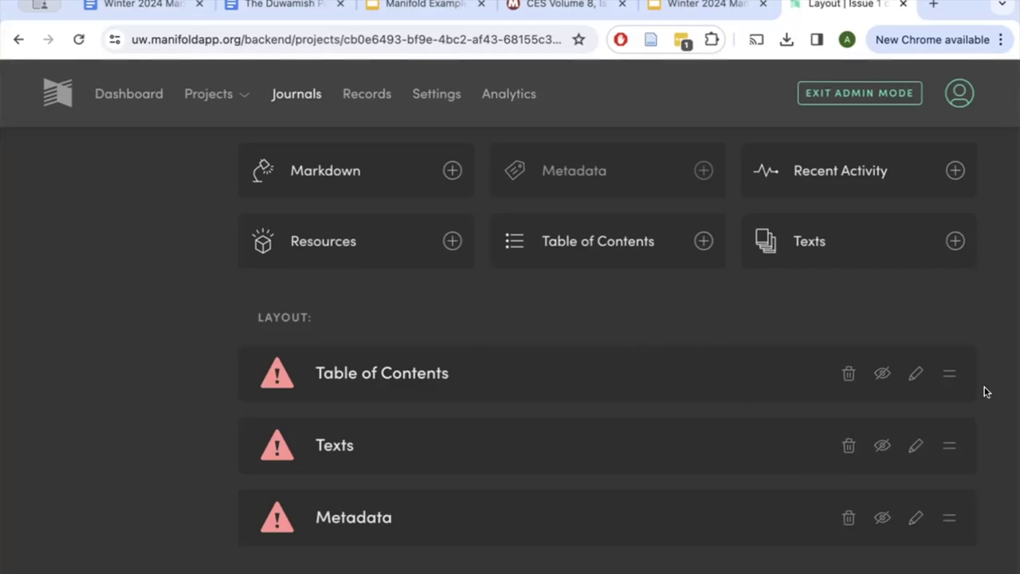
drag(949, 369, 945, 514)
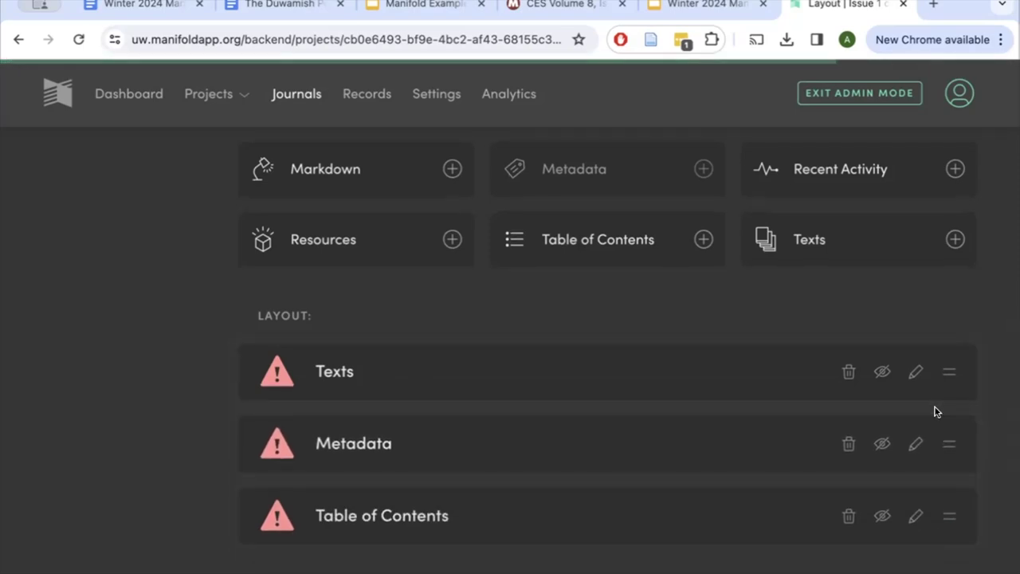
View the issue's public page to check its Metadata, Table of Contents and Texts blocks, and return to the layout settings
scroll(813, 342, up, 10)
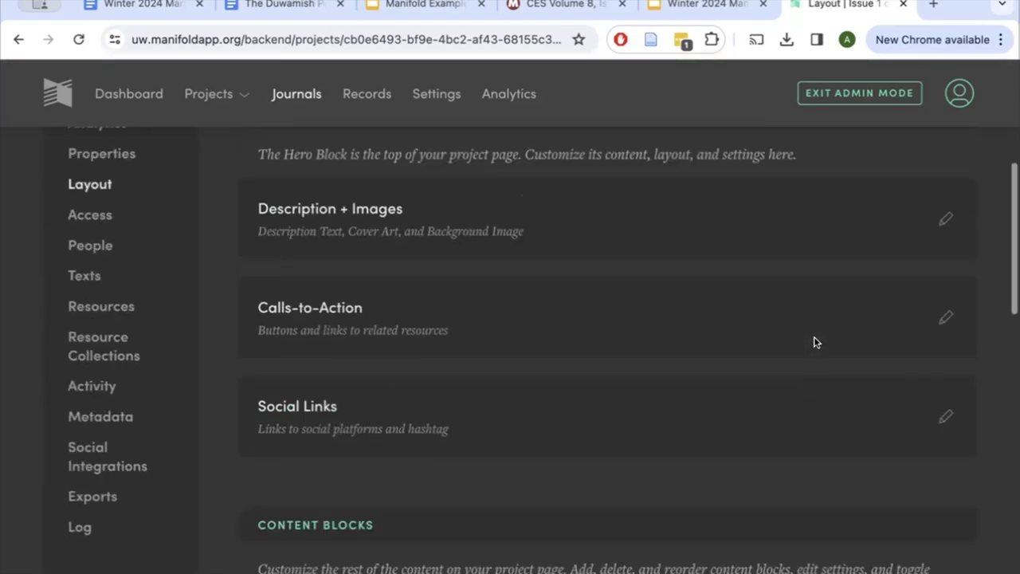
click(91, 384)
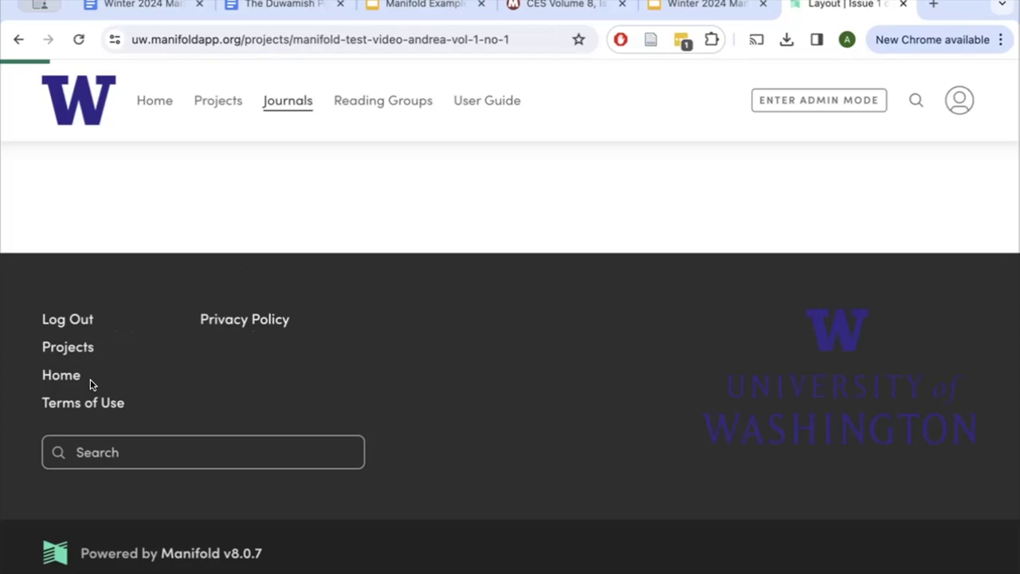
scroll(90, 384, down, 8)
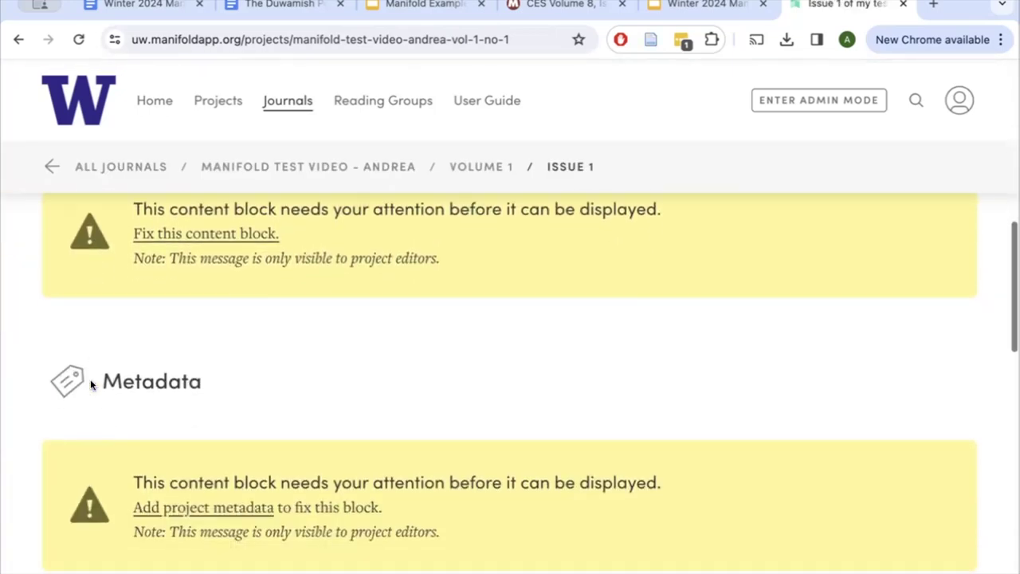
scroll(90, 384, down, 2)
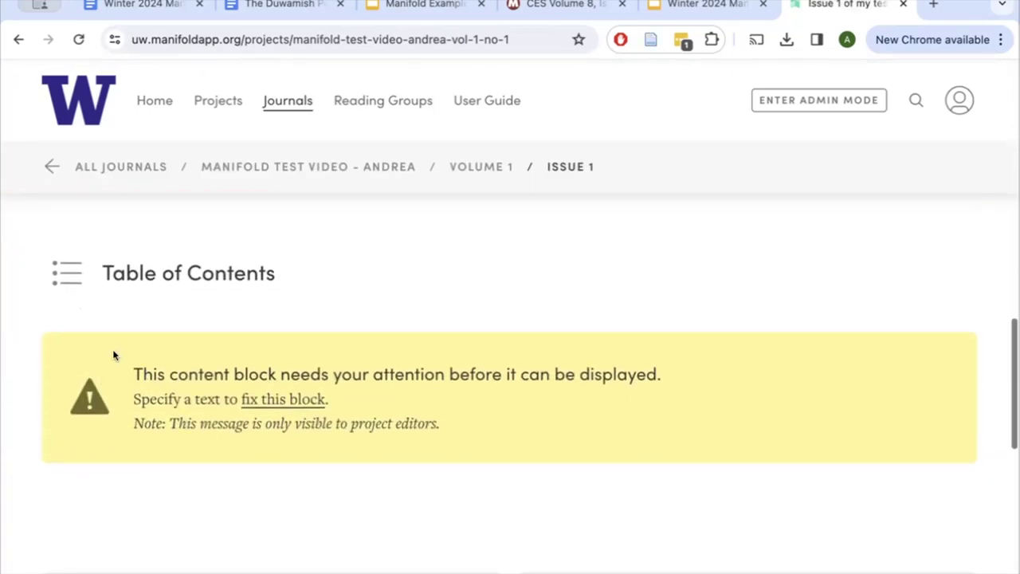
scroll(119, 351, up, 1)
scroll(135, 325, up, 6)
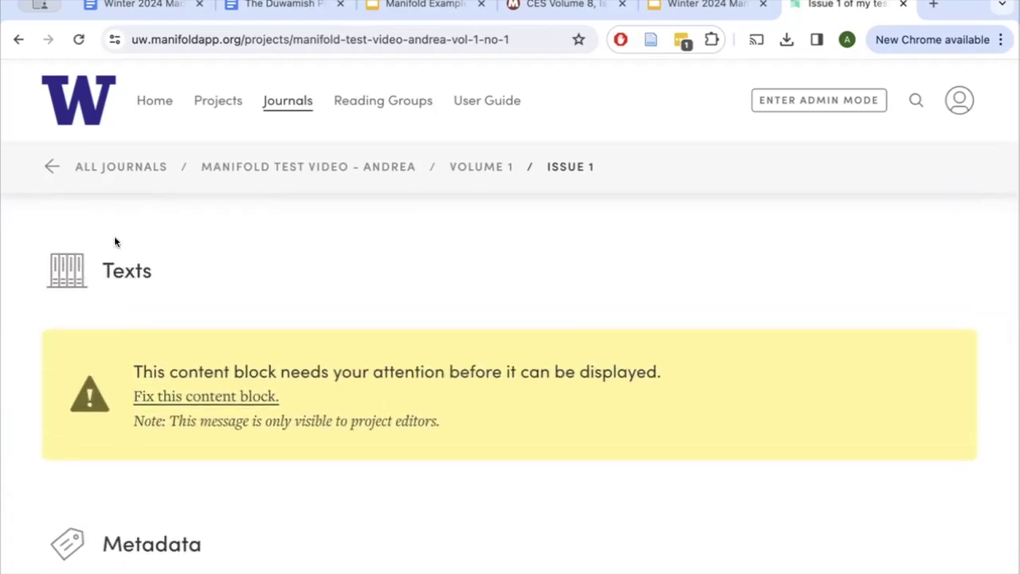
click(17, 44)
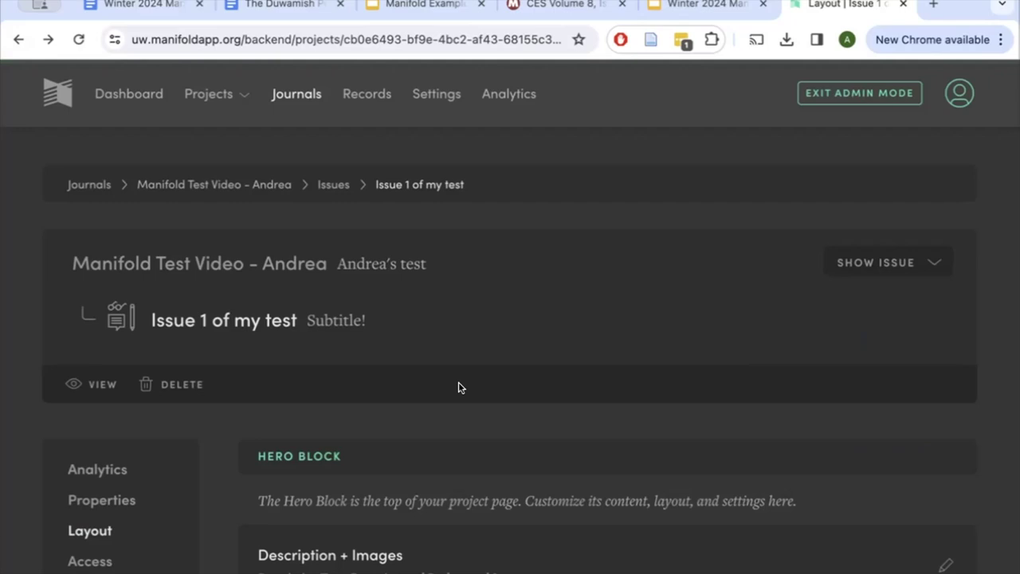
Review the content blocks available for the issue's layout and the current order of its Texts, Metadata and Table of Contents blocks
scroll(458, 387, down, 10)
scroll(458, 387, down, 1)
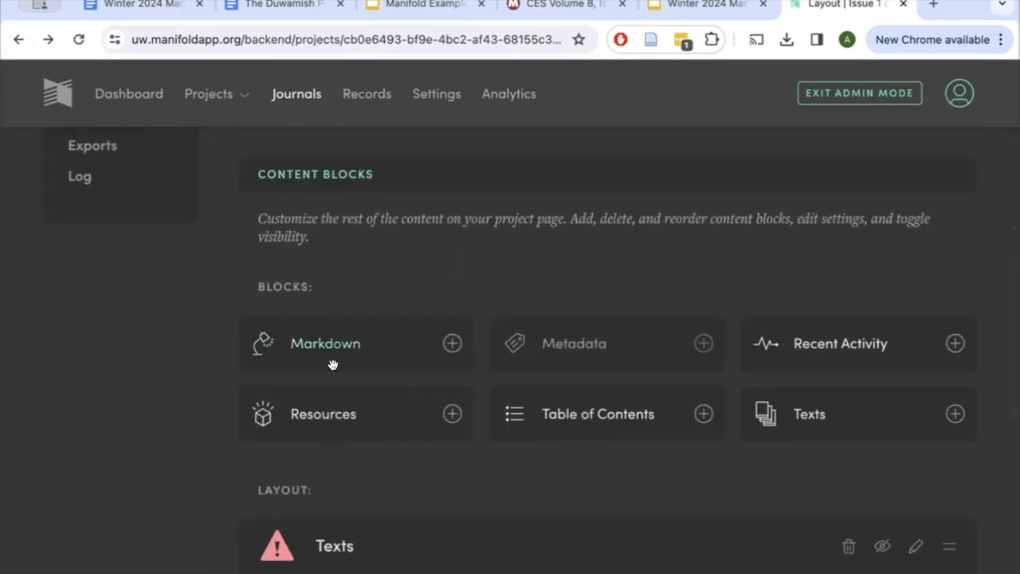
scroll(627, 387, down, 1)
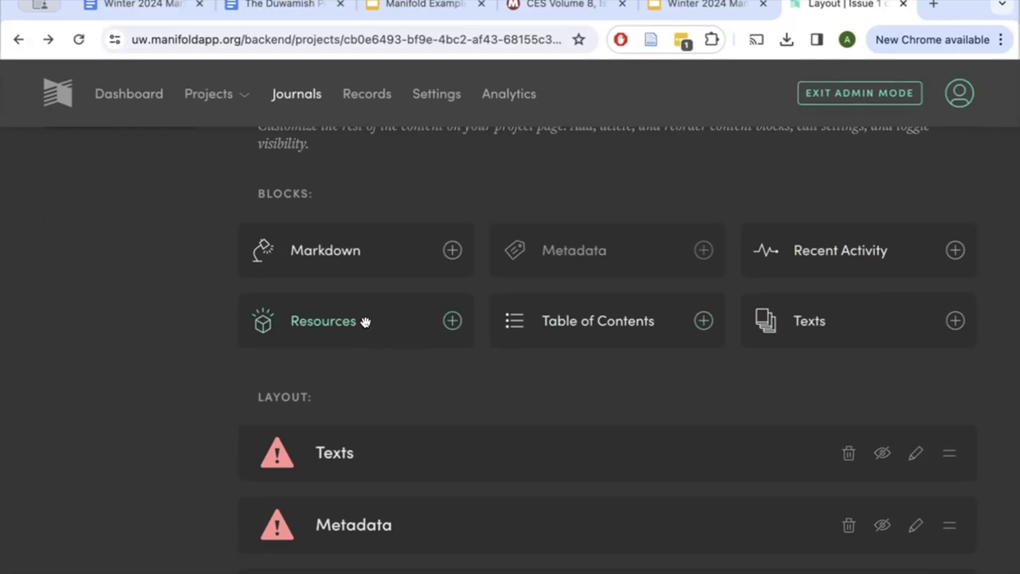
scroll(695, 441, down, 2)
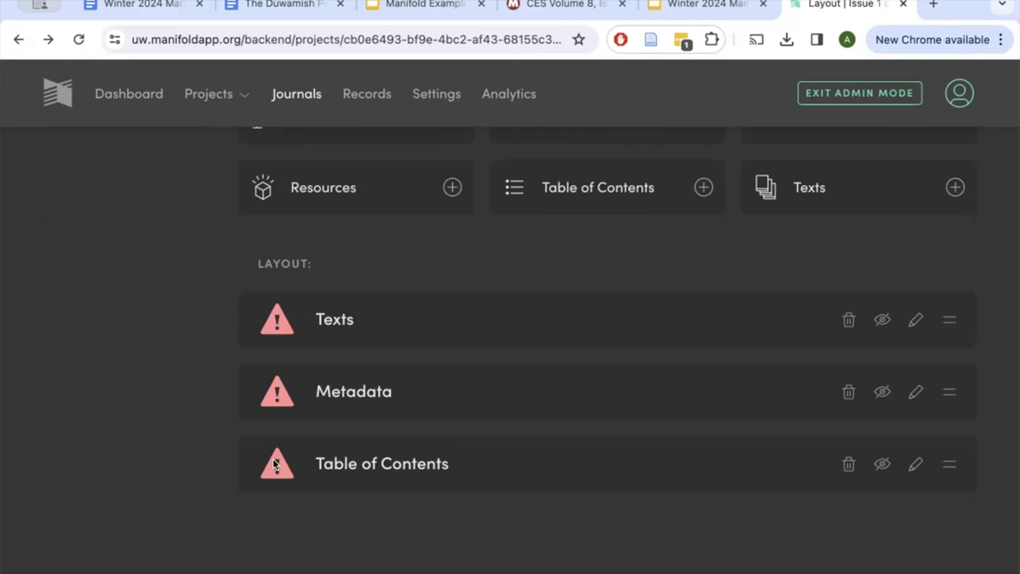
scroll(274, 463, up, 4)
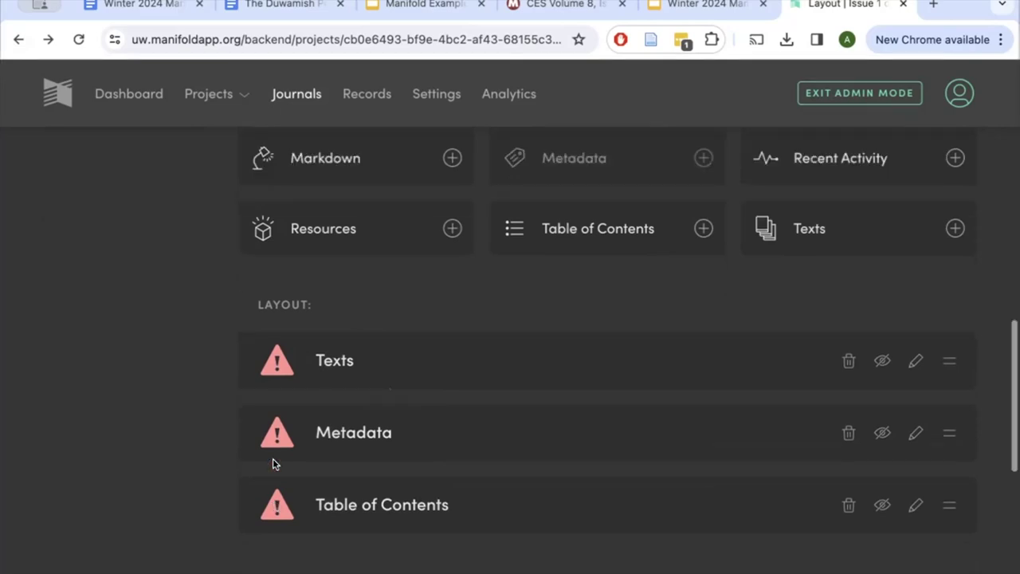
scroll(274, 465, up, 12)
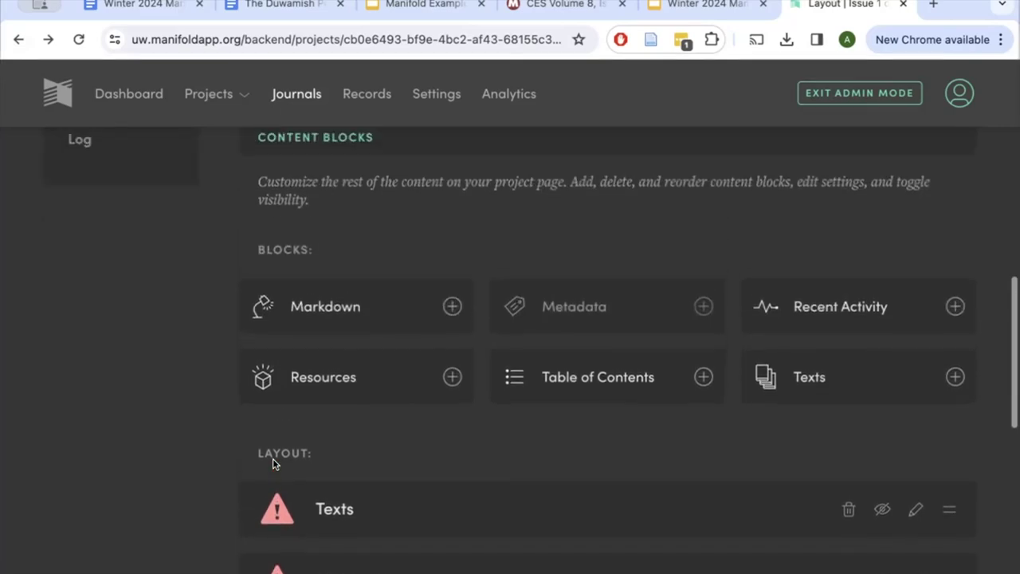
scroll(273, 464, up, 3)
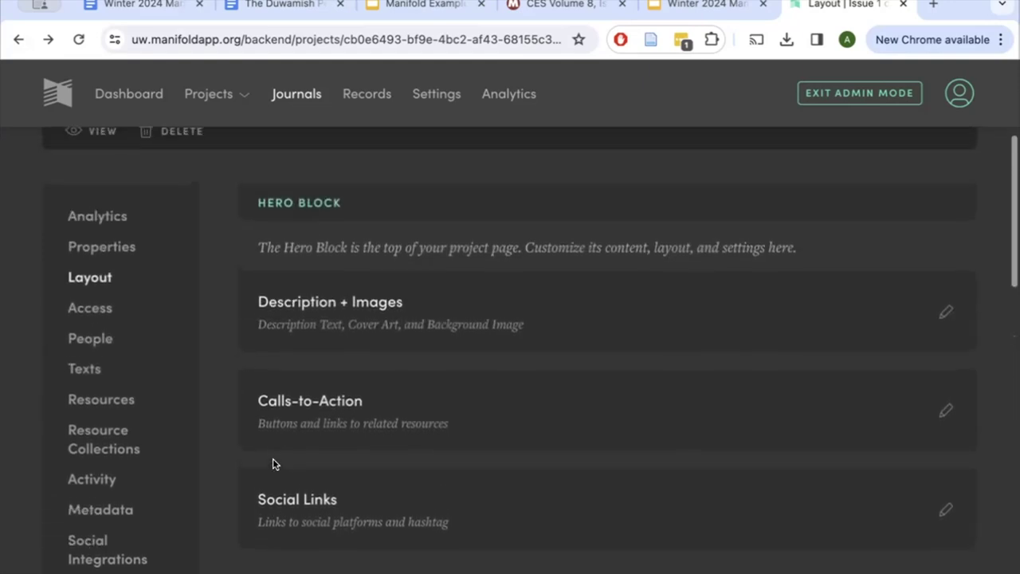
Open the issue's access settings, examine the options for granting editor permissions, and close the form without granting any
click(94, 310)
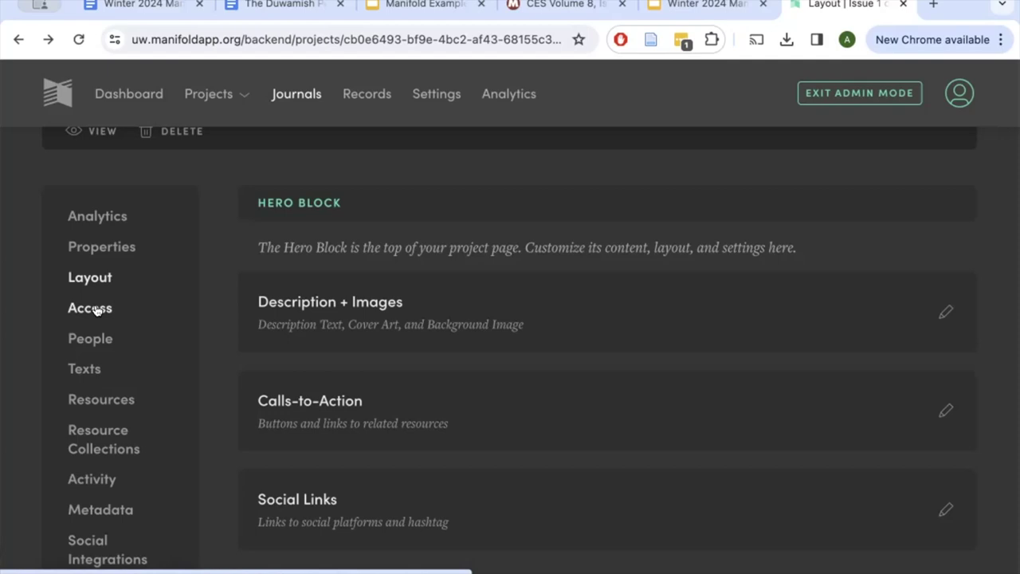
scroll(219, 333, down, 4)
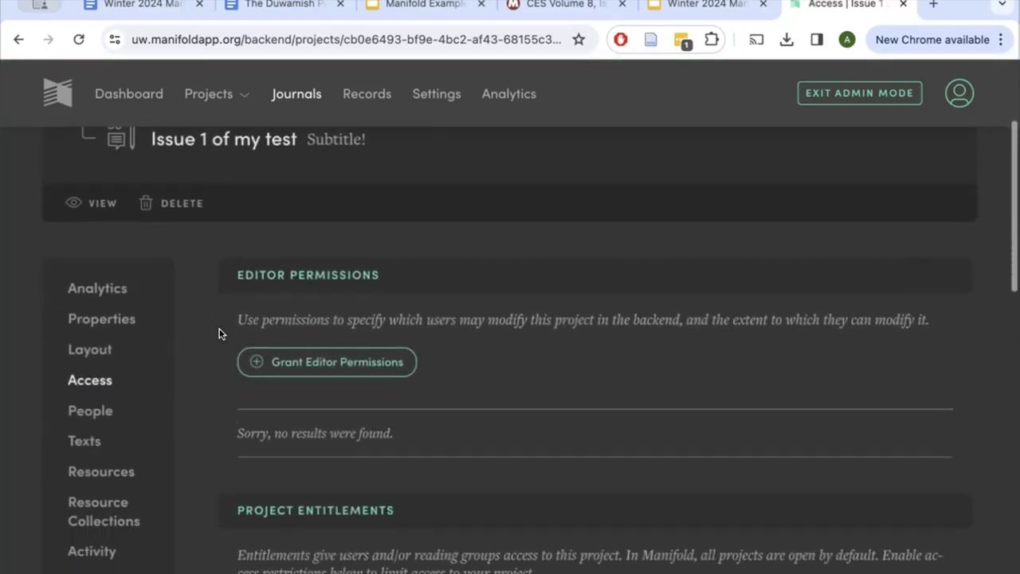
scroll(220, 333, down, 2)
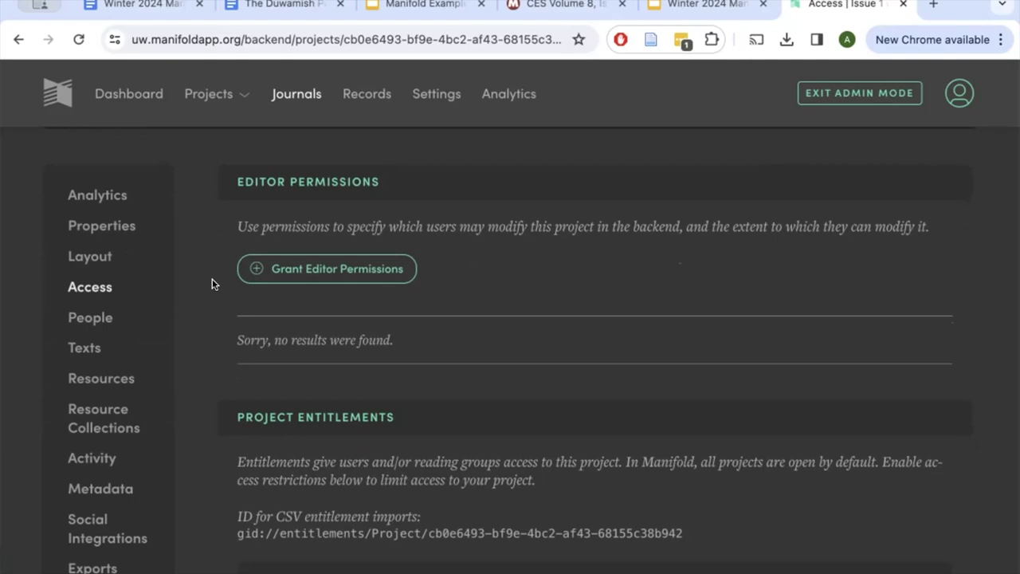
click(276, 258)
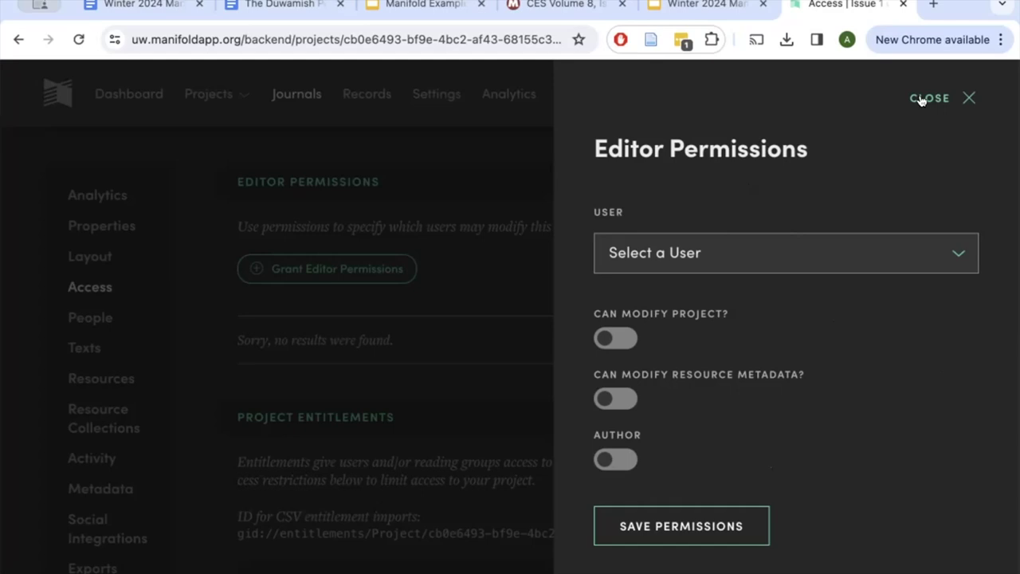
click(920, 100)
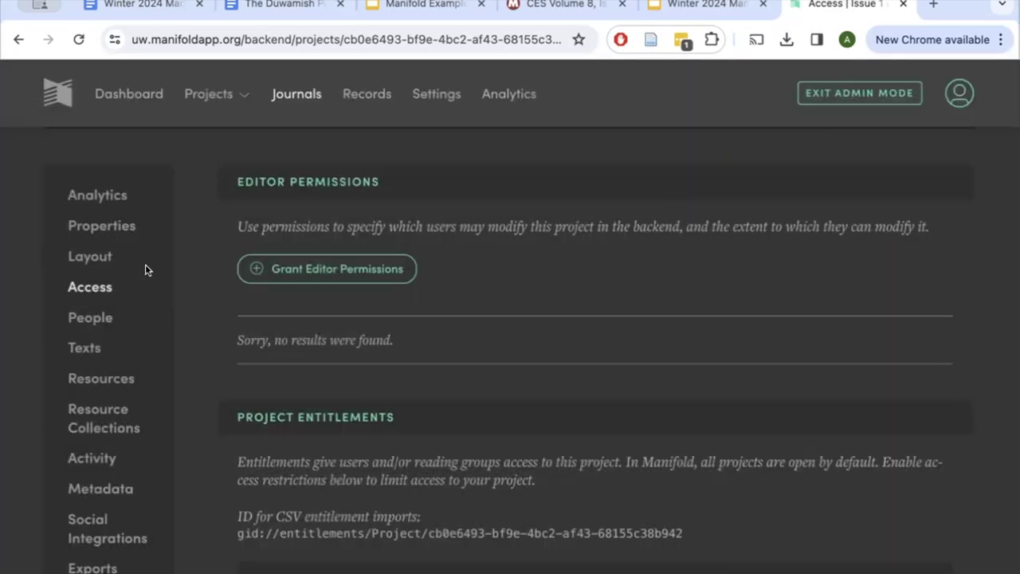
View the issue's people settings and examine the Authors and Contributors fields
click(85, 321)
scroll(142, 309, down, 2)
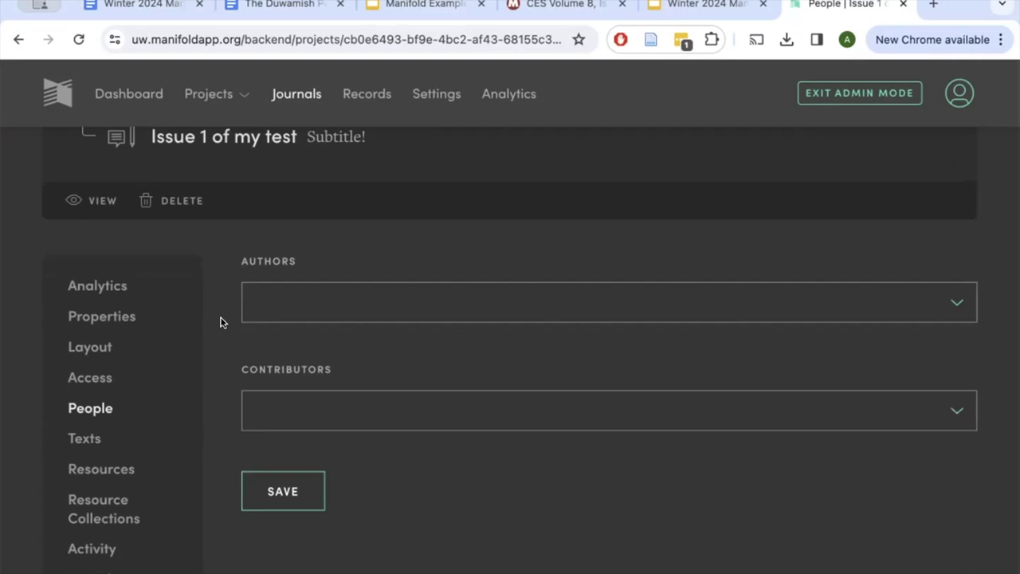
scroll(243, 273, down, 1)
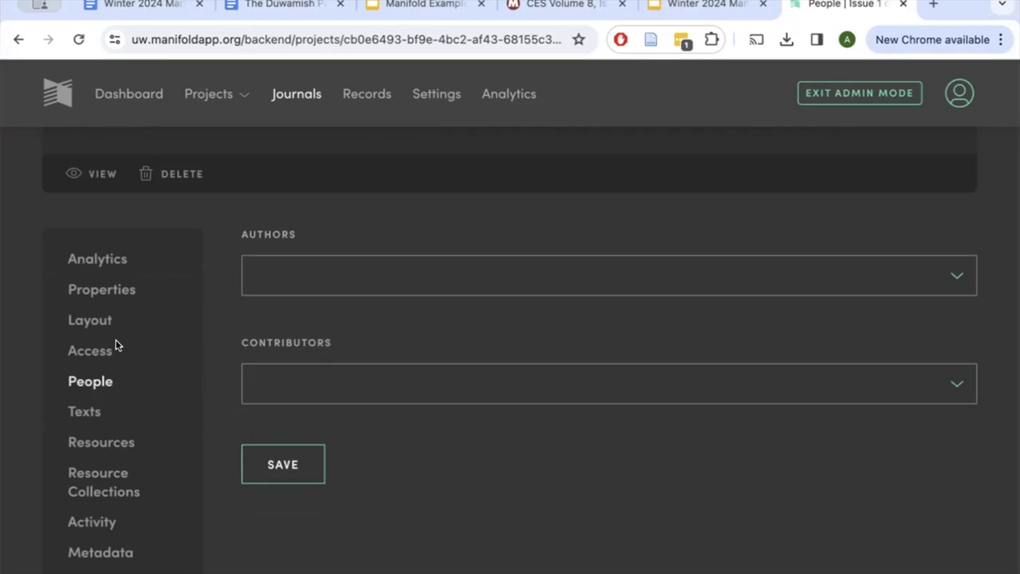
scroll(192, 325, down, 1)
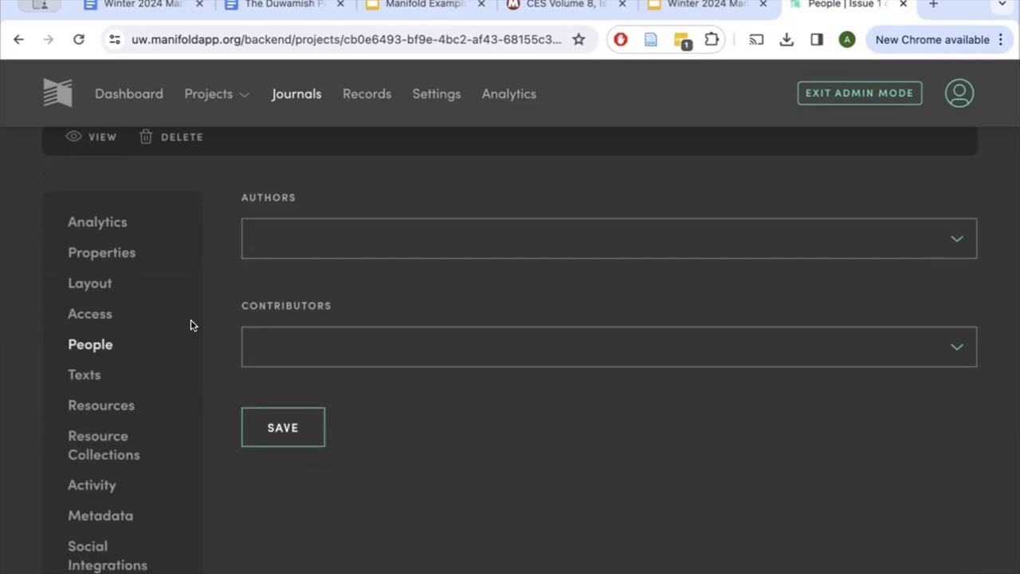
scroll(192, 325, down, 3)
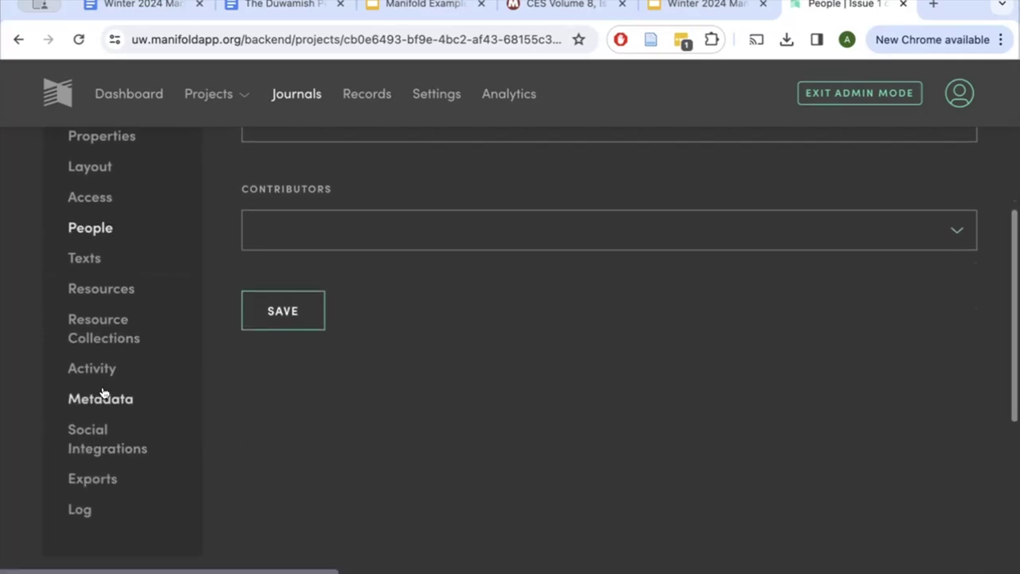
Open the issue's metadata and examine the Copyright, Identity, Publisher and Bibliographic fields
click(100, 399)
scroll(189, 364, down, 3)
scroll(190, 364, down, 3)
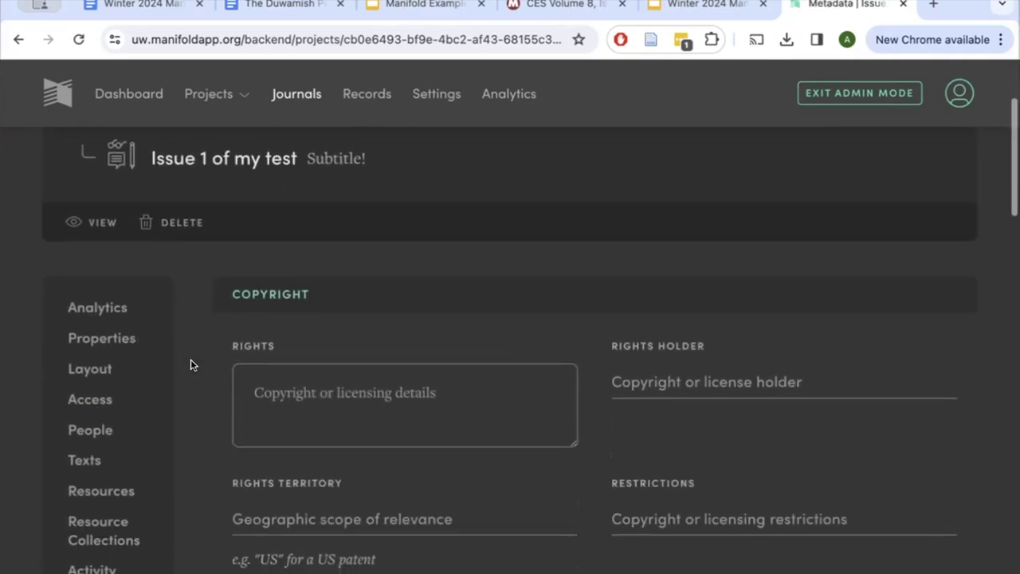
scroll(190, 364, down, 1)
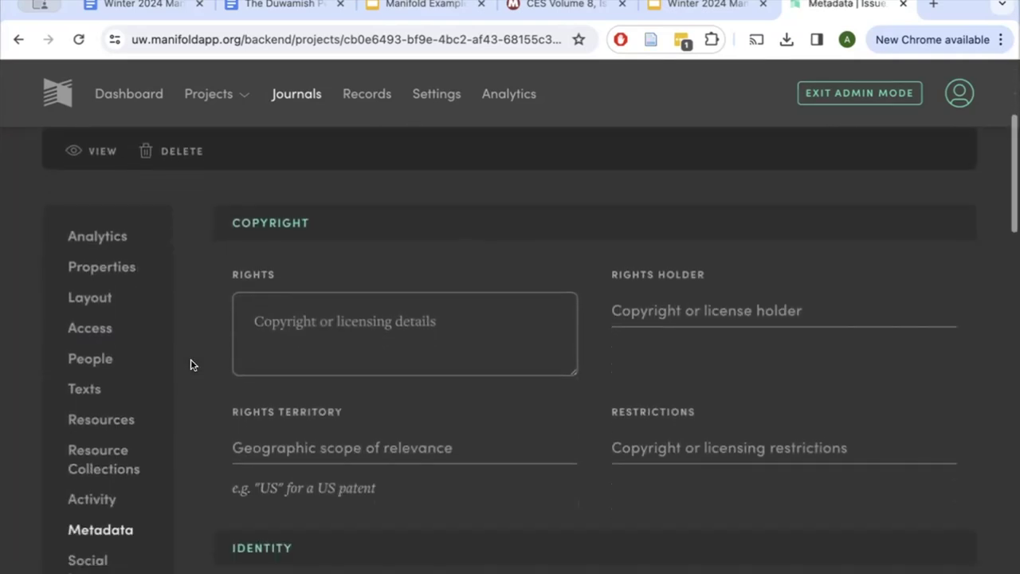
scroll(190, 364, down, 1)
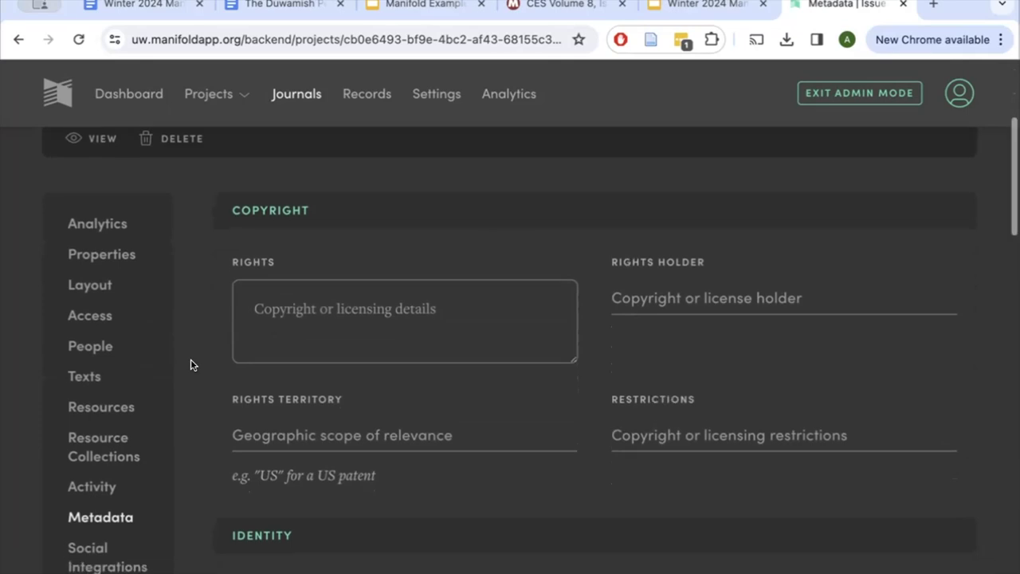
scroll(191, 364, down, 10)
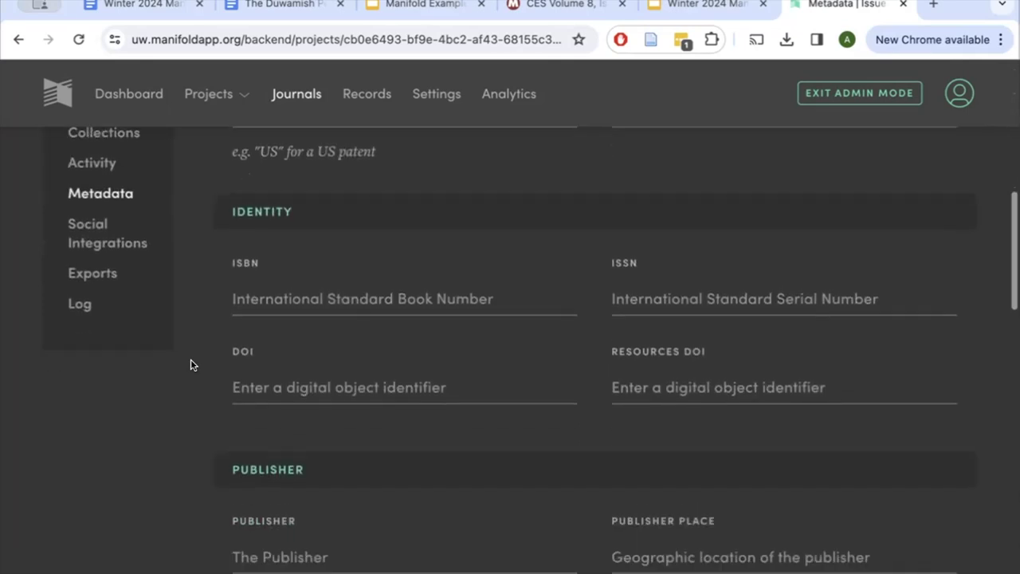
scroll(190, 364, down, 13)
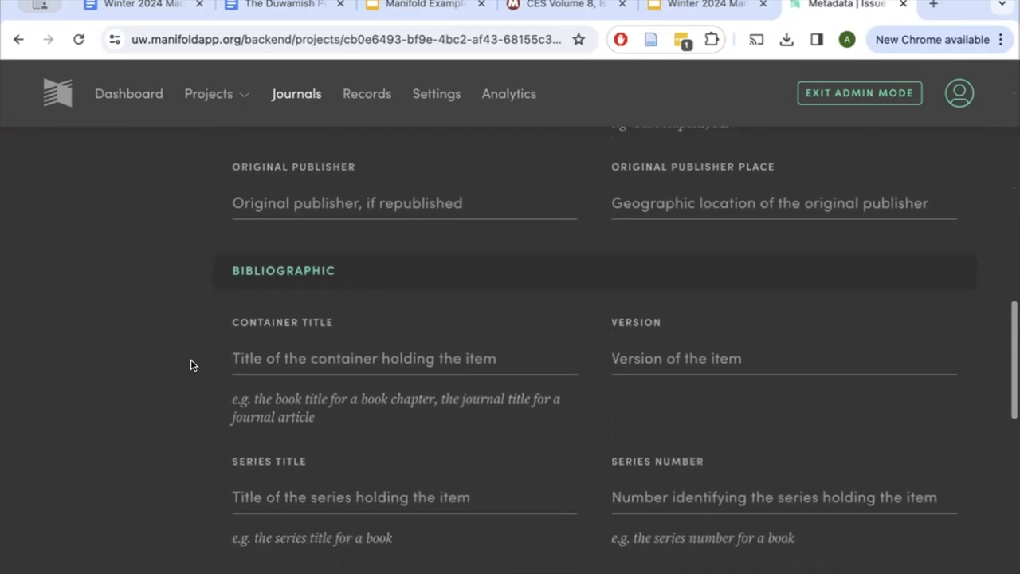
scroll(191, 364, down, 8)
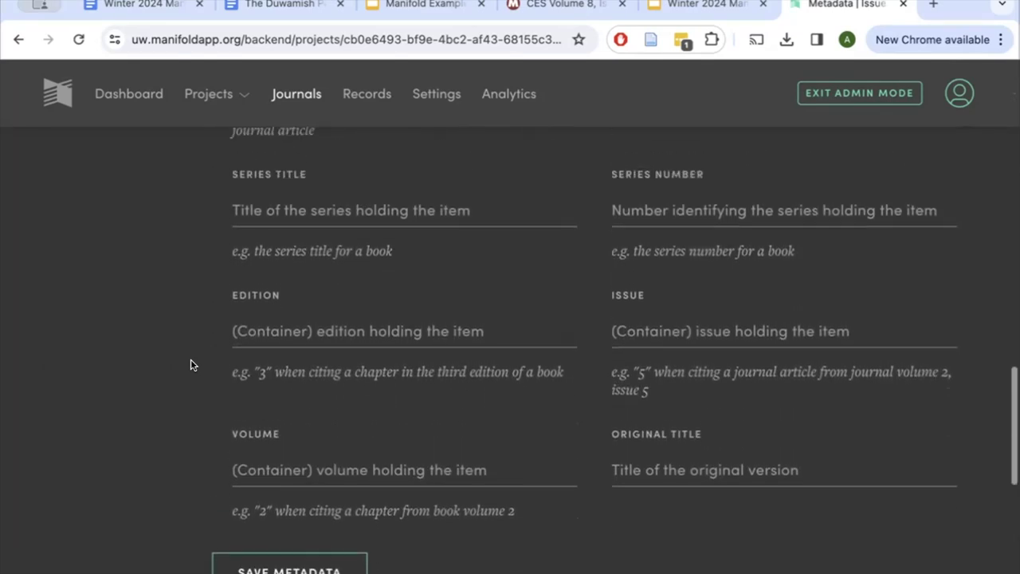
scroll(190, 372, up, 20)
scroll(190, 373, up, 5)
scroll(191, 379, up, 1)
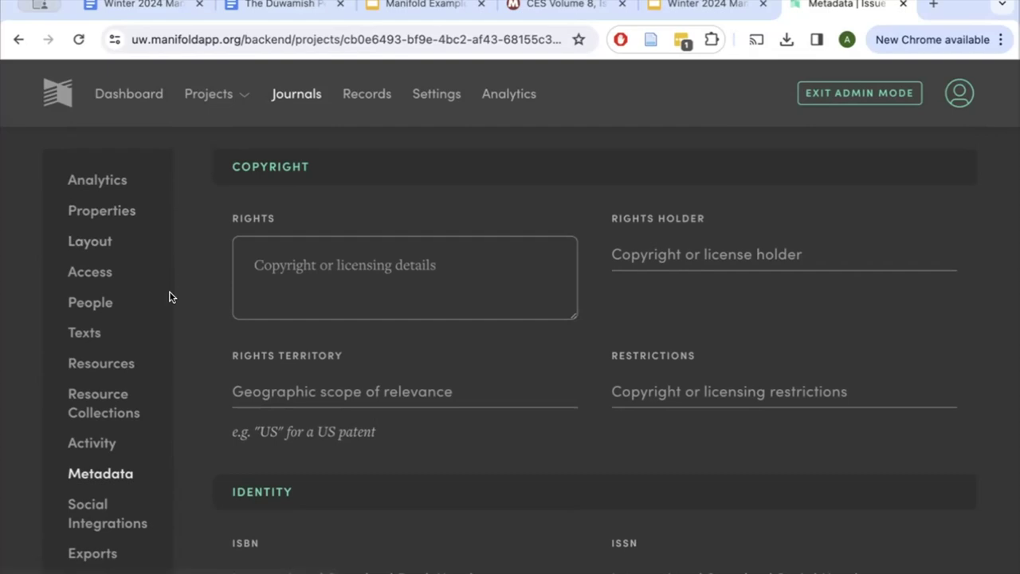
scroll(168, 301, down, 1)
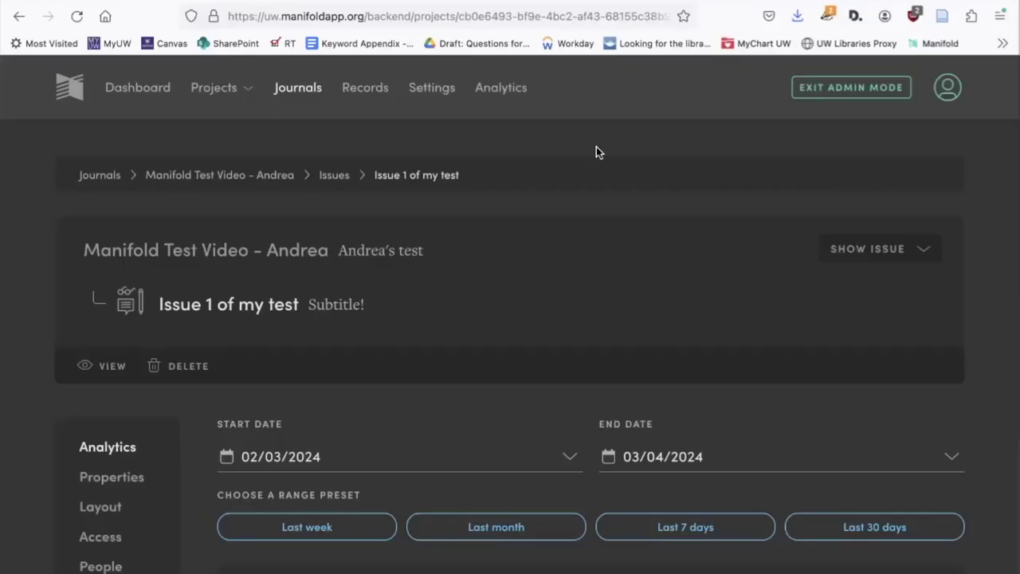
Open the texts section of Issue 1 of my test and find the options for ingesting and creating texts and categories
scroll(596, 152, down, 3)
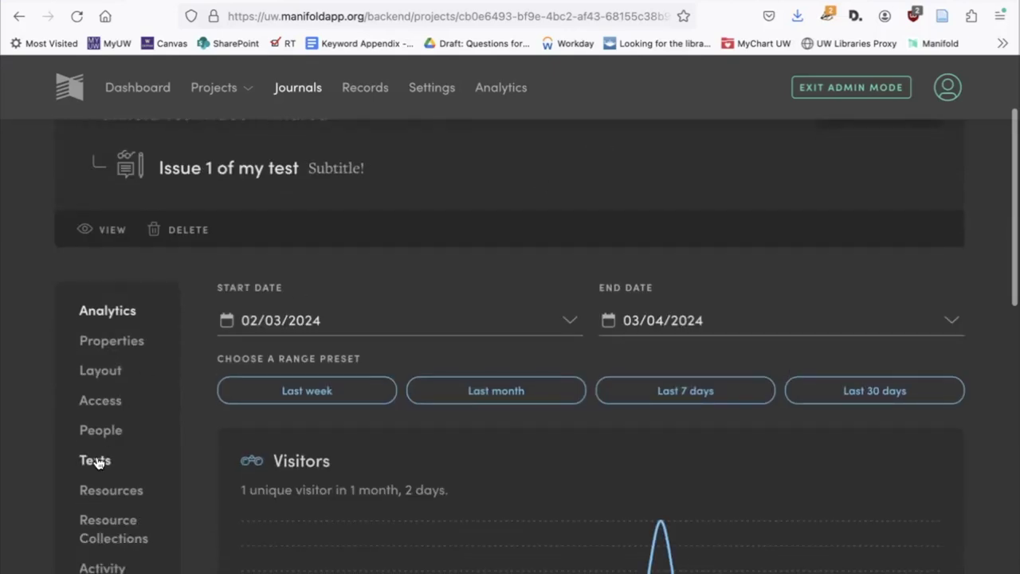
click(95, 460)
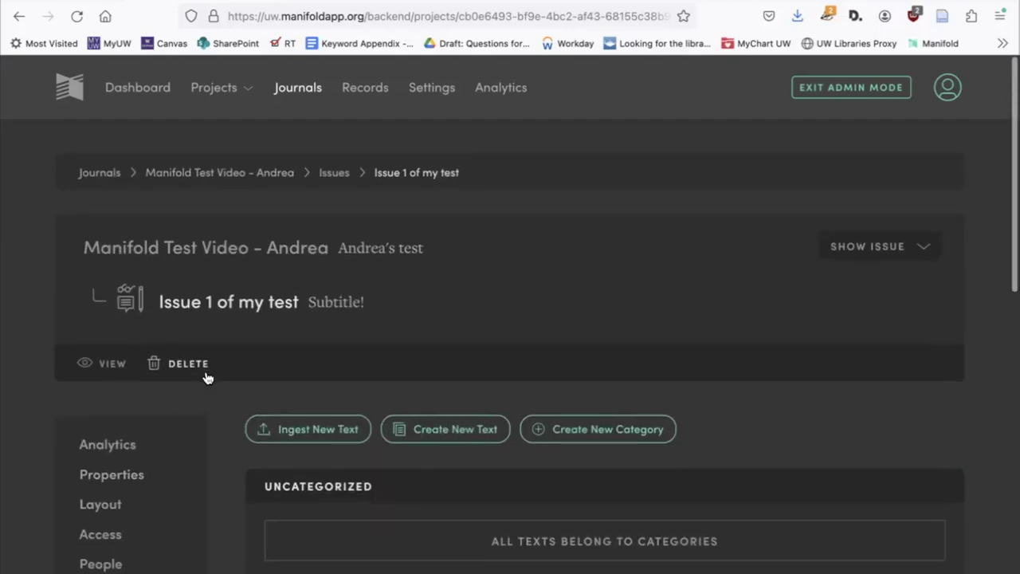
scroll(205, 373, down, 2)
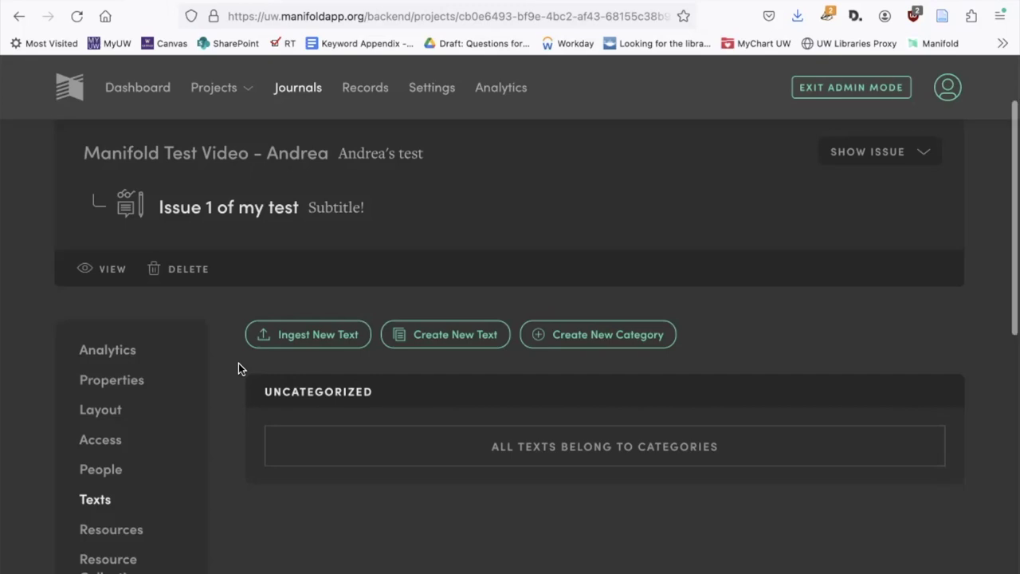
scroll(239, 368, down, 1)
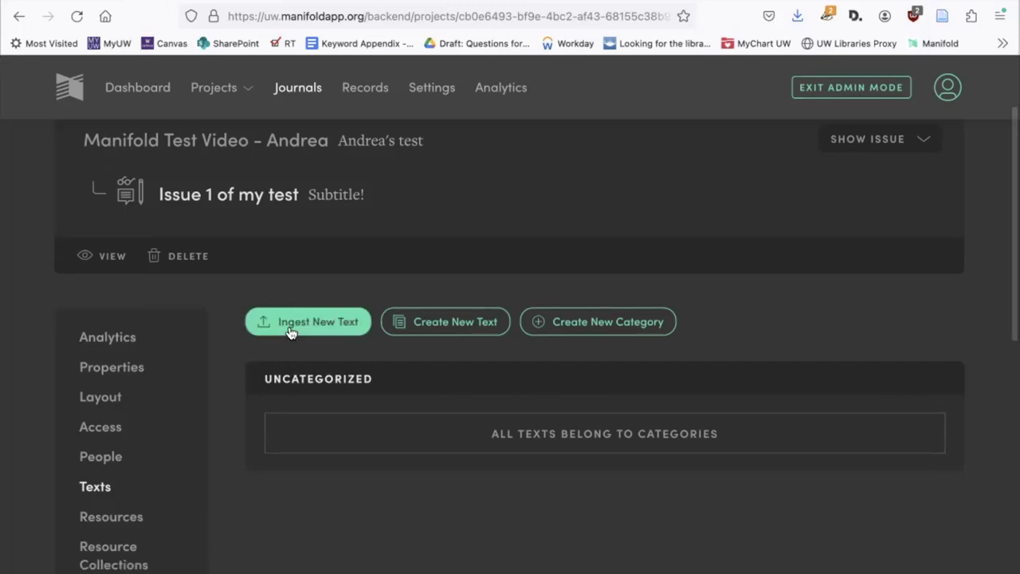
Start ingesting a new text into the issue and examine the file upload and URL upload options
click(290, 332)
scroll(664, 263, up, 5)
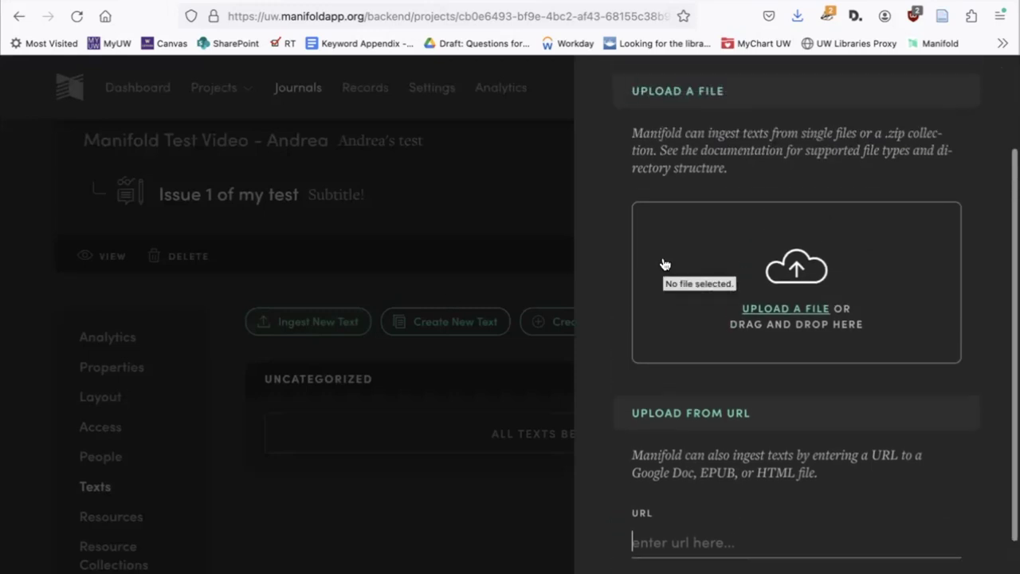
scroll(661, 257, down, 1)
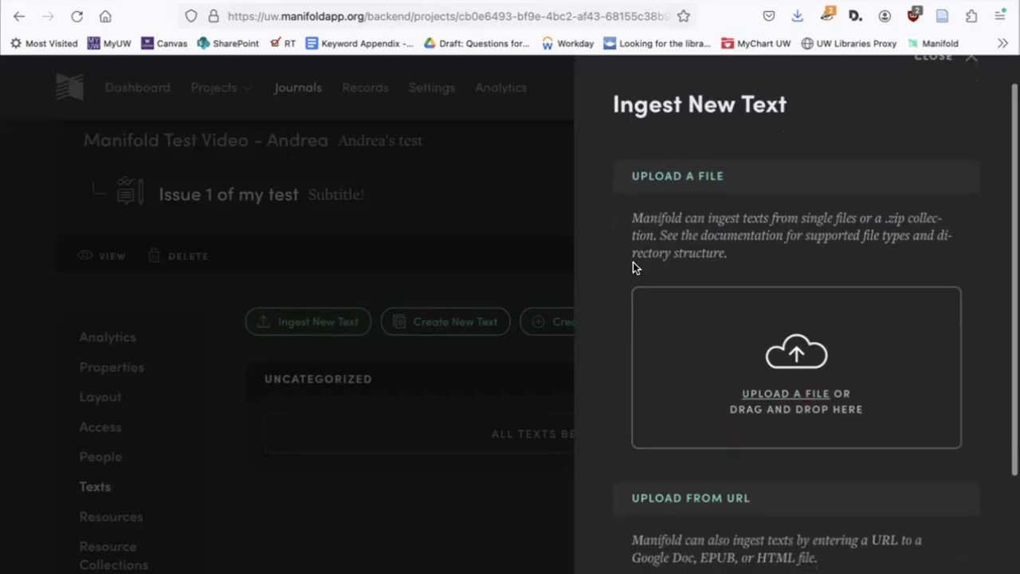
scroll(637, 156, down, 1)
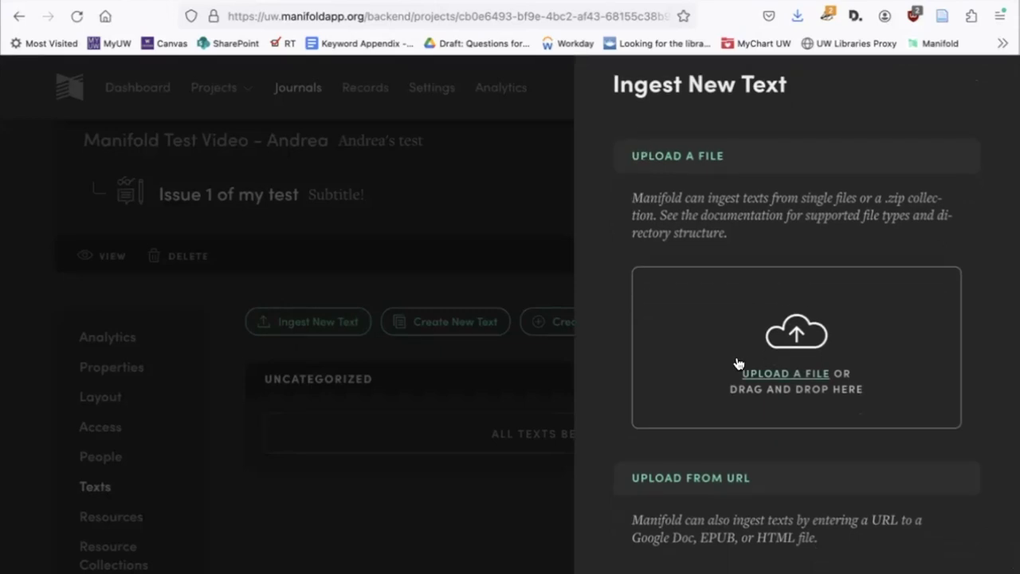
scroll(736, 360, down, 6)
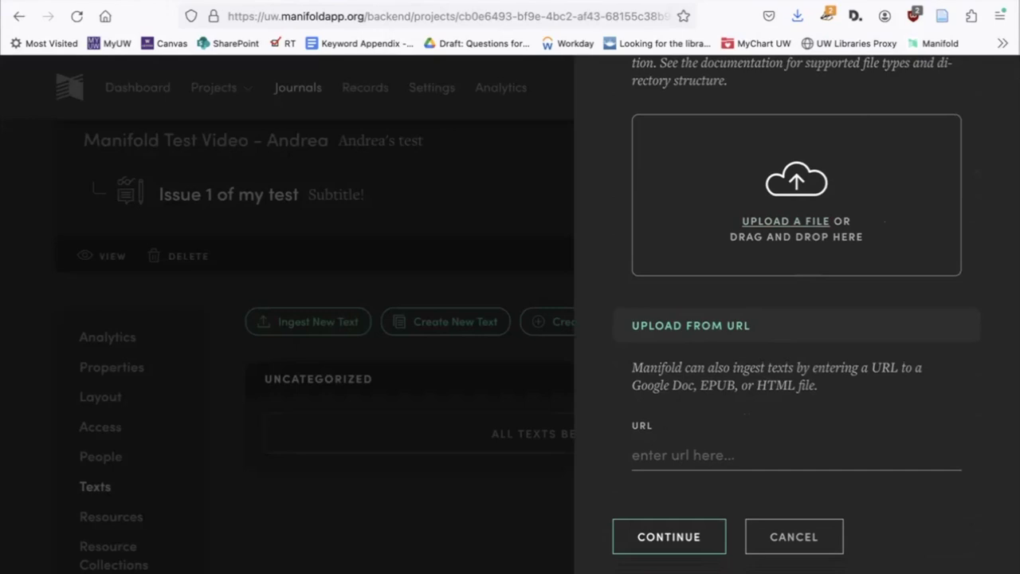
Switch to The Duwamish People document in Google Docs and check the styles of its title, Introduction heading and body text
key(ctrl+Tab)
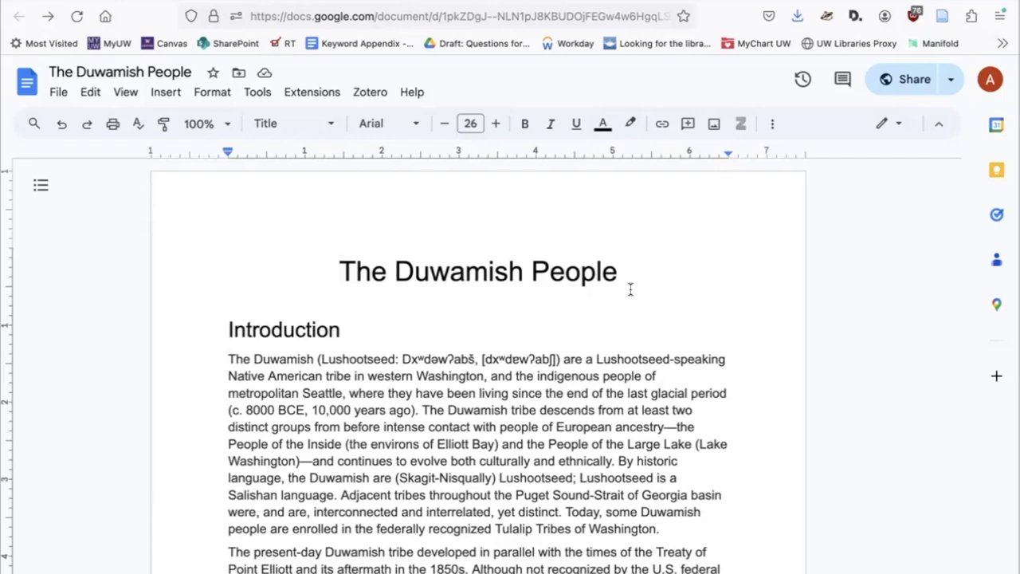
click(392, 271)
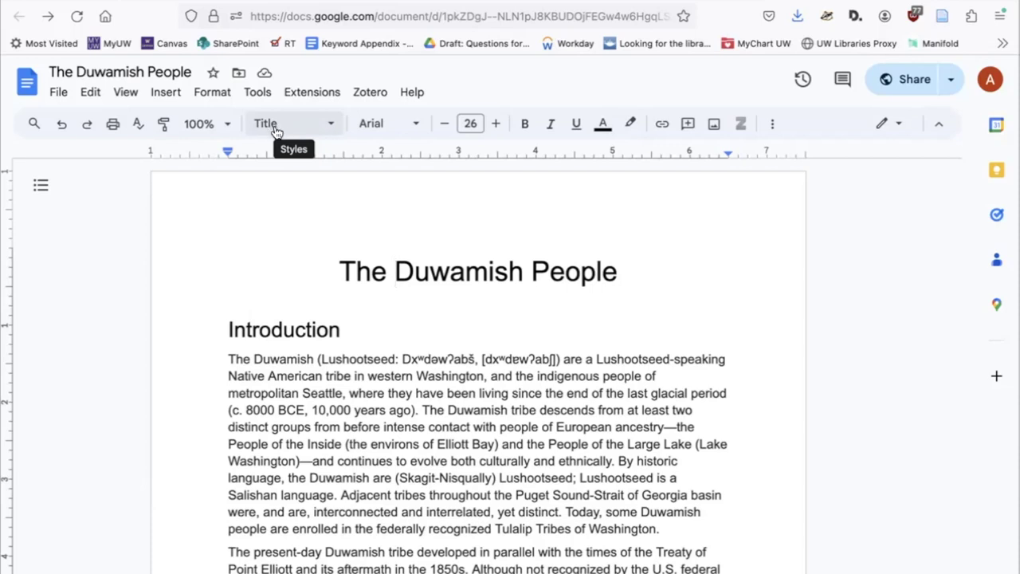
click(296, 329)
click(319, 393)
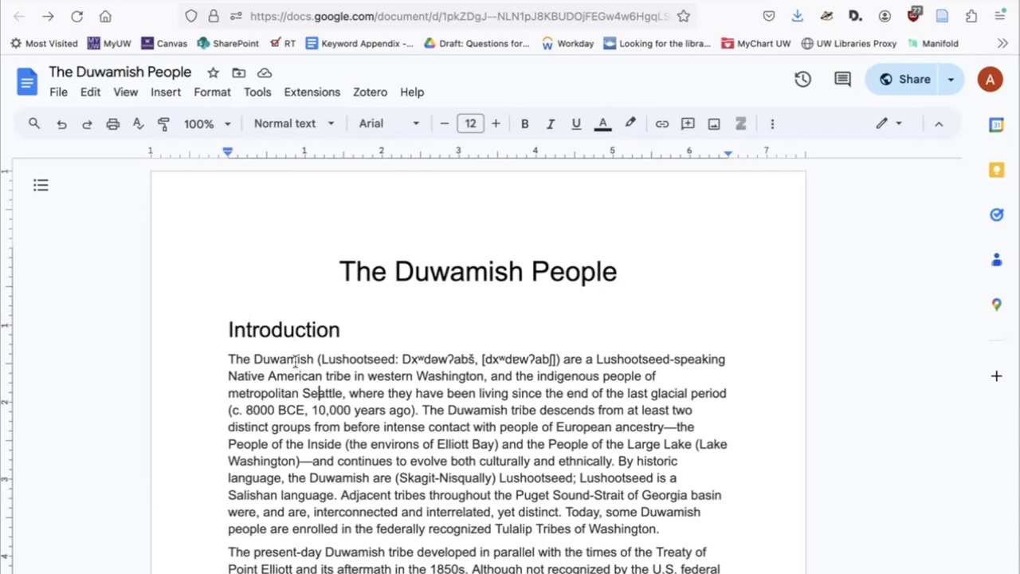
click(372, 271)
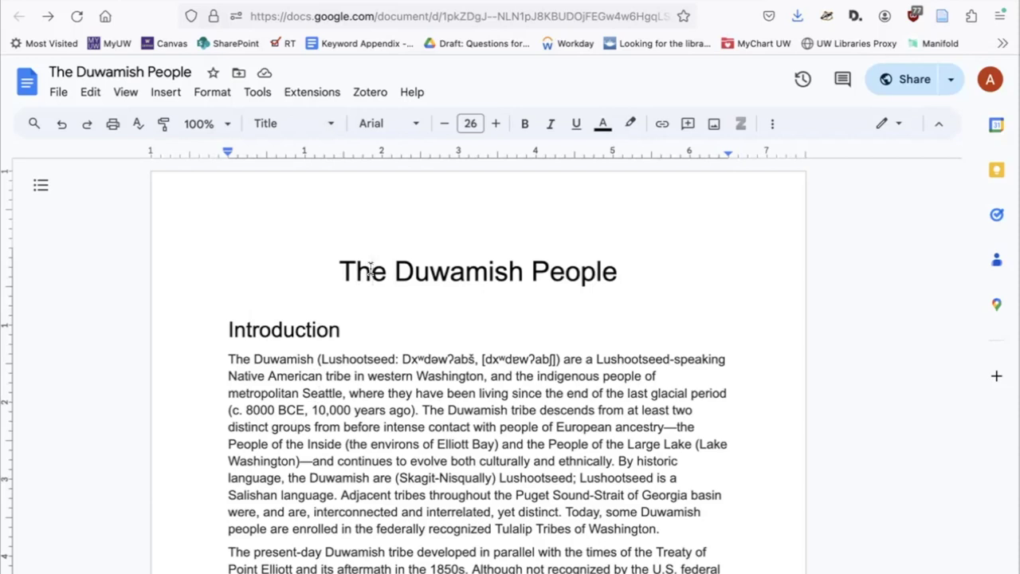
Apply the Heading 1 style to the document's title, The Duwamish People
click(136, 72)
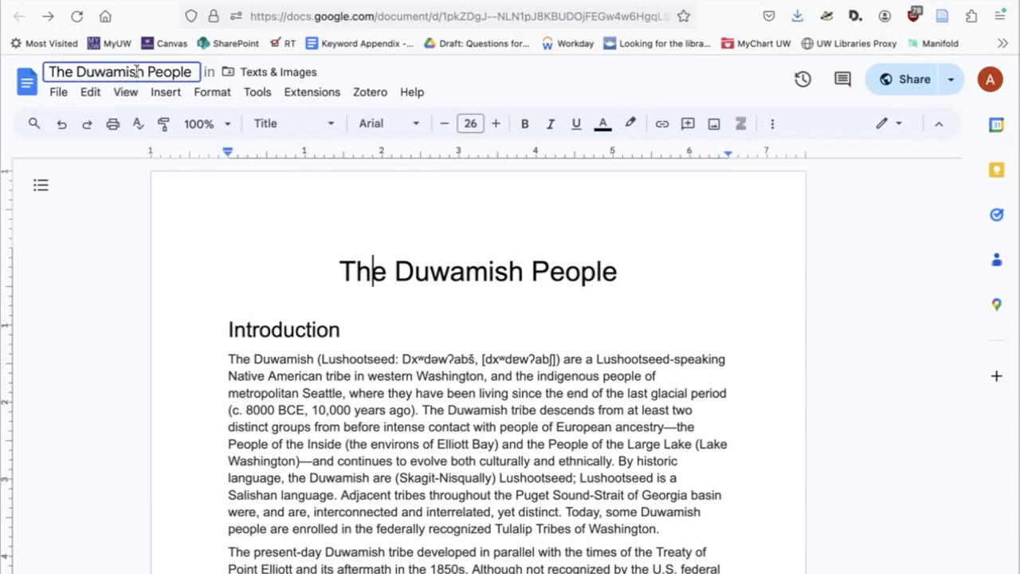
click(387, 273)
drag(339, 273, 602, 272)
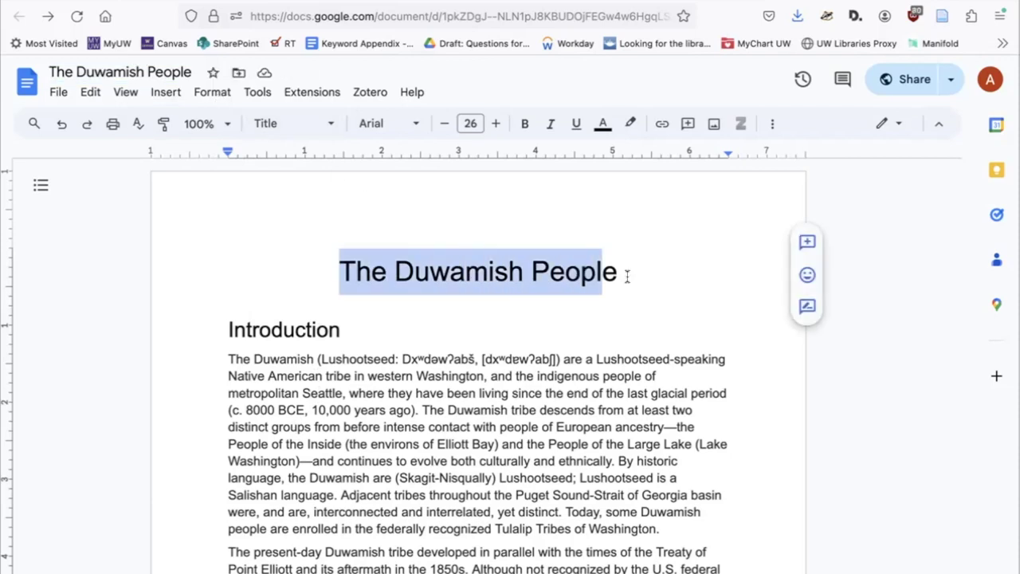
click(335, 124)
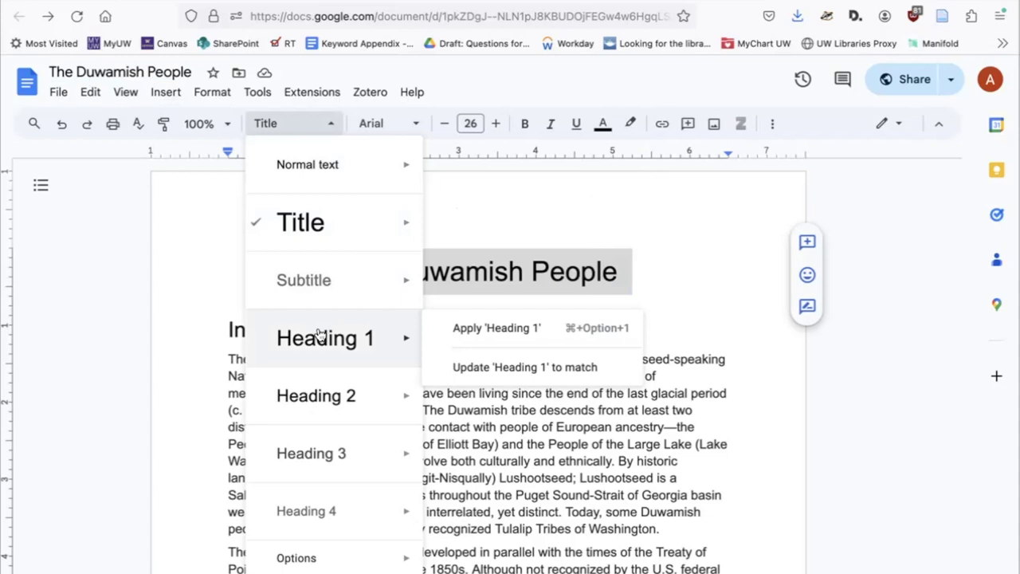
click(318, 335)
Apply the Heading 2 style to the Introduction heading and check the style of the paragraph below it
drag(341, 322, 216, 322)
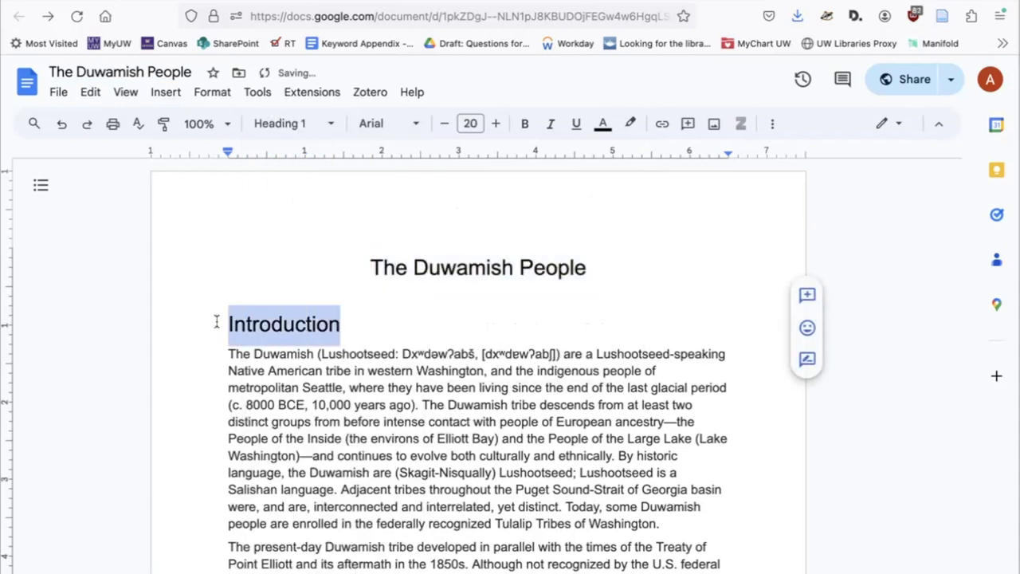
click(279, 124)
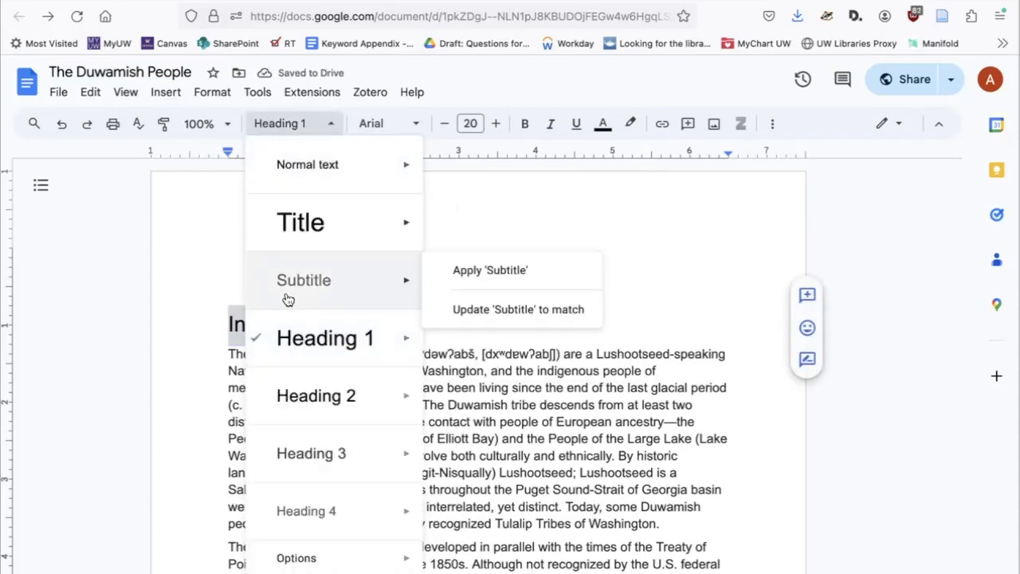
click(284, 391)
drag(228, 348, 392, 420)
click(467, 417)
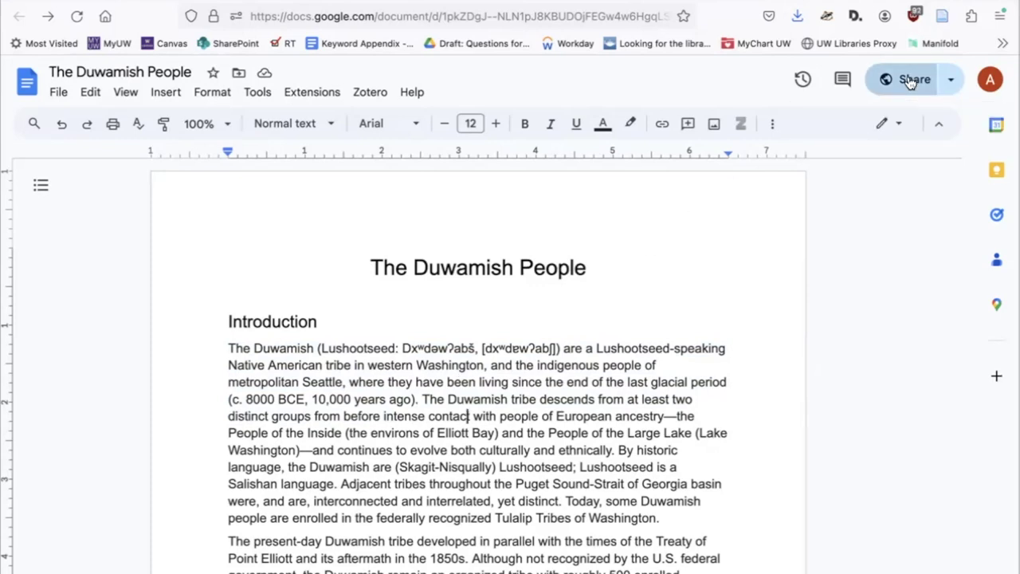
Check the document's general access in its sharing settings and copy the sharing link
click(908, 79)
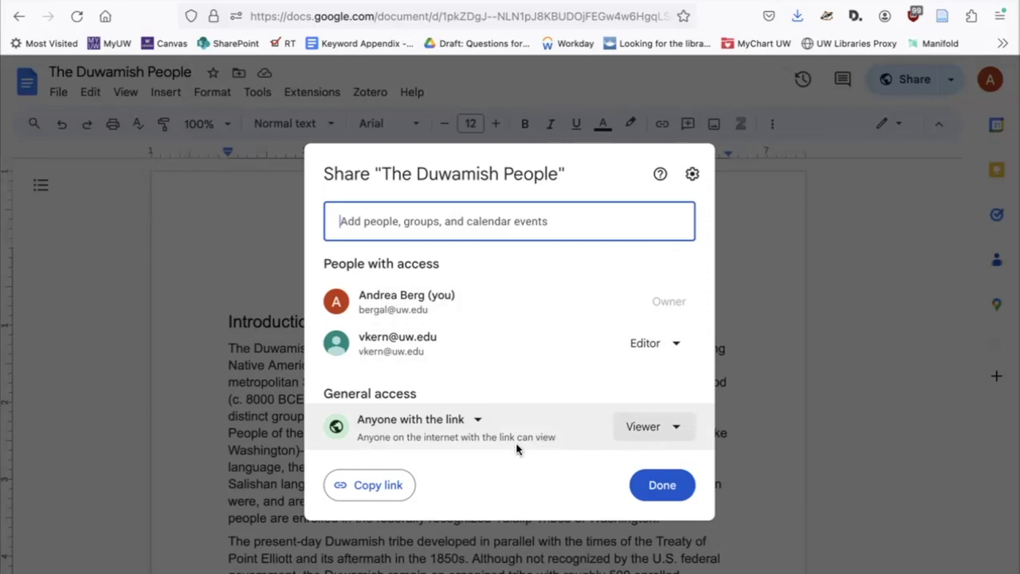
click(394, 487)
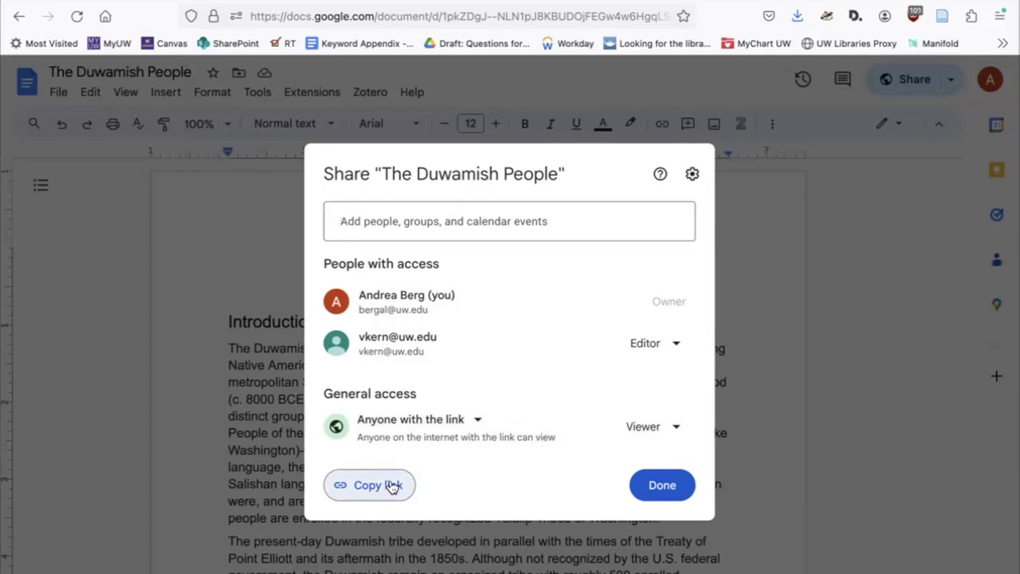
click(639, 490)
Switch to Manifold and ingest the document into Issue 1 of my test from the copied Google Docs URL
key(ctrl+Tab)
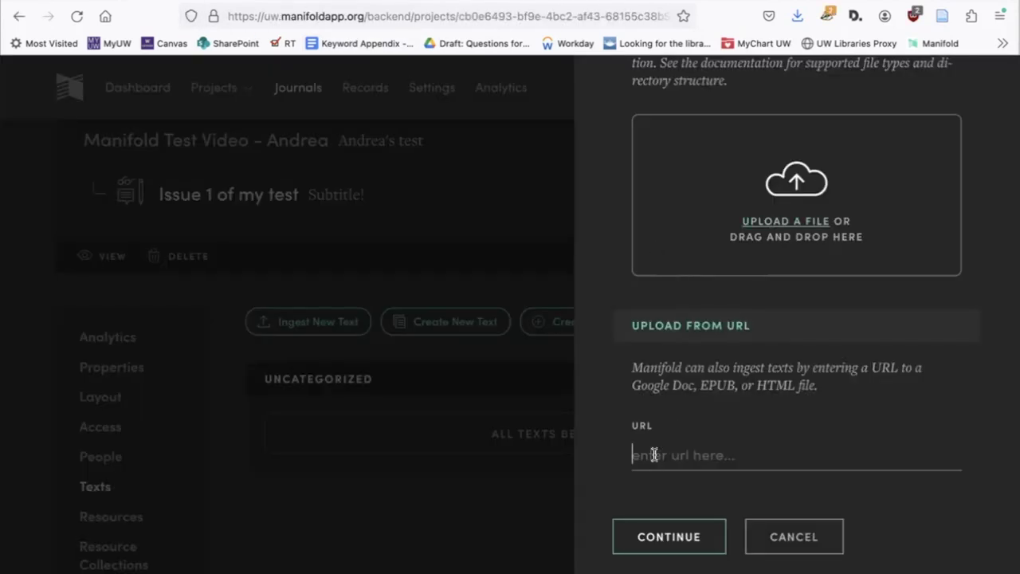
key(ctrl+v)
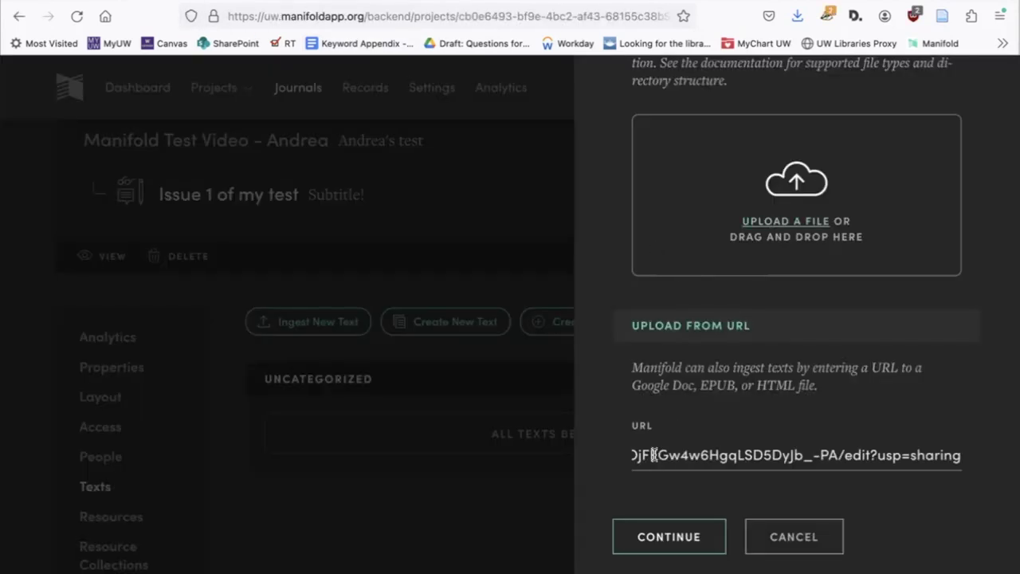
click(655, 535)
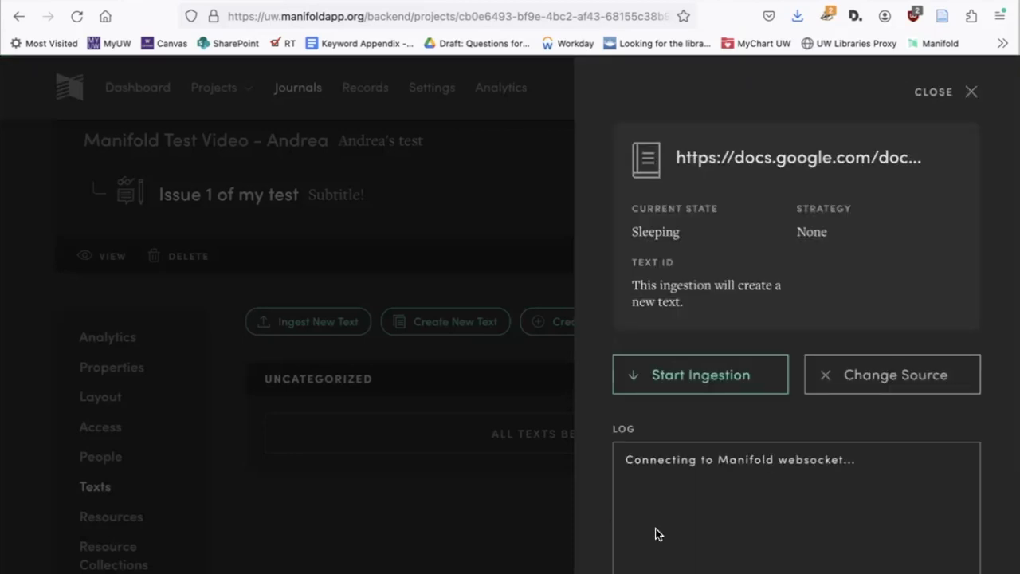
click(705, 379)
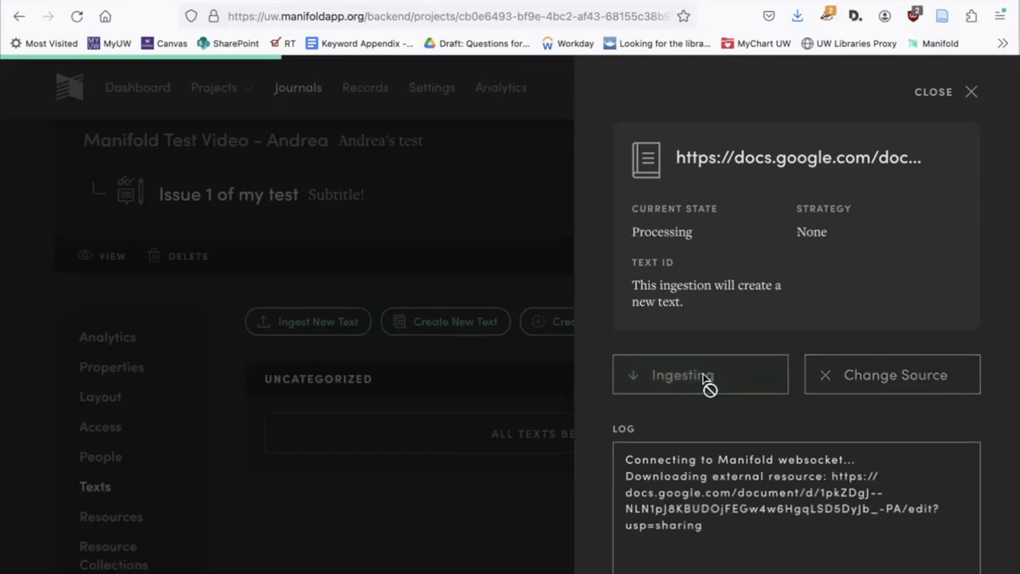
scroll(703, 374, down, 2)
scroll(703, 378, down, 2)
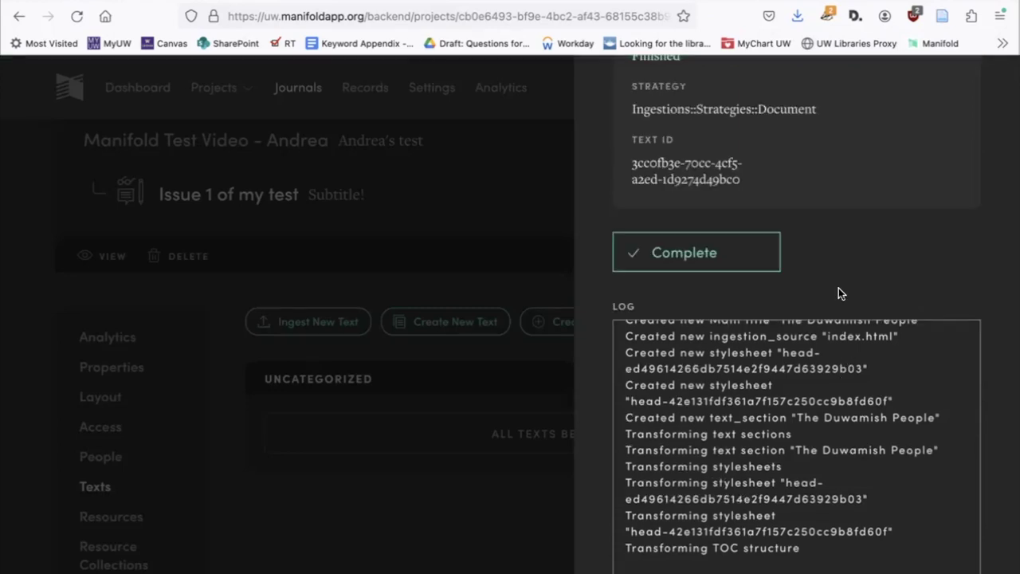
click(678, 261)
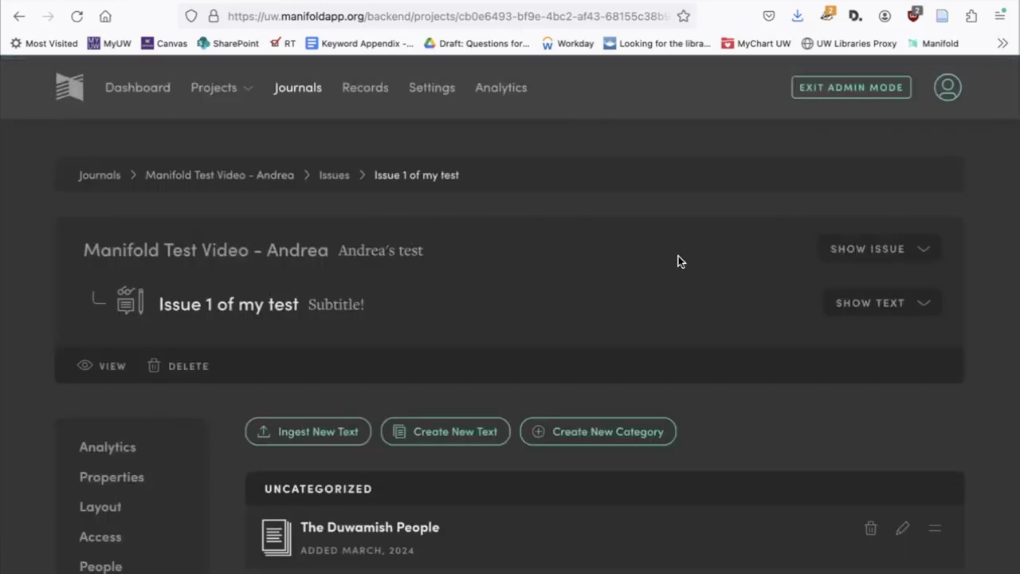
Create a new text category named Front Matter in the issue
scroll(676, 260, down, 3)
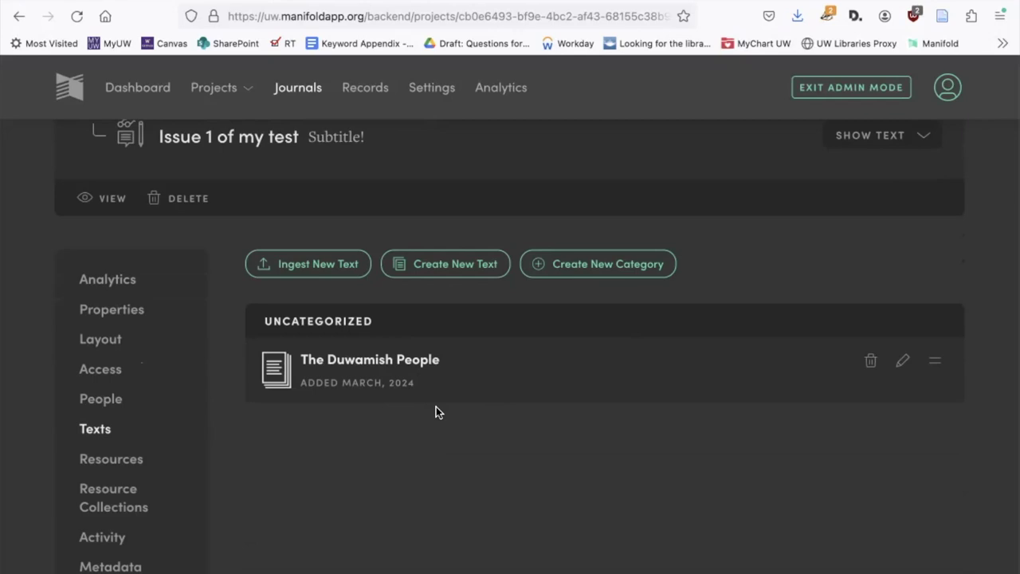
click(573, 271)
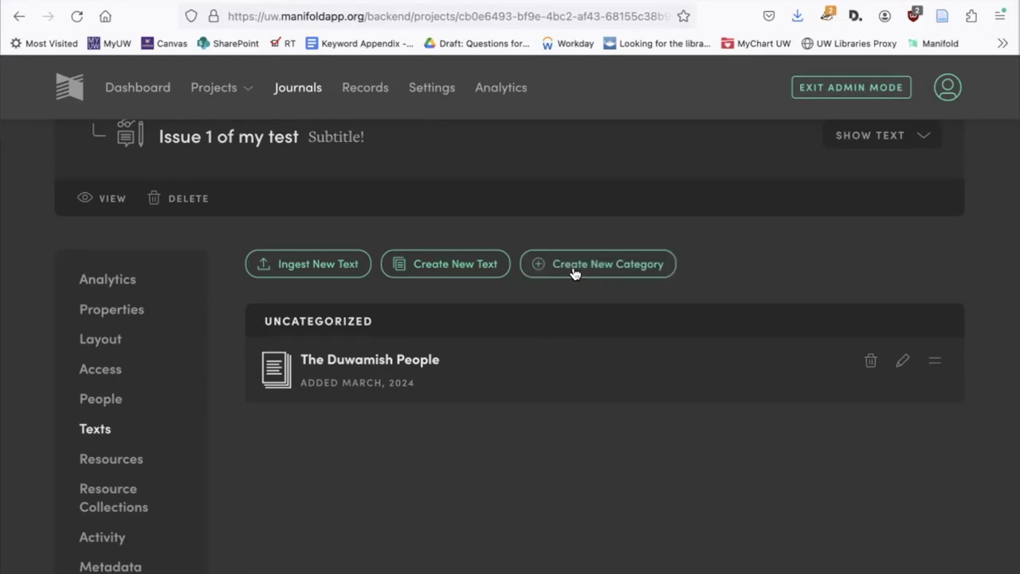
text(Front Matter)
key(Return)
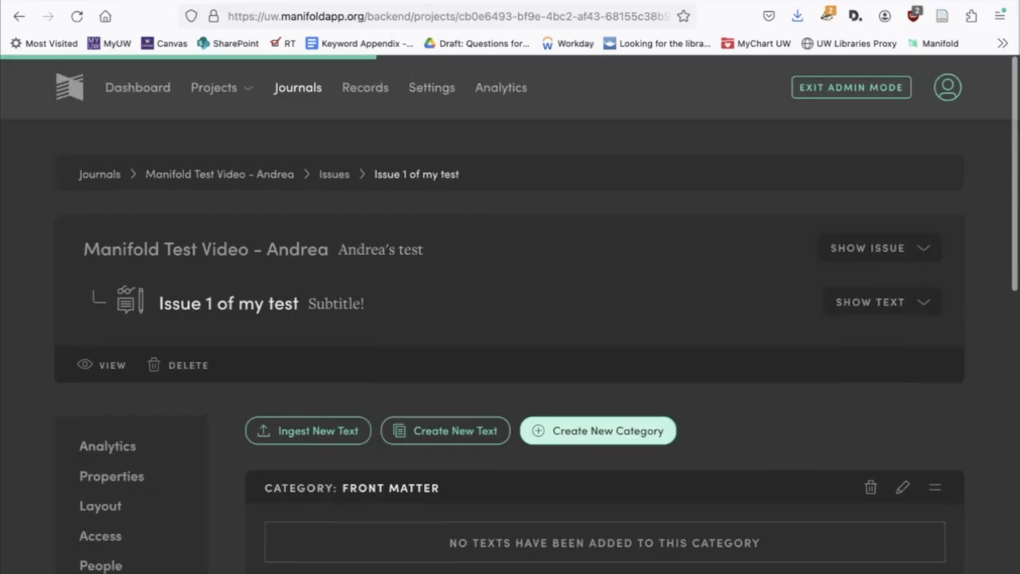
Move The Duwamish People text from Uncategorized into the Front Matter category
scroll(536, 314, down, 4)
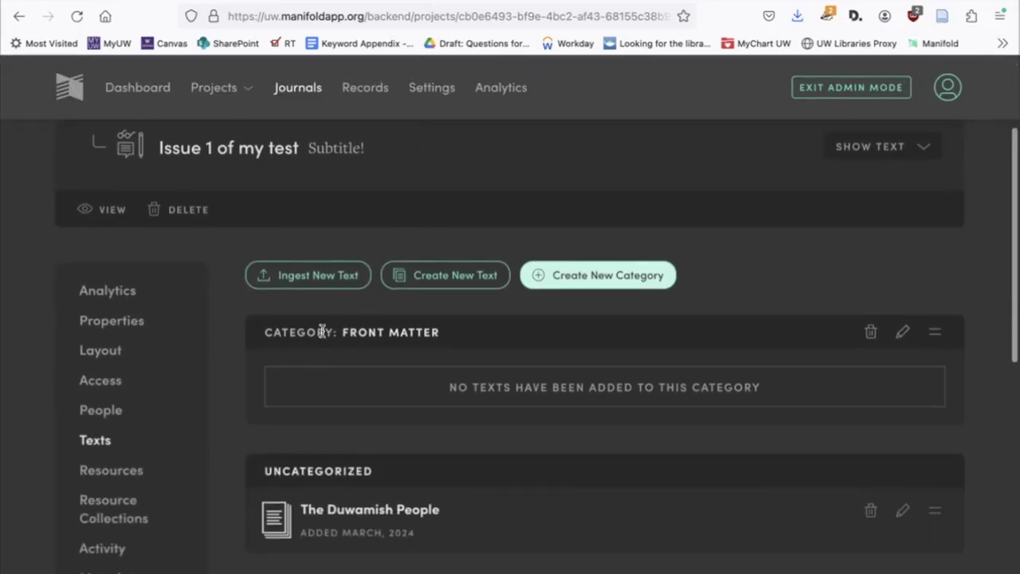
scroll(384, 316, down, 1)
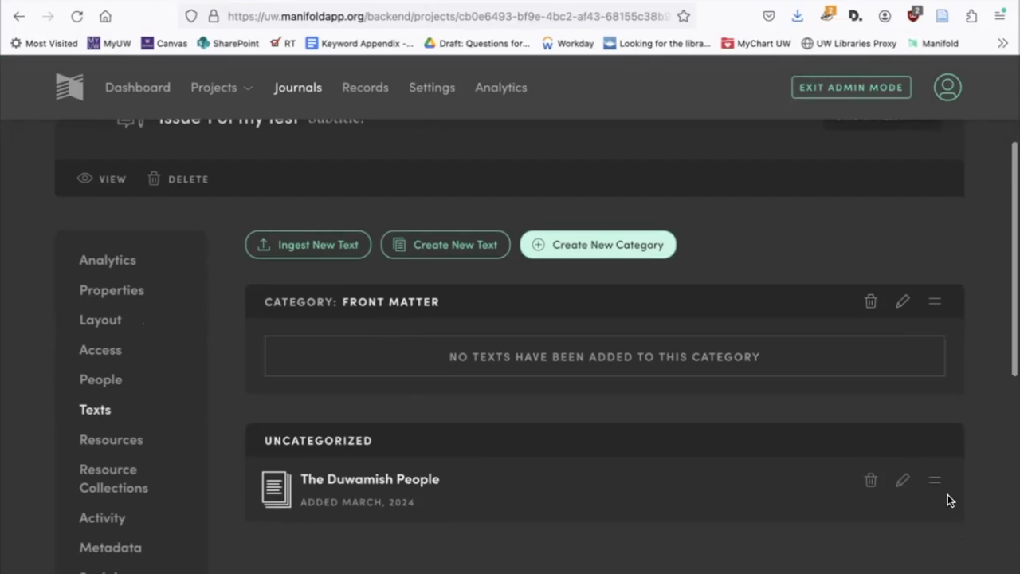
drag(936, 480, 927, 358)
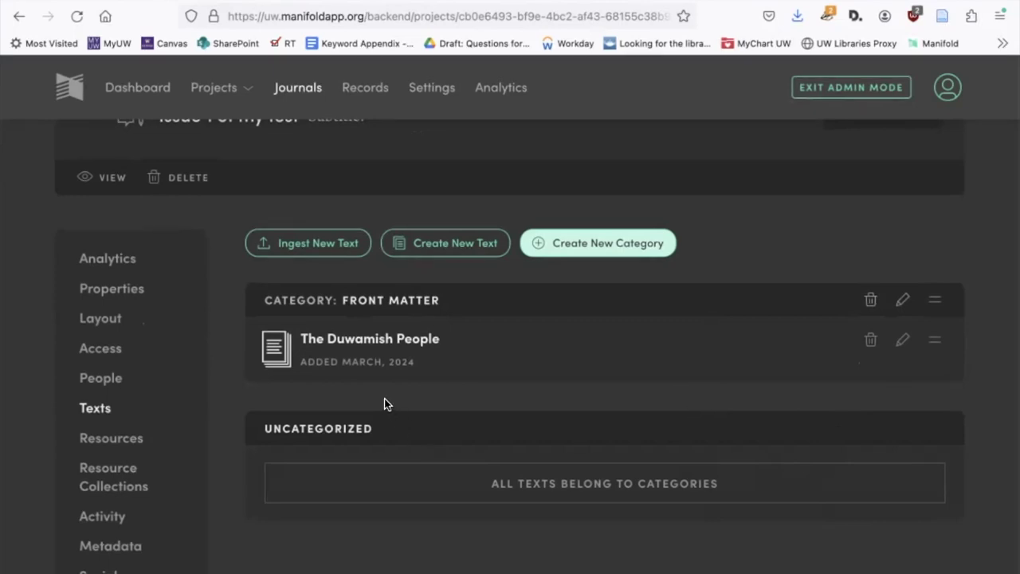
Open The Duwamish People text's settings and examine its analytics, available sections and properties
click(399, 340)
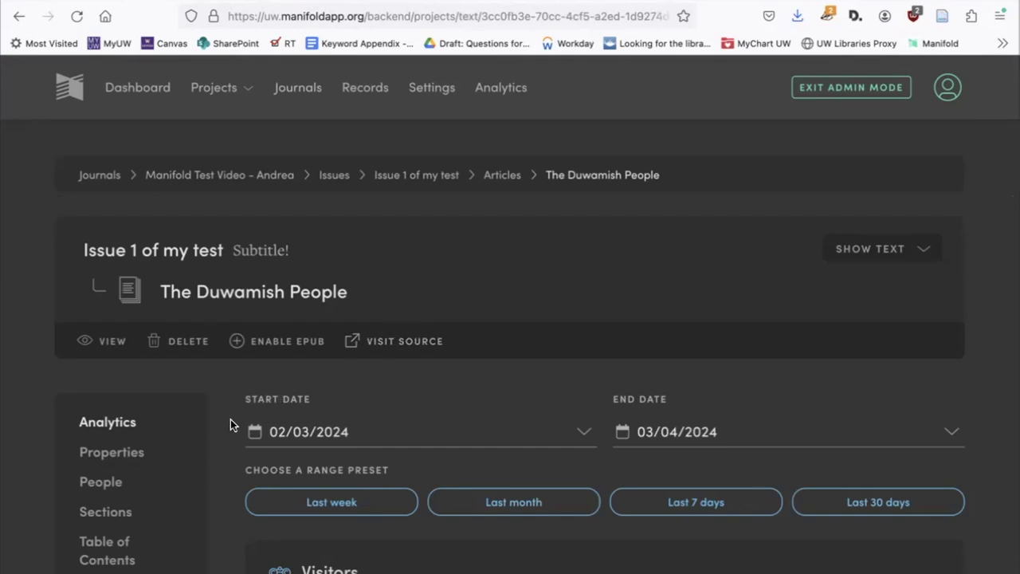
scroll(230, 423, down, 1)
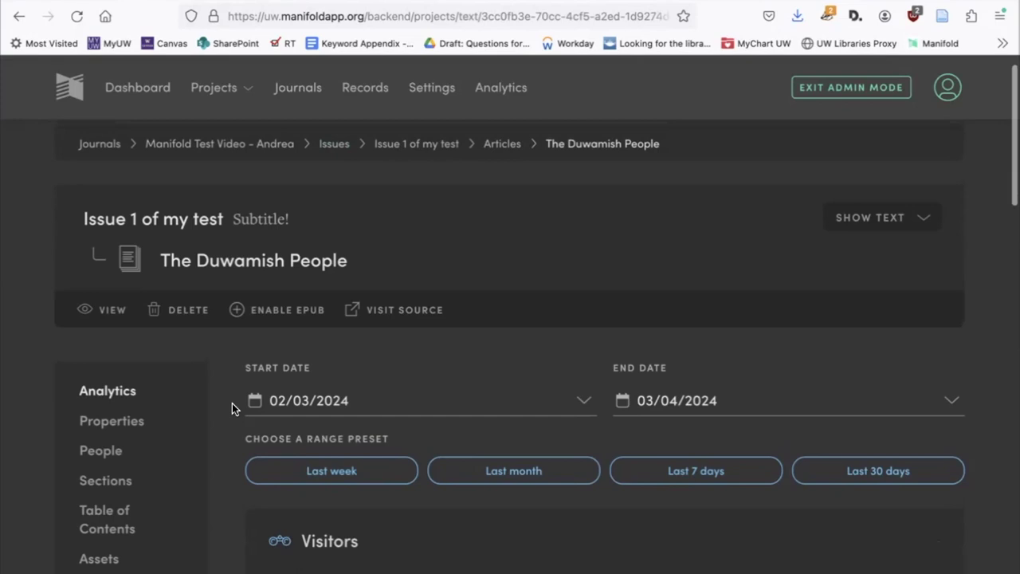
scroll(231, 402, down, 4)
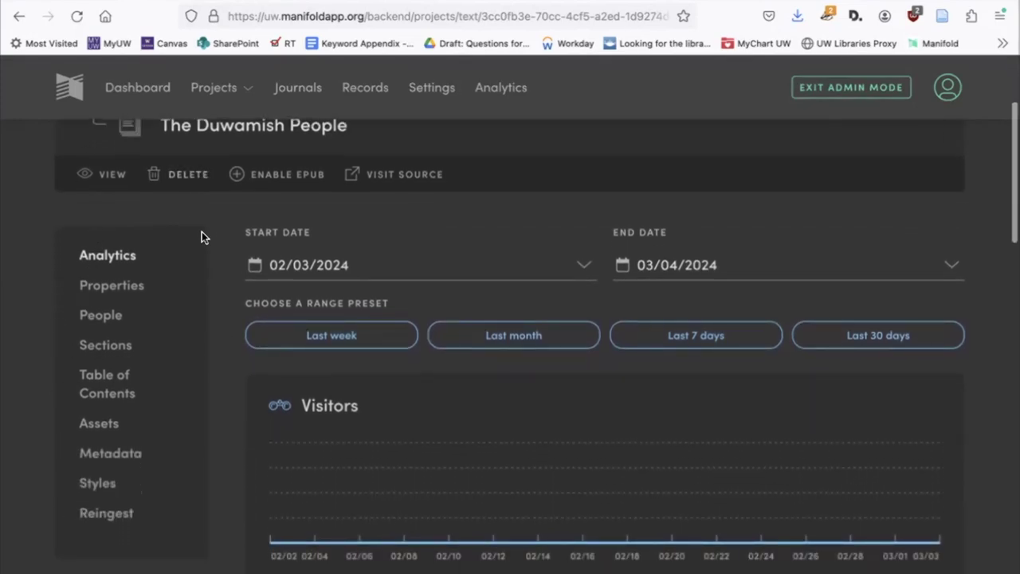
click(137, 287)
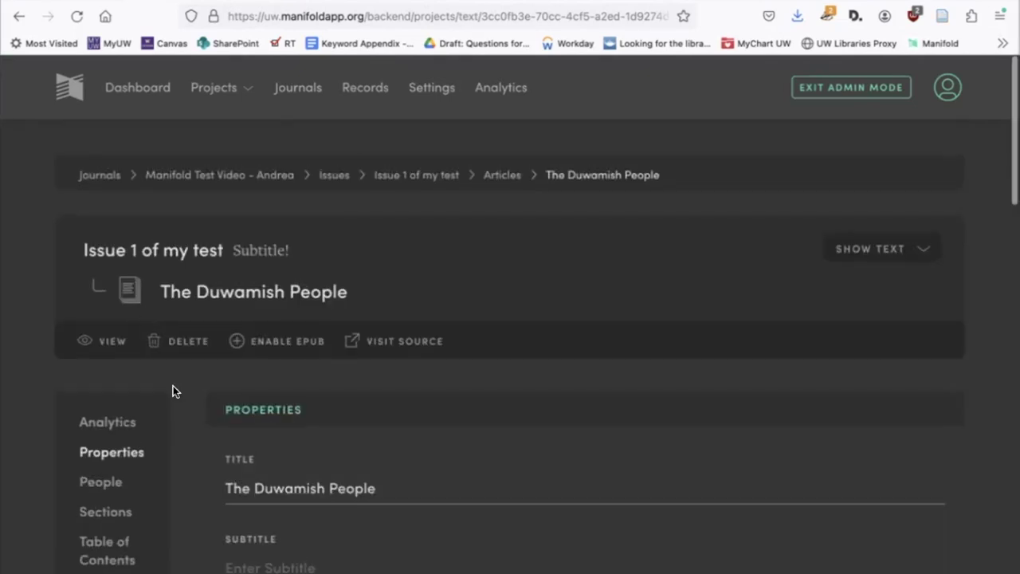
scroll(176, 393, down, 1)
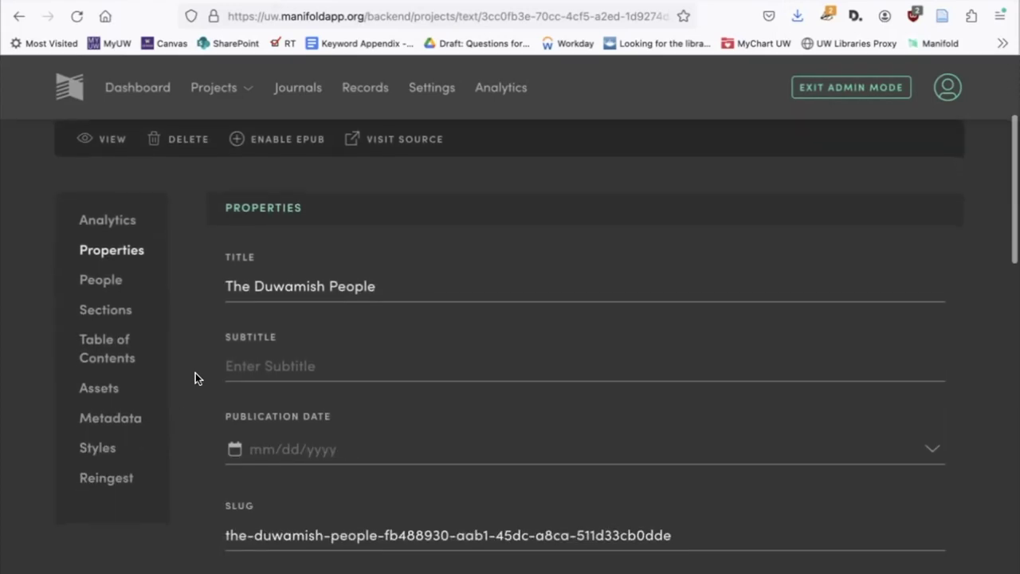
scroll(296, 284, up, 2)
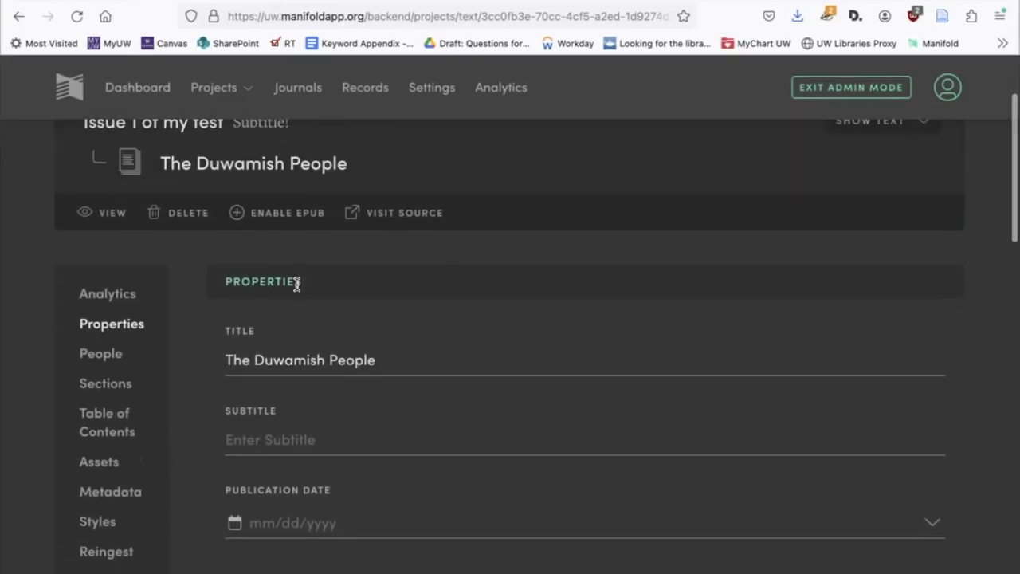
View The Duwamish People in the reader and examine how its headings, paragraphs and the Chief Seattle image are rendered
click(101, 231)
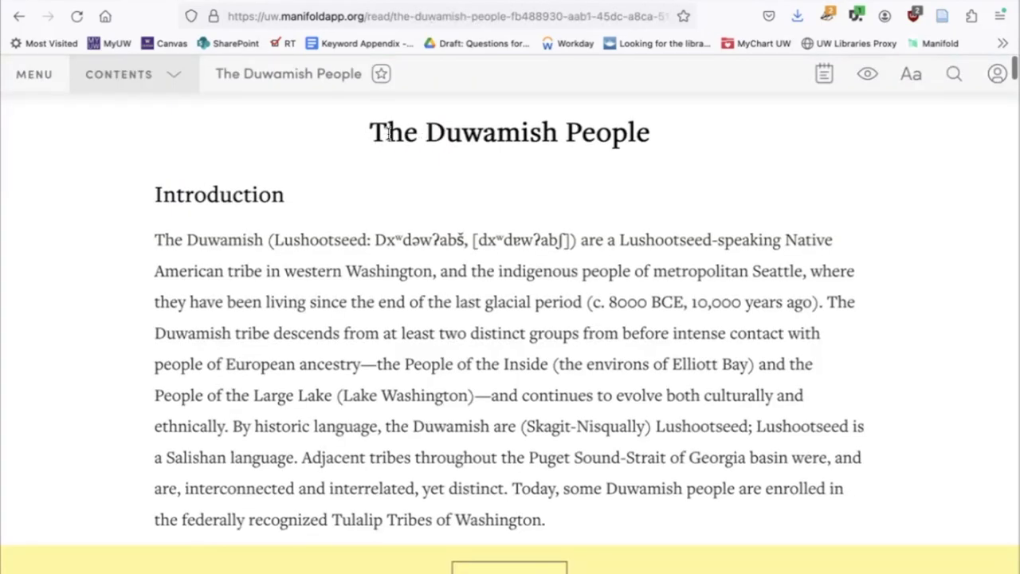
scroll(243, 257, down, 10)
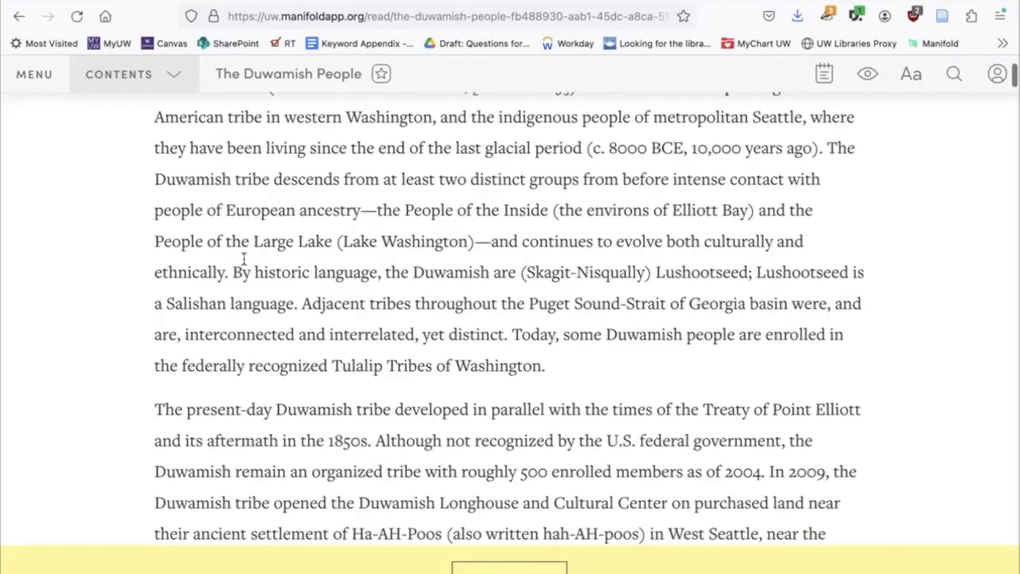
scroll(244, 257, down, 20)
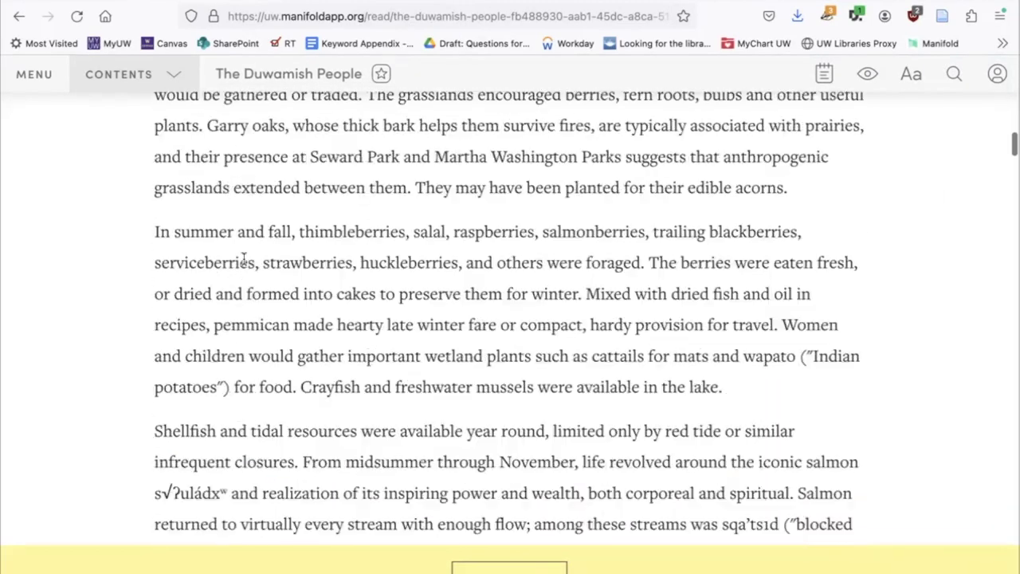
scroll(243, 257, down, 20)
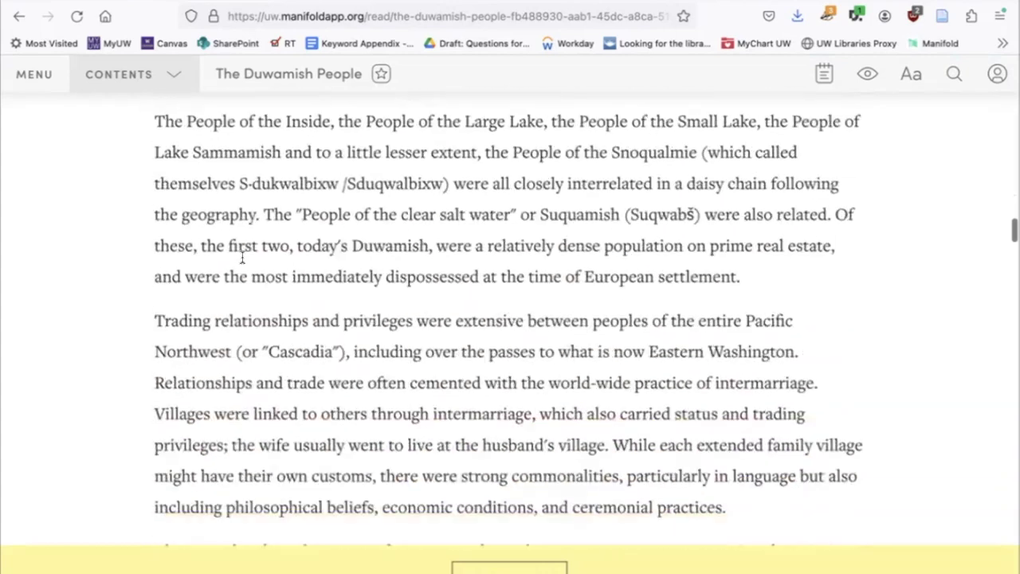
scroll(244, 259, down, 10)
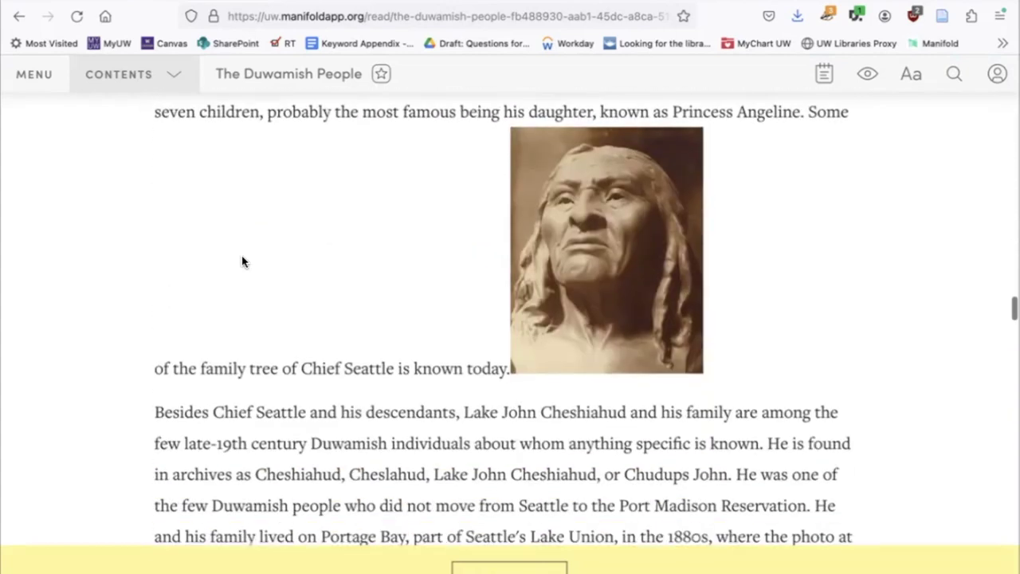
scroll(244, 261, up, 3)
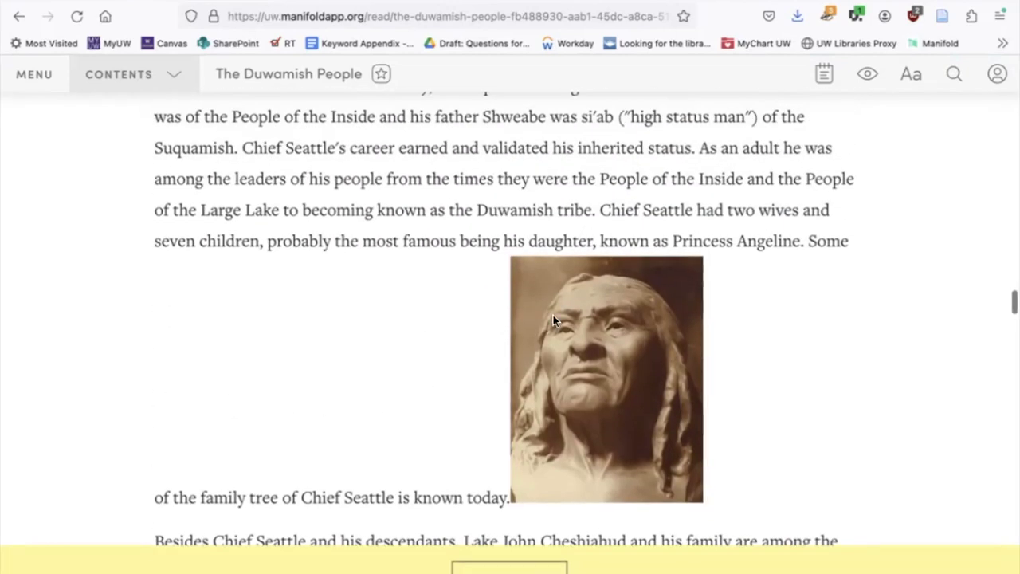
scroll(508, 341, down, 1)
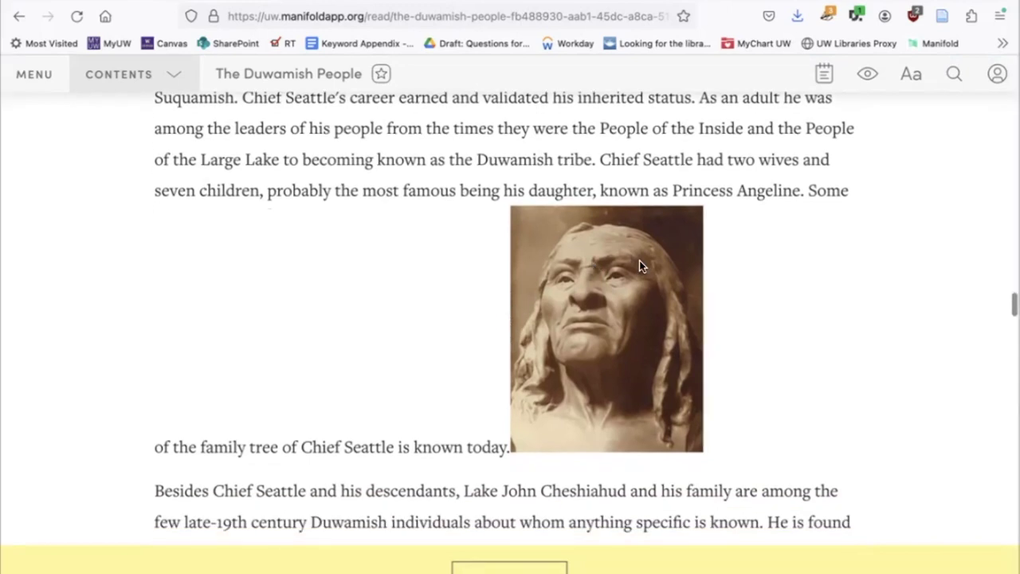
scroll(637, 311, down, 5)
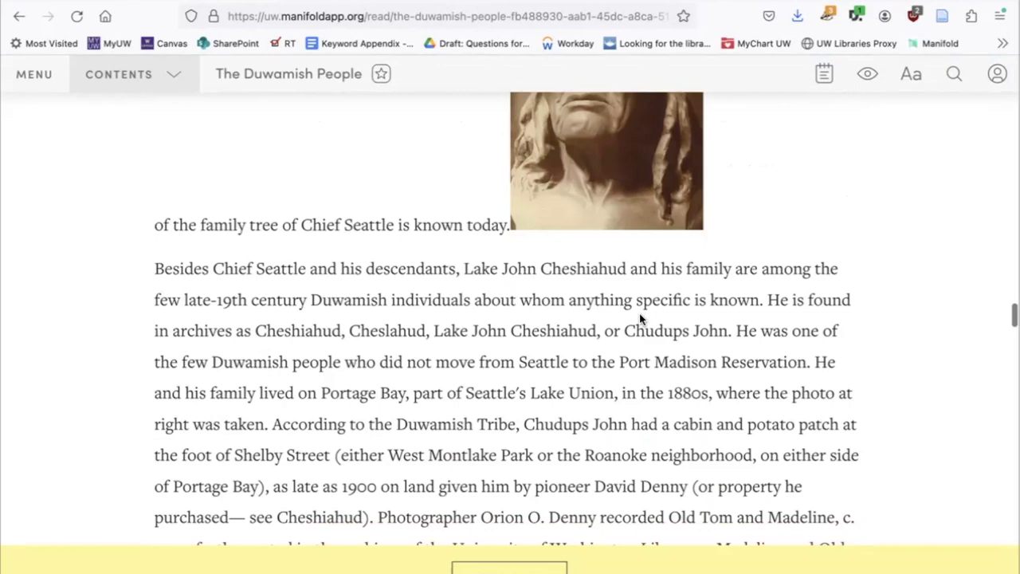
scroll(639, 313, up, 15)
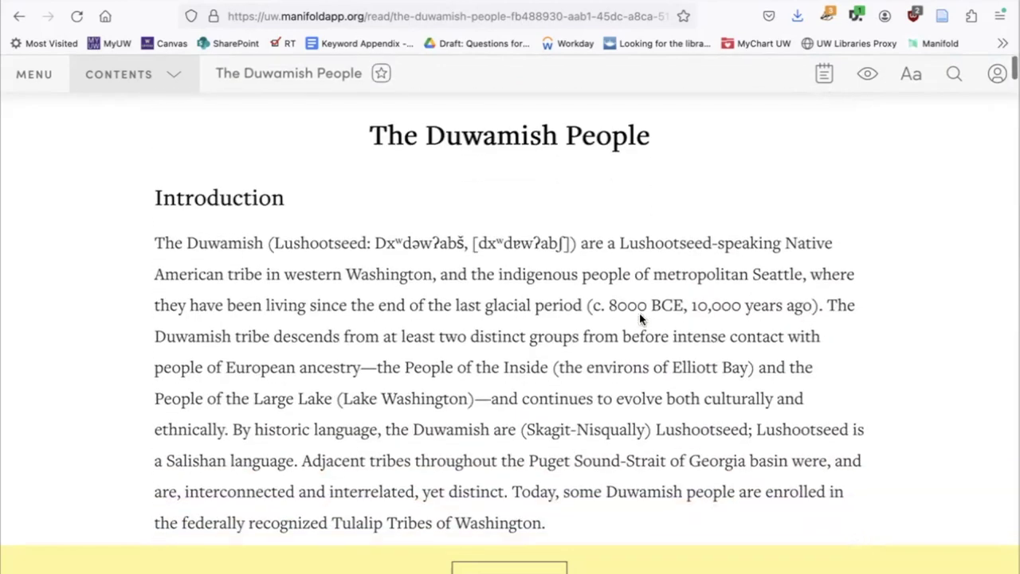
Return to The Duwamish People text's properties and shorten its slug to the-duwamish-people
click(18, 15)
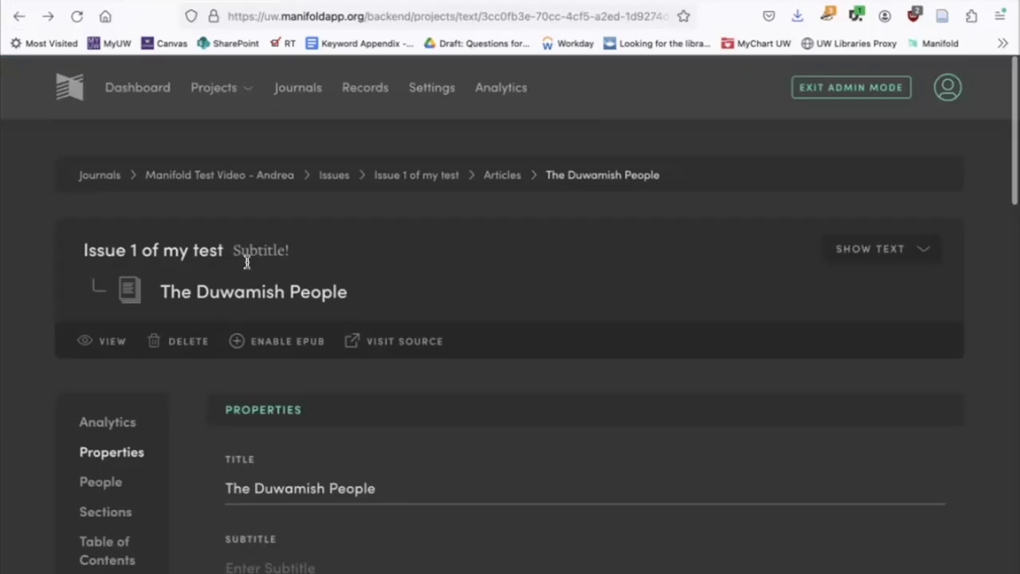
scroll(195, 496, down, 5)
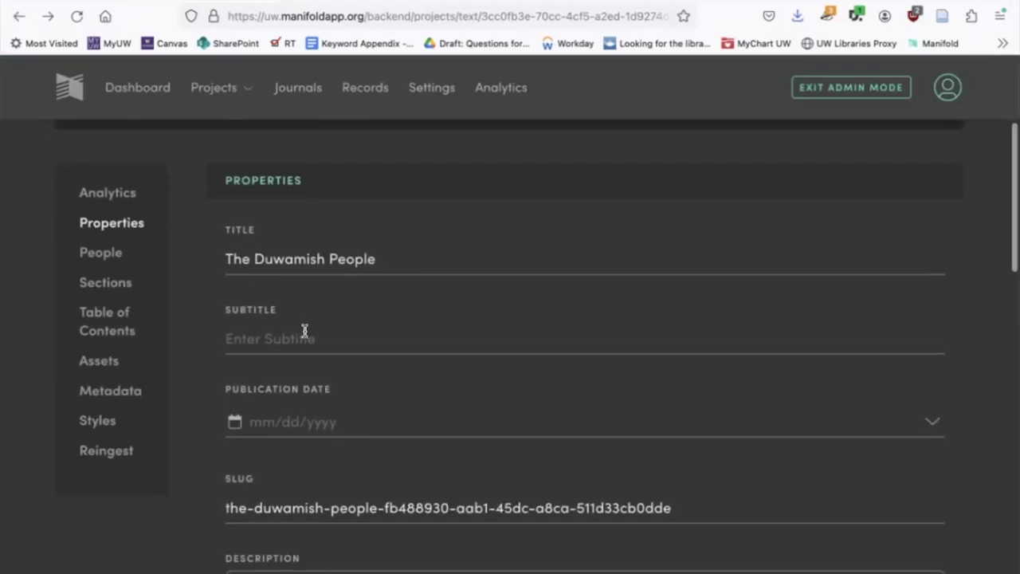
scroll(304, 330, down, 3)
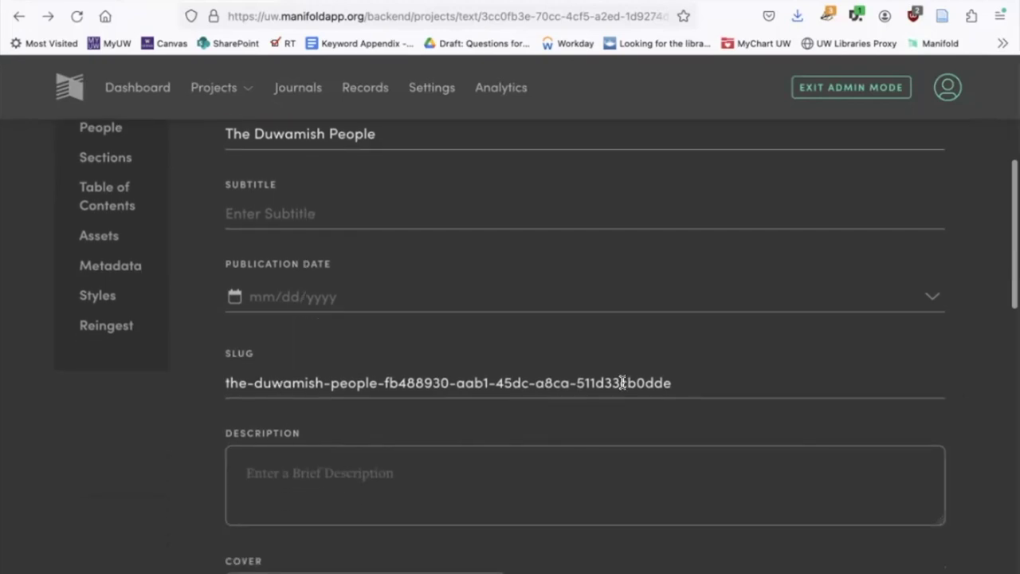
drag(669, 383, 374, 379)
key(BackSpace)
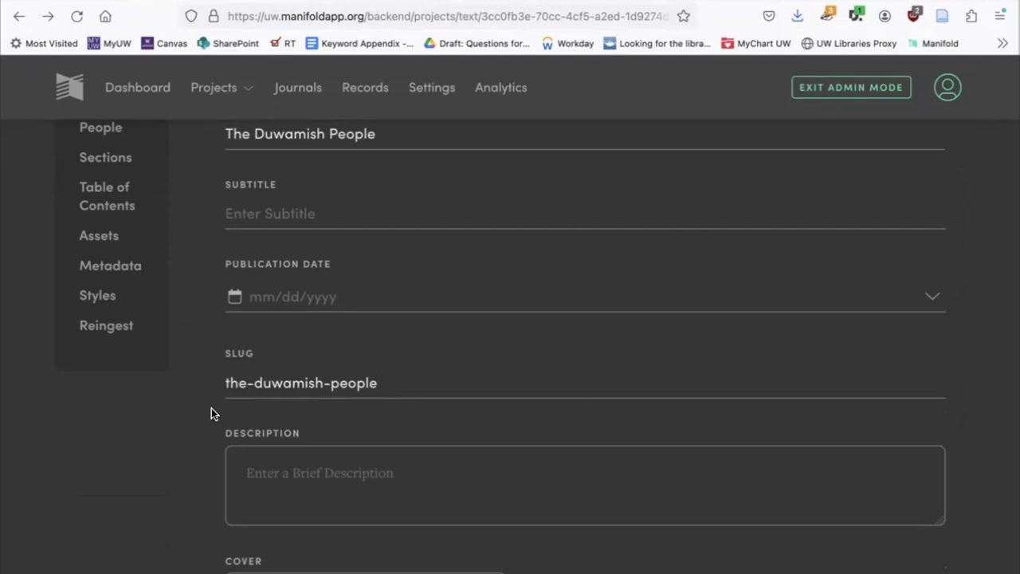
Enter "Short description of my text" as the text's description
scroll(211, 412, down, 2)
click(272, 408)
text(Short description f my text)
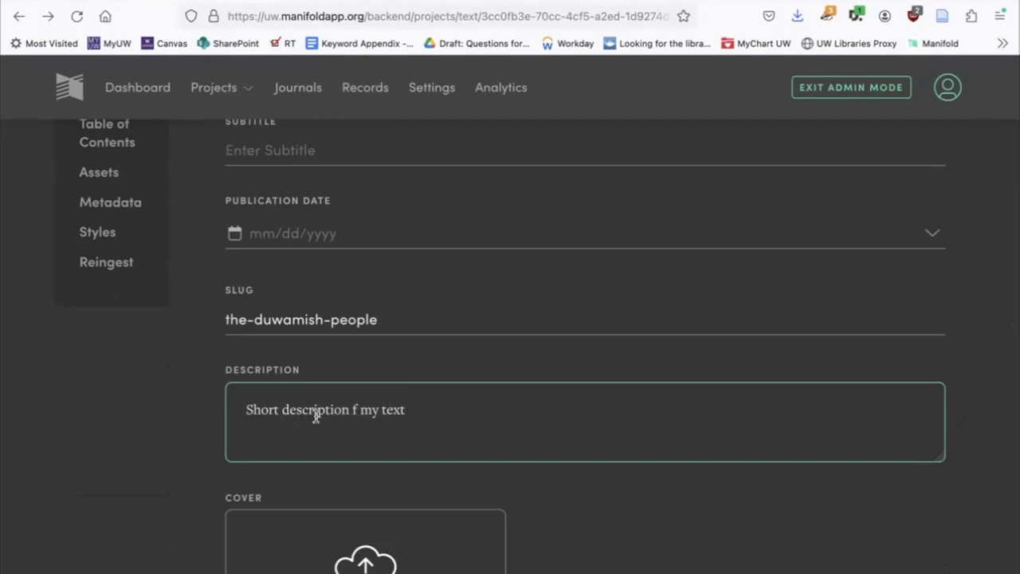
click(349, 409)
text(o)
Review the text's cover, presentation and access options, leave them as they are, and save the text
scroll(375, 414, down, 4)
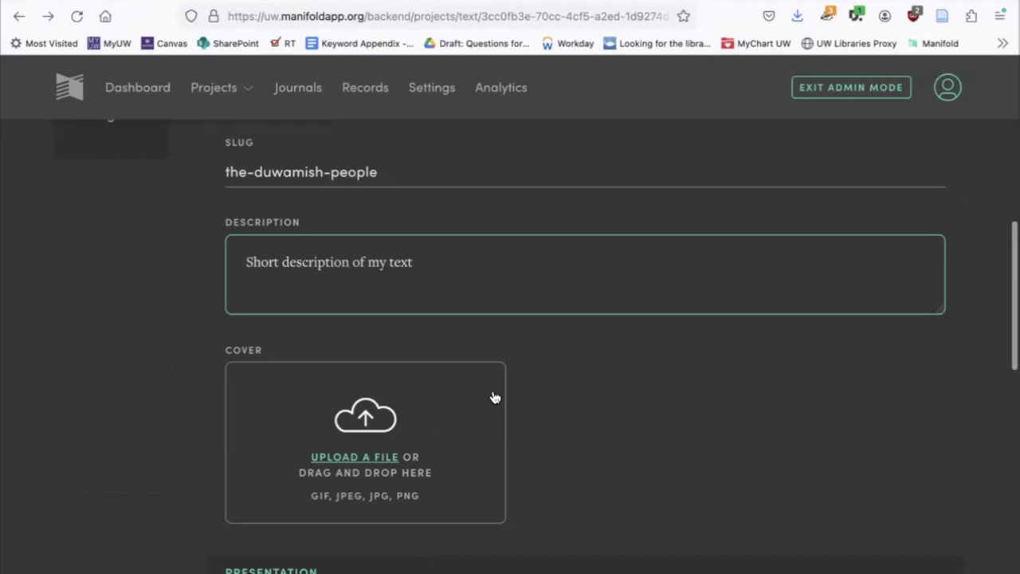
scroll(494, 397, down, 1)
scroll(494, 397, down, 6)
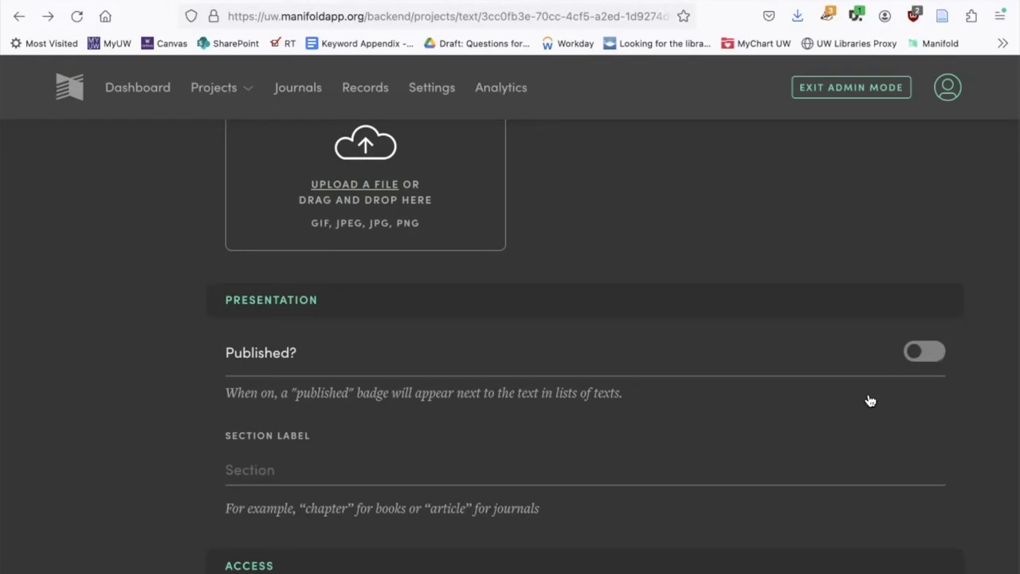
scroll(870, 401, down, 3)
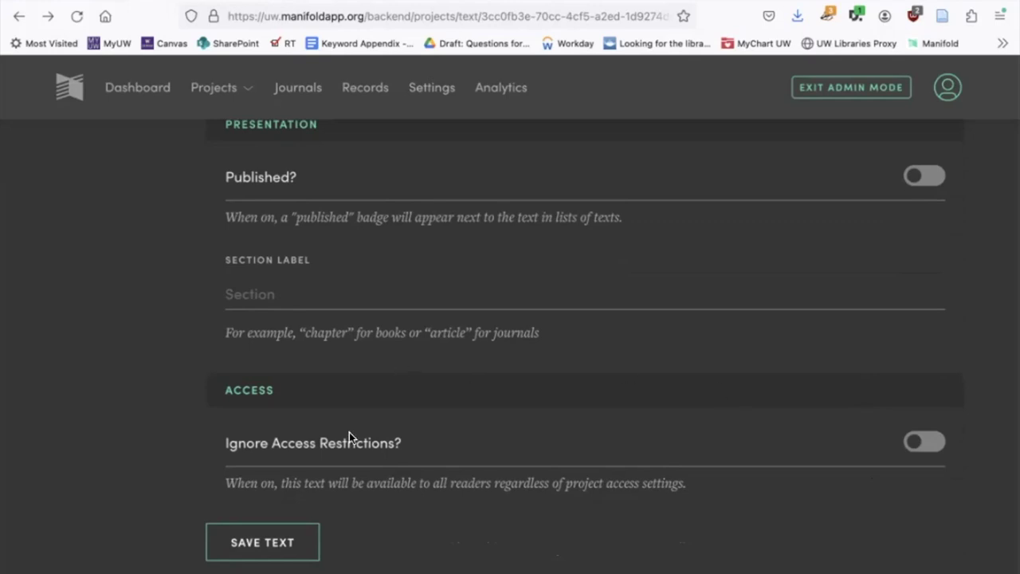
click(274, 543)
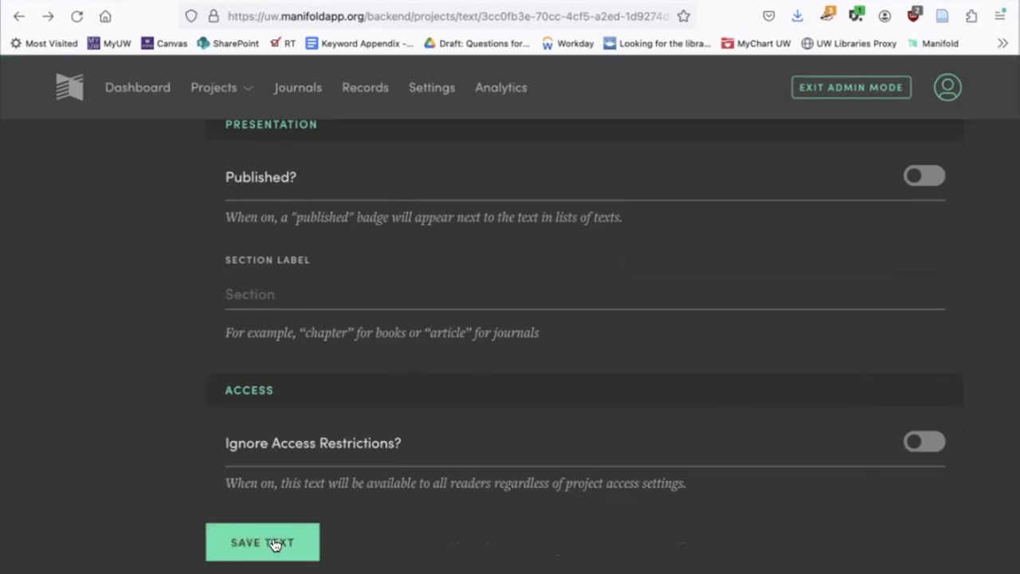
Examine the text's author and contributor fields and its copyright, identity and publisher metadata fields
scroll(273, 544, up, 15)
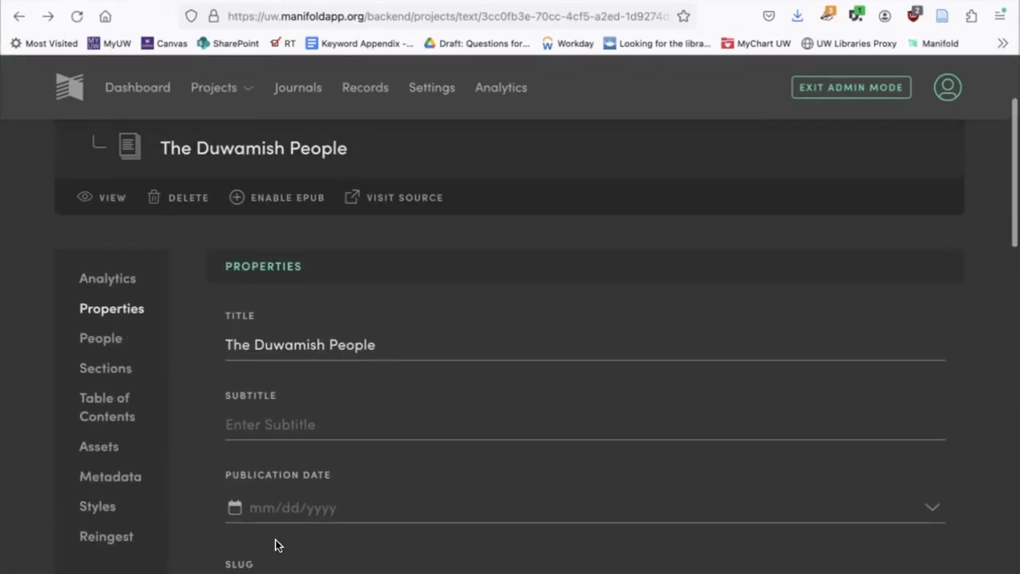
click(114, 341)
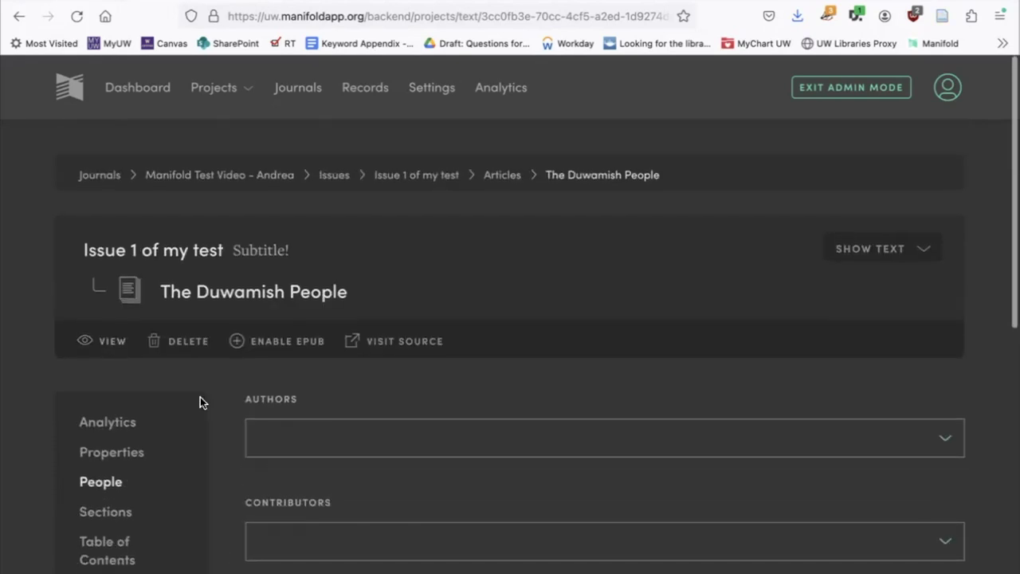
scroll(200, 402, down, 2)
scroll(200, 397, down, 1)
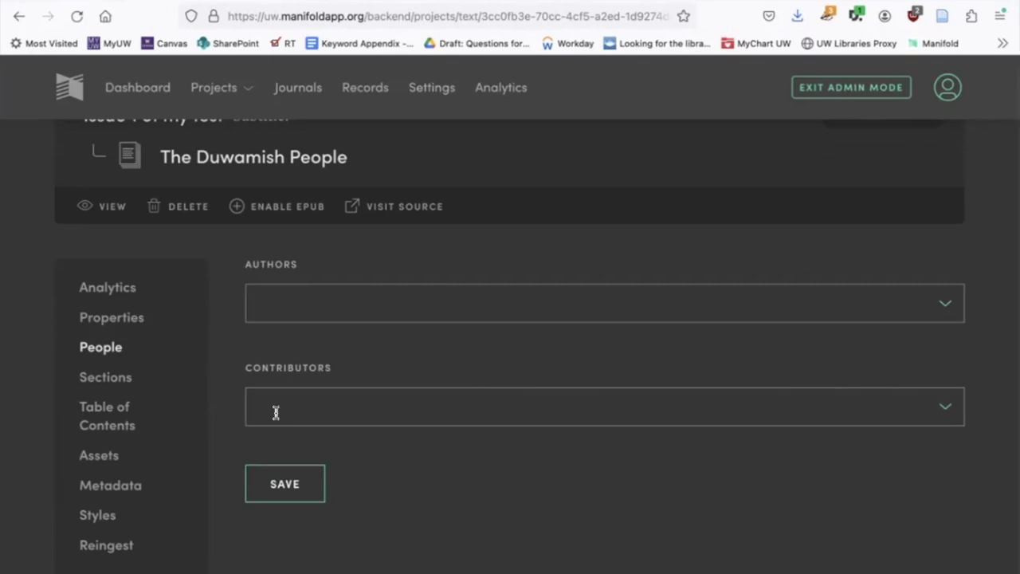
click(119, 493)
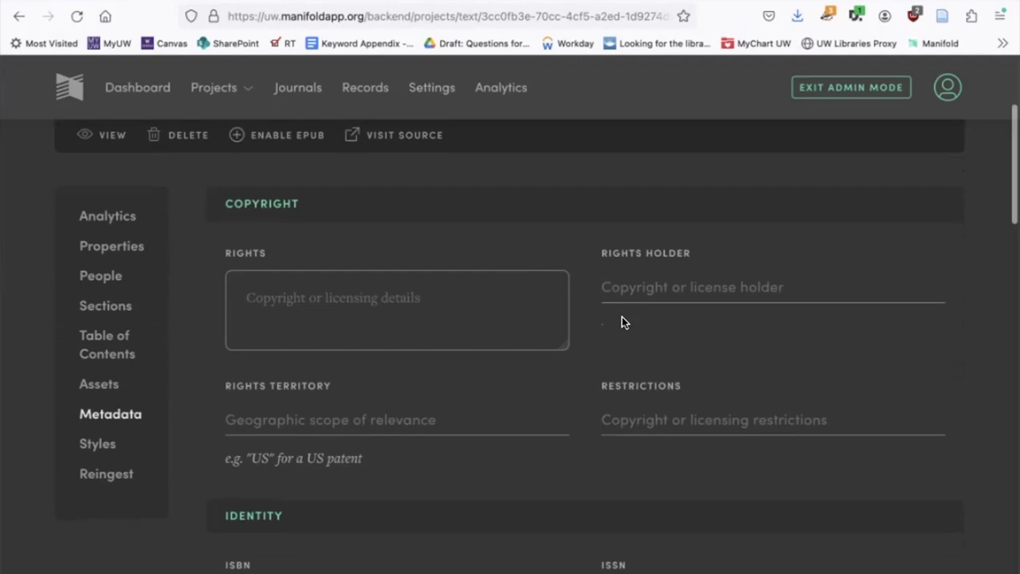
scroll(621, 316, down, 5)
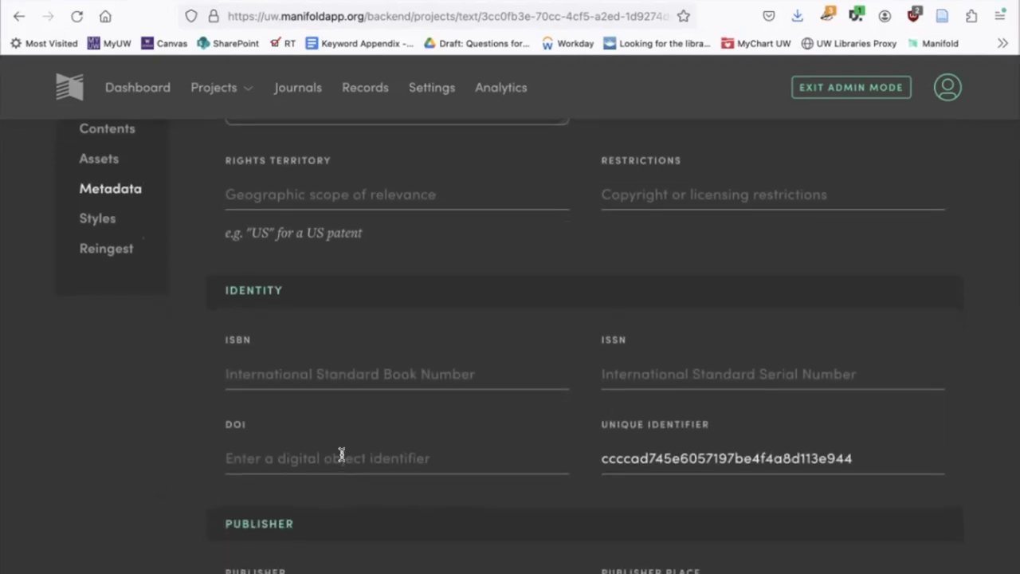
scroll(174, 403, down, 8)
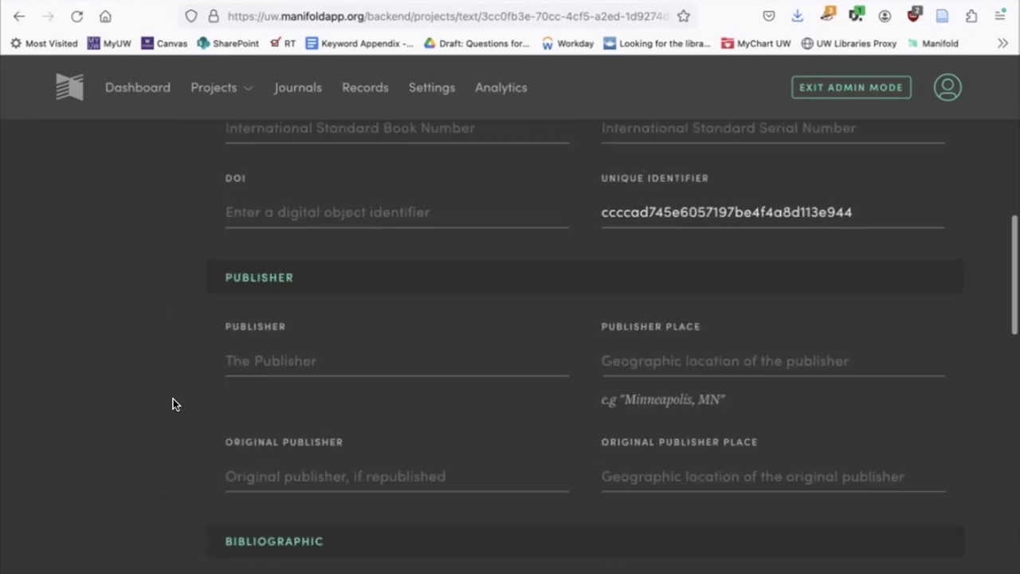
scroll(173, 402, up, 9)
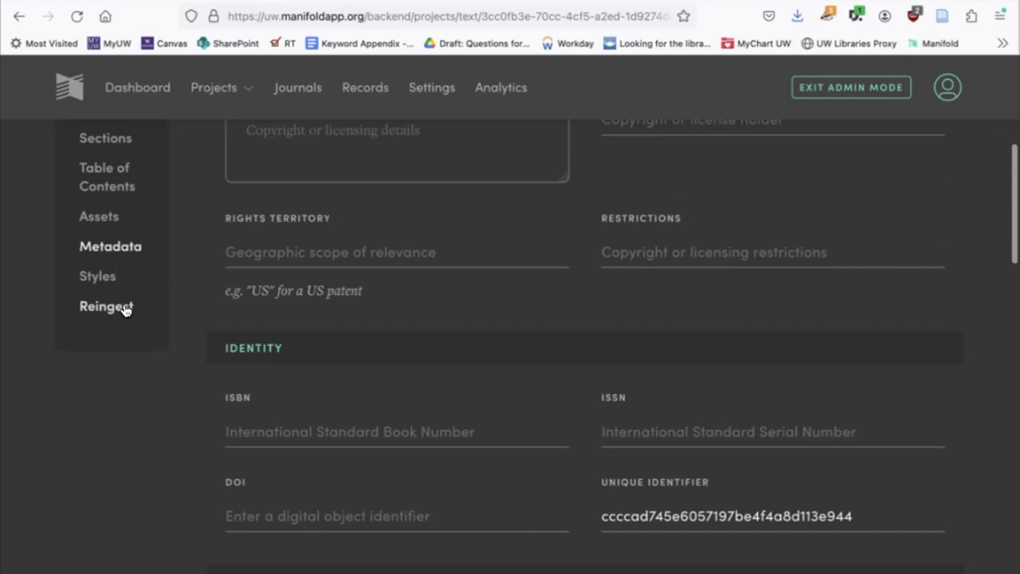
Open the text's Reingest page and examine its file upload and URL upload options
click(121, 306)
scroll(271, 371, down, 3)
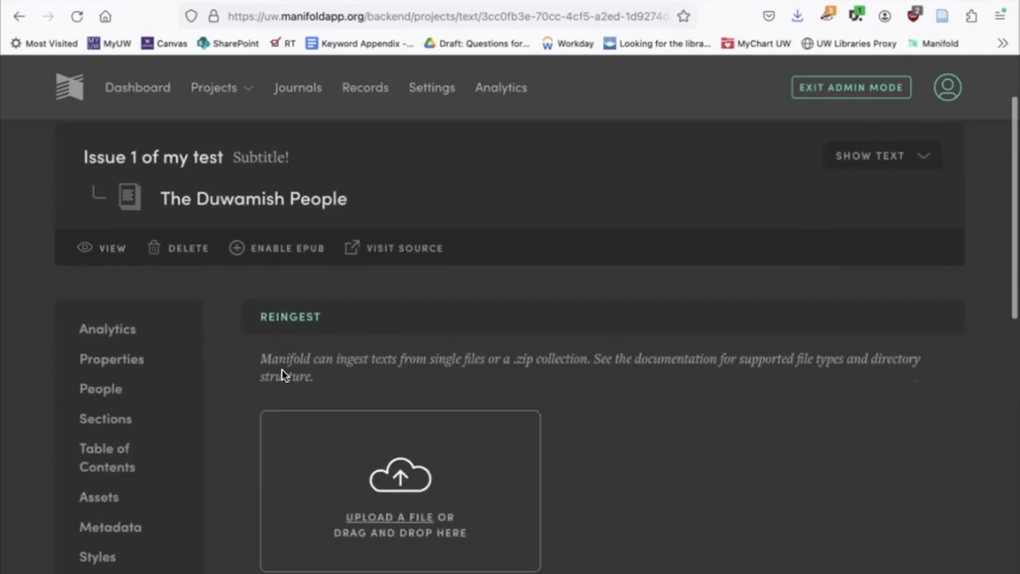
scroll(239, 382, down, 1)
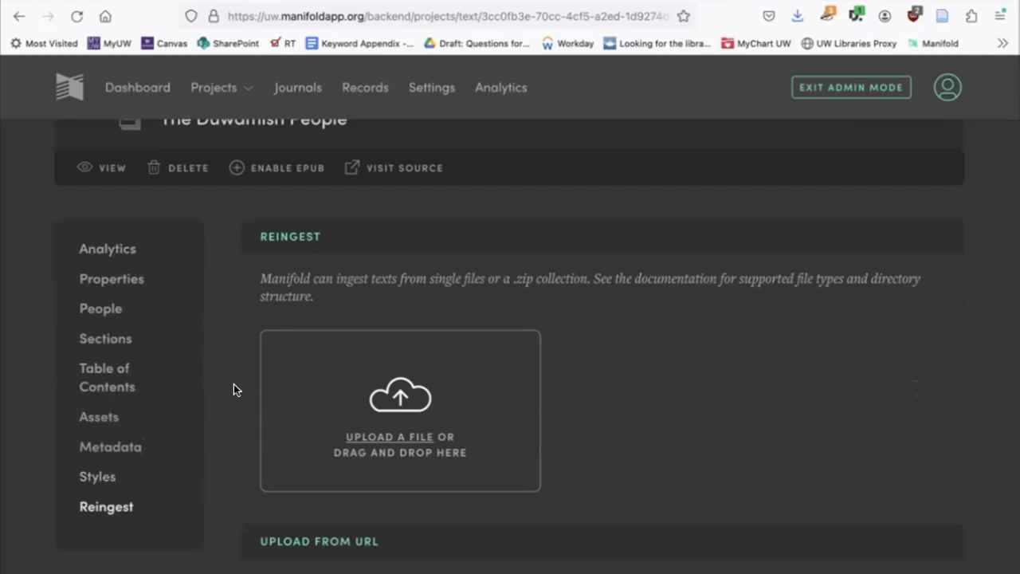
scroll(233, 389, down, 1)
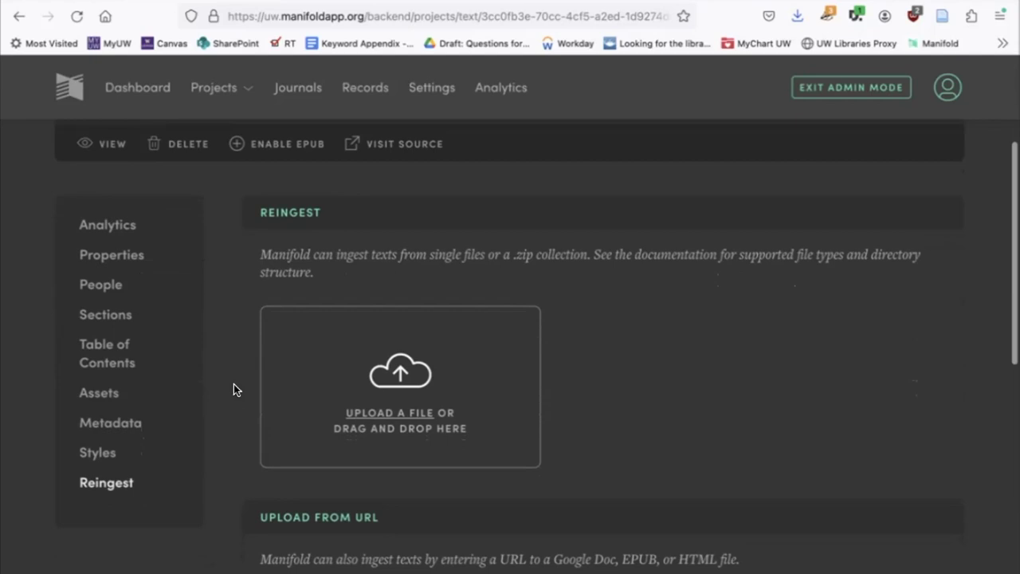
scroll(234, 389, down, 1)
scroll(235, 383, down, 1)
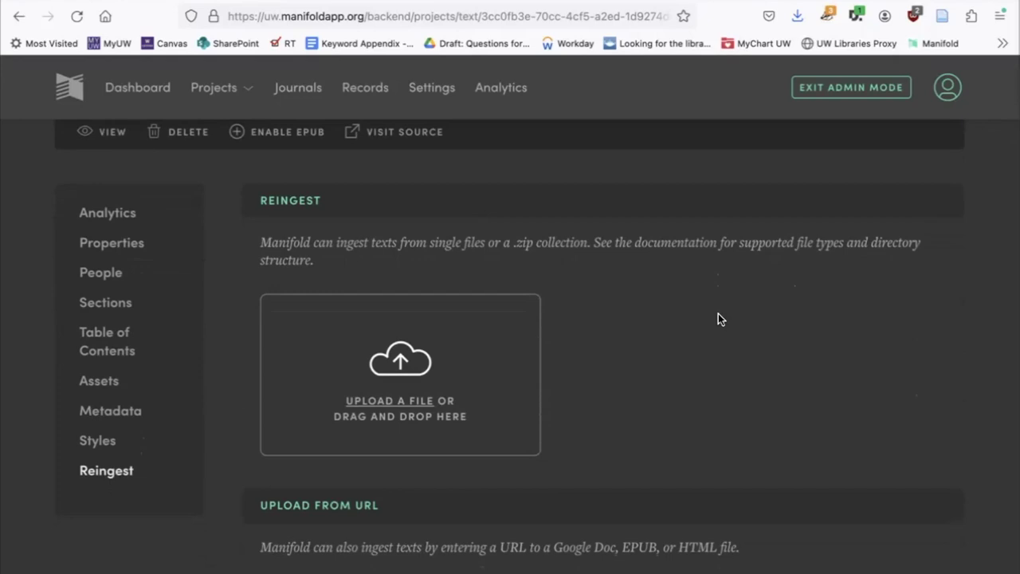
scroll(718, 315, down, 3)
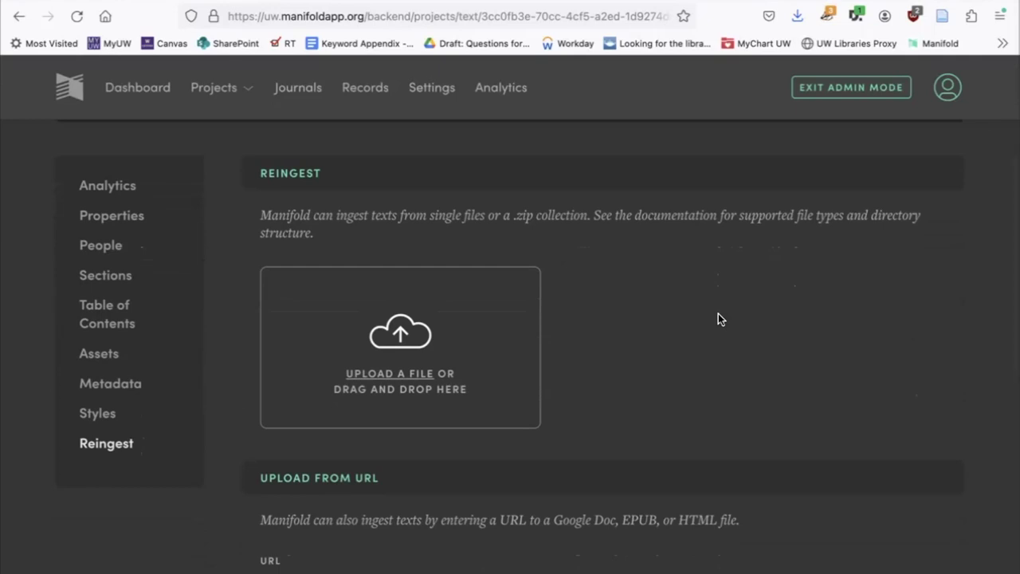
scroll(718, 319, down, 1)
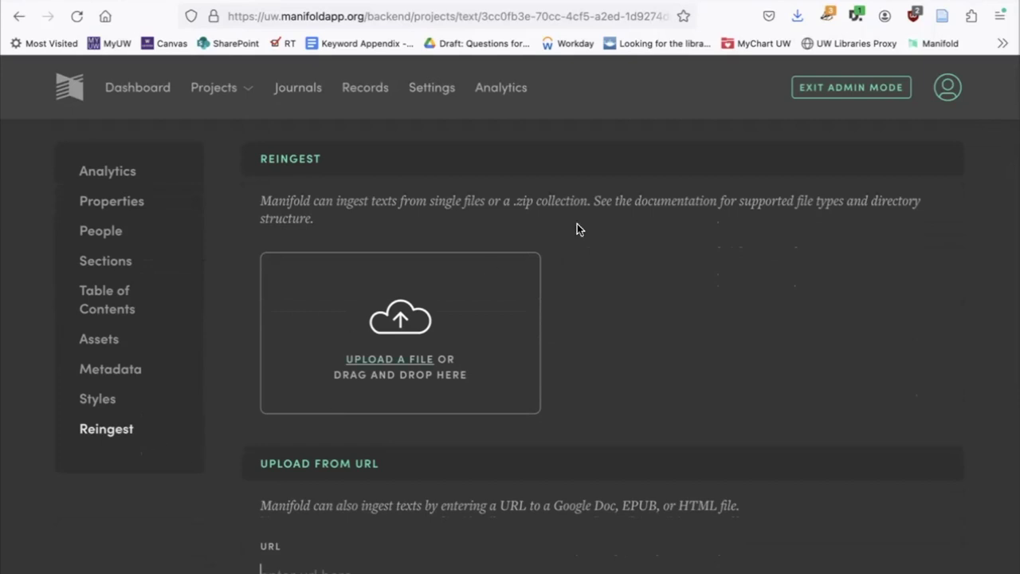
scroll(688, 245, down, 2)
scroll(689, 245, down, 1)
scroll(689, 245, up, 2)
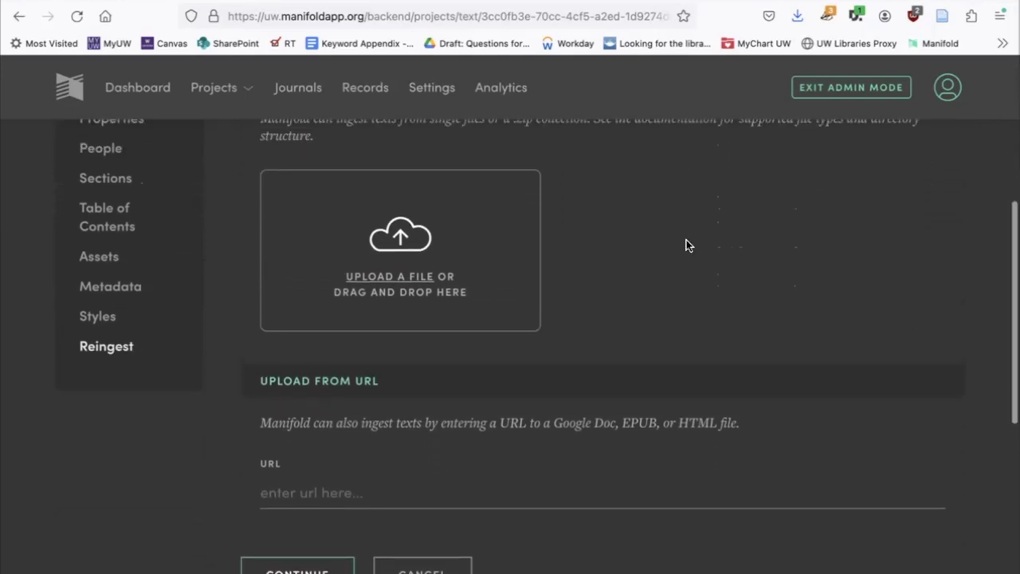
scroll(685, 244, down, 1)
scroll(685, 244, up, 1)
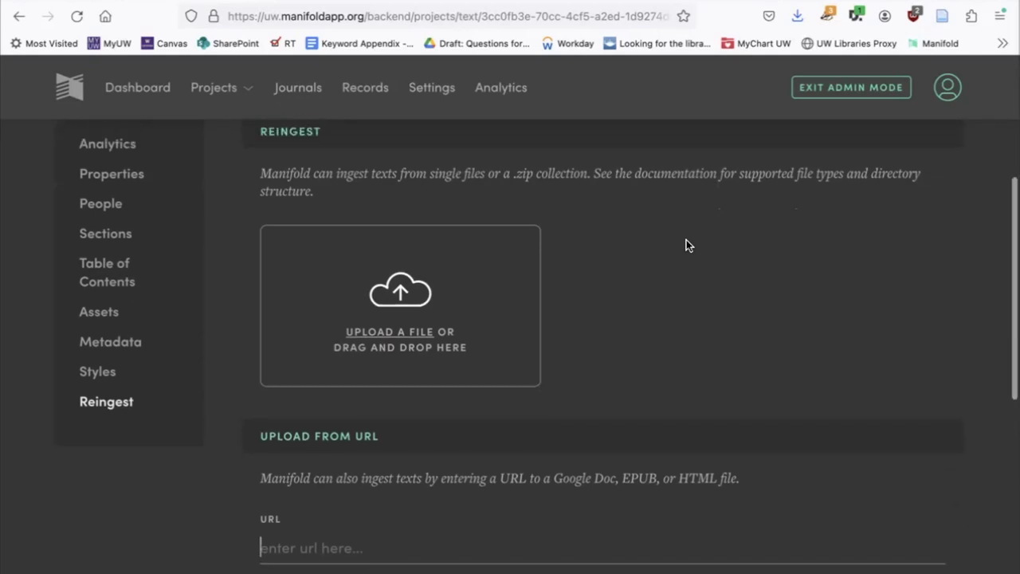
scroll(502, 250, down, 4)
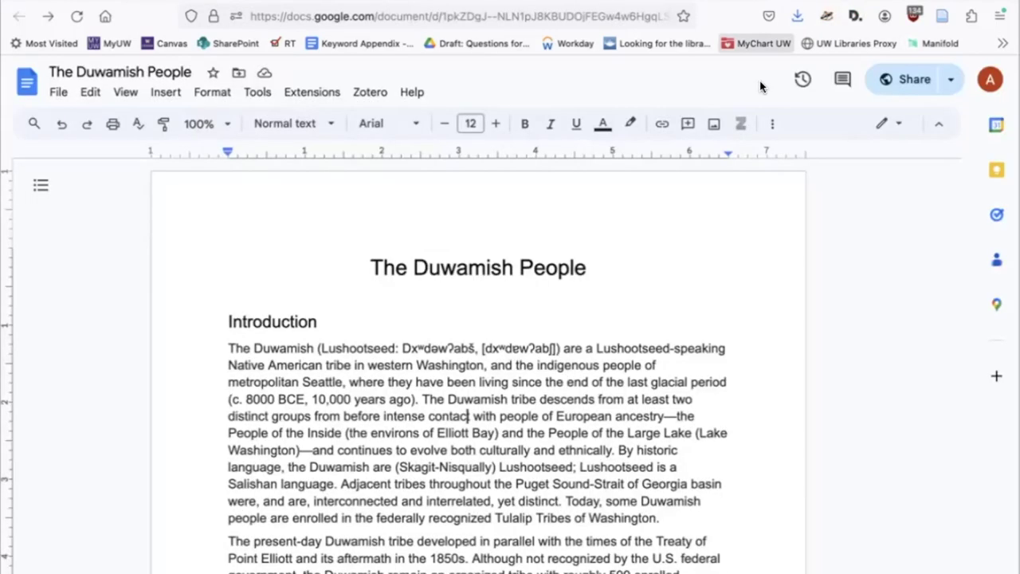
In the Google Docs source document, add an exclamation mark to the end of the title The Duwamish People
click(587, 268)
text(!)
click(619, 312)
Copy the Google Doc's sharing link and close the sharing settings
click(890, 80)
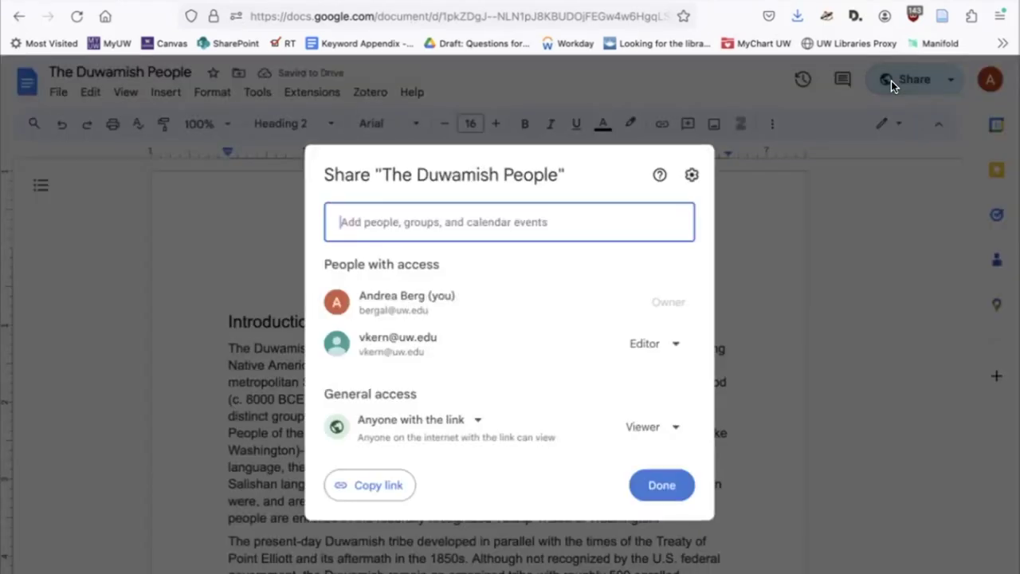
click(389, 486)
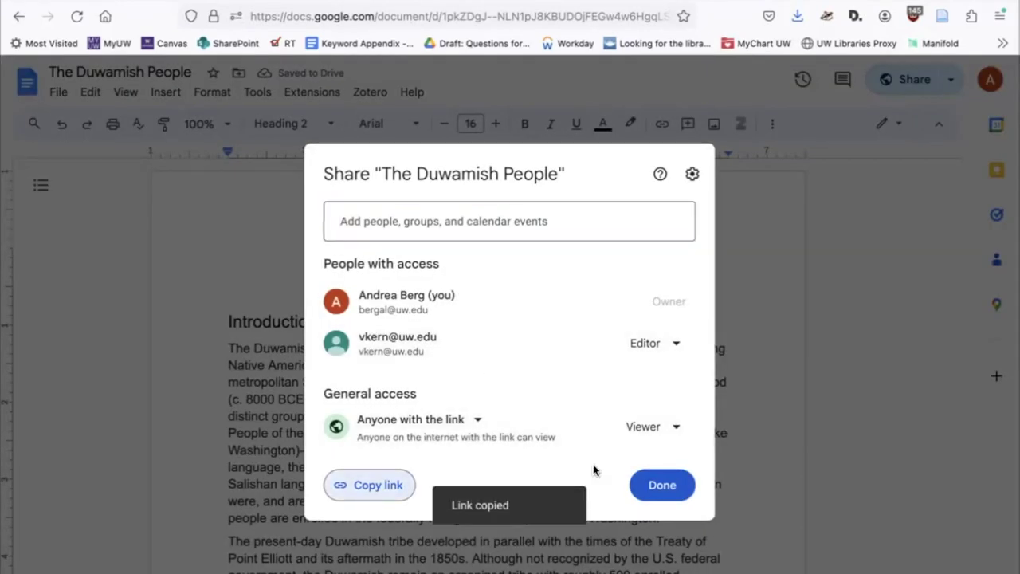
click(660, 484)
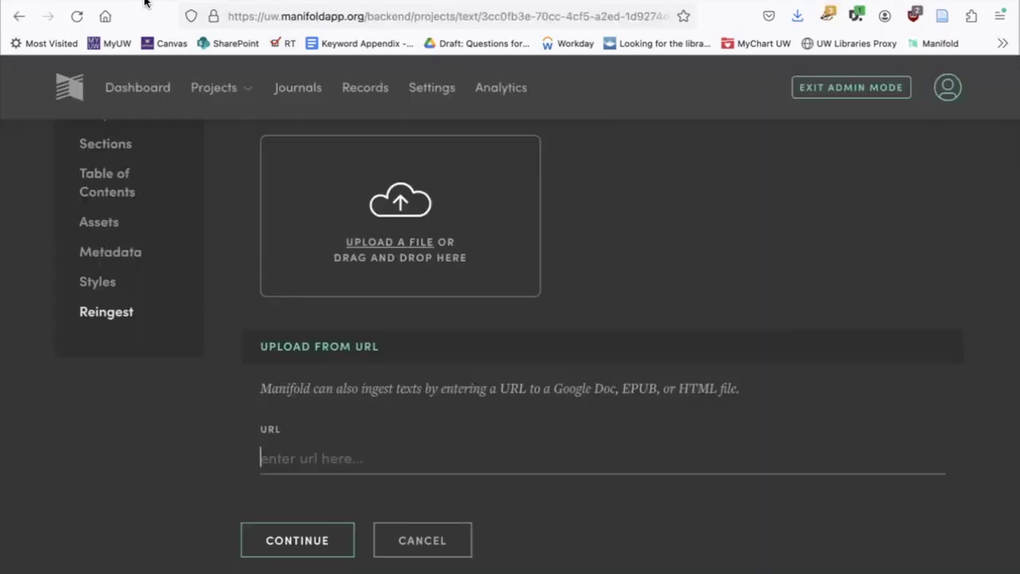
Switch back to Manifold, paste the Google Doc link as the reingestion URL and continue
click(147, 3)
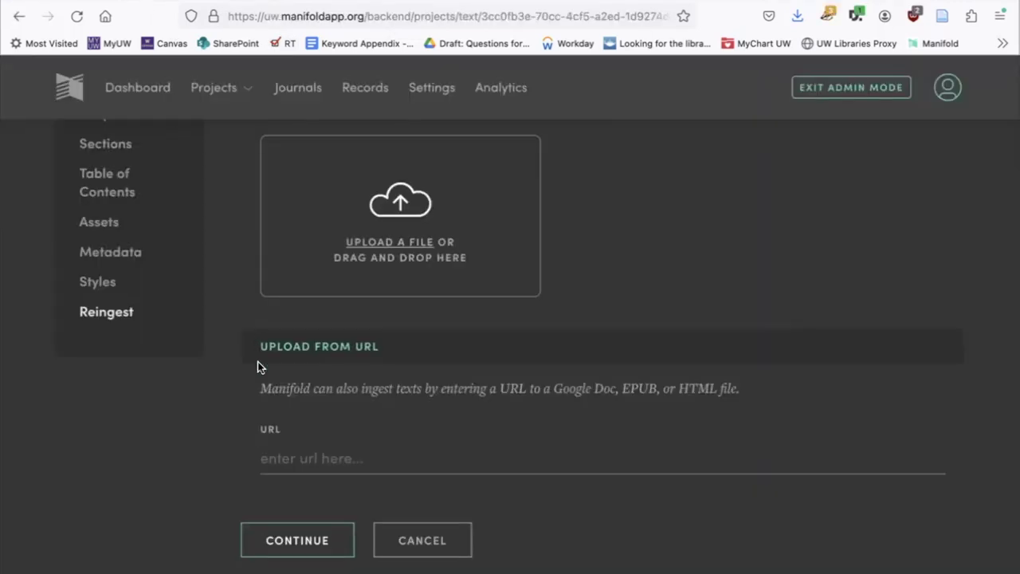
click(272, 451)
key(ctrl+v)
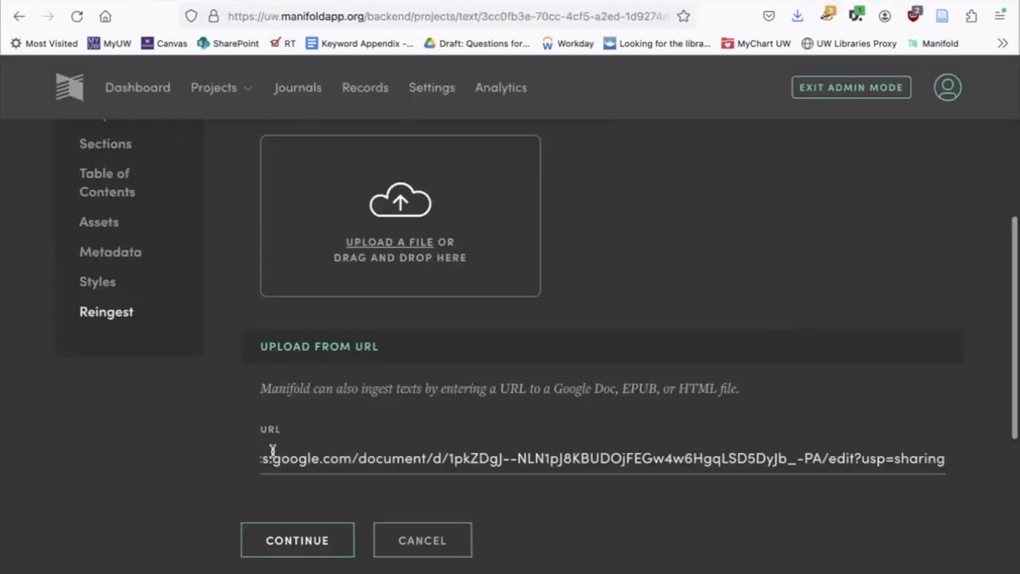
click(282, 551)
Start ingesting the updated Google Doc and follow the ingestion log to its end
scroll(283, 551, down, 3)
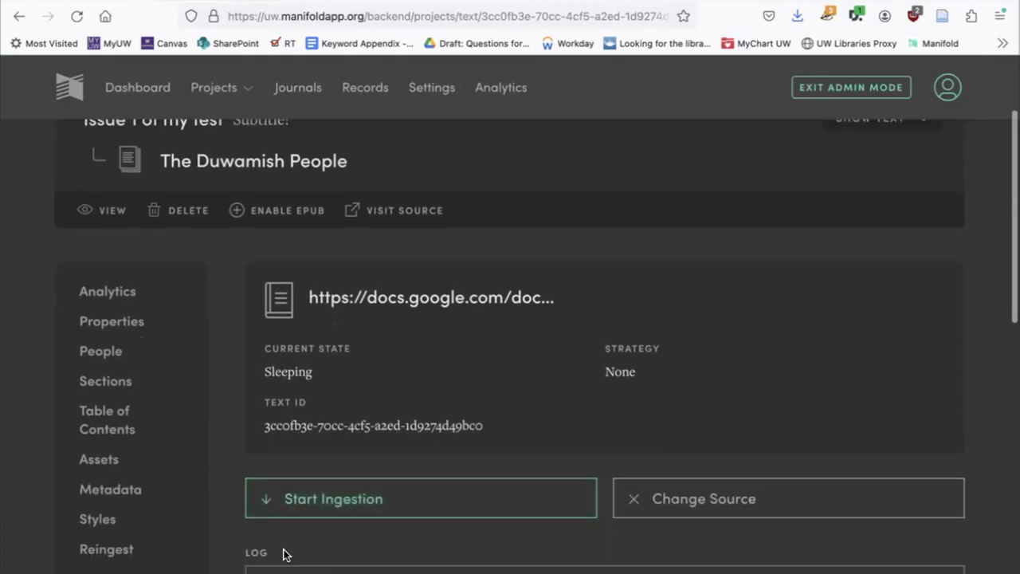
click(353, 425)
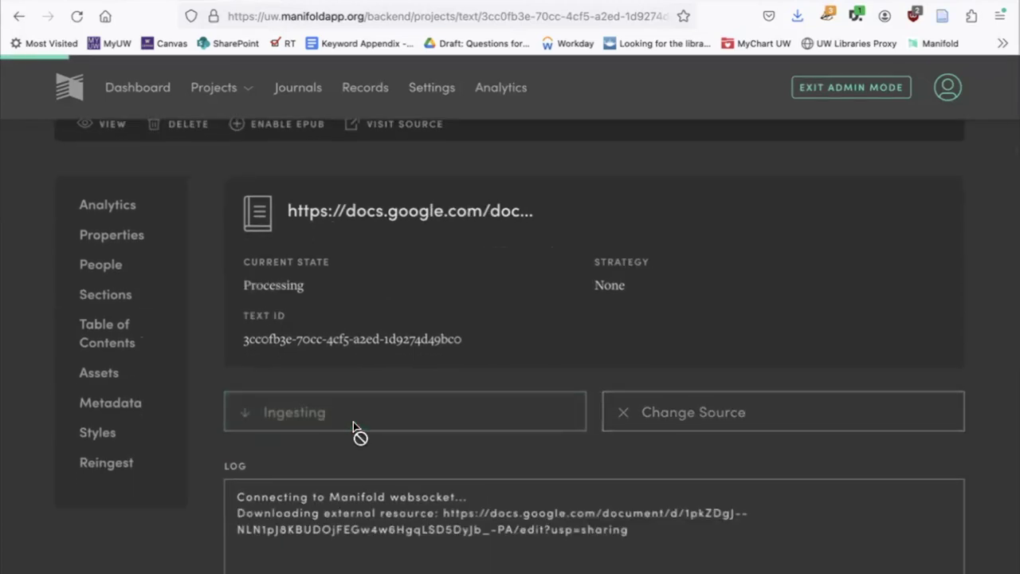
scroll(355, 427, down, 5)
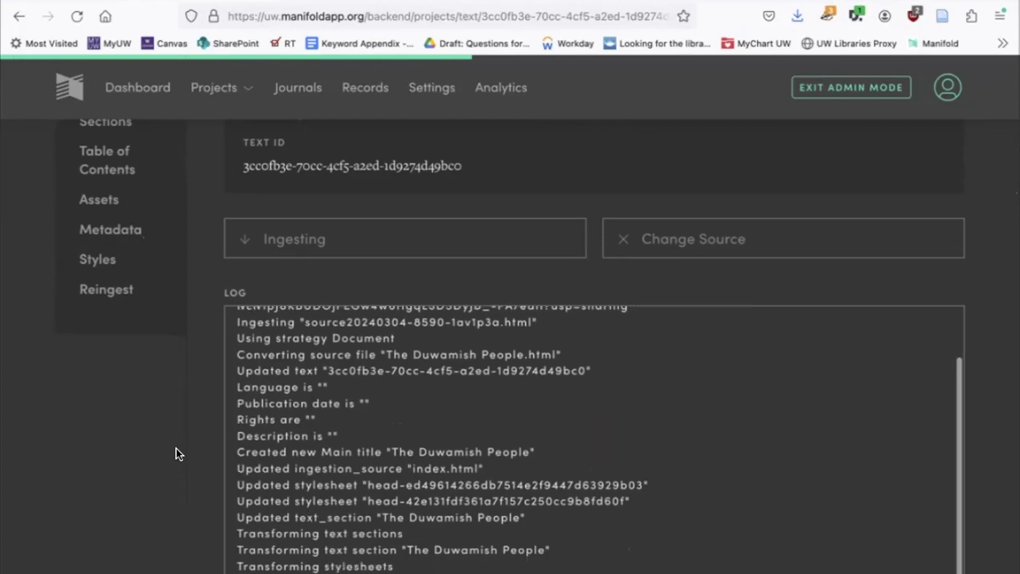
scroll(178, 455, down, 1)
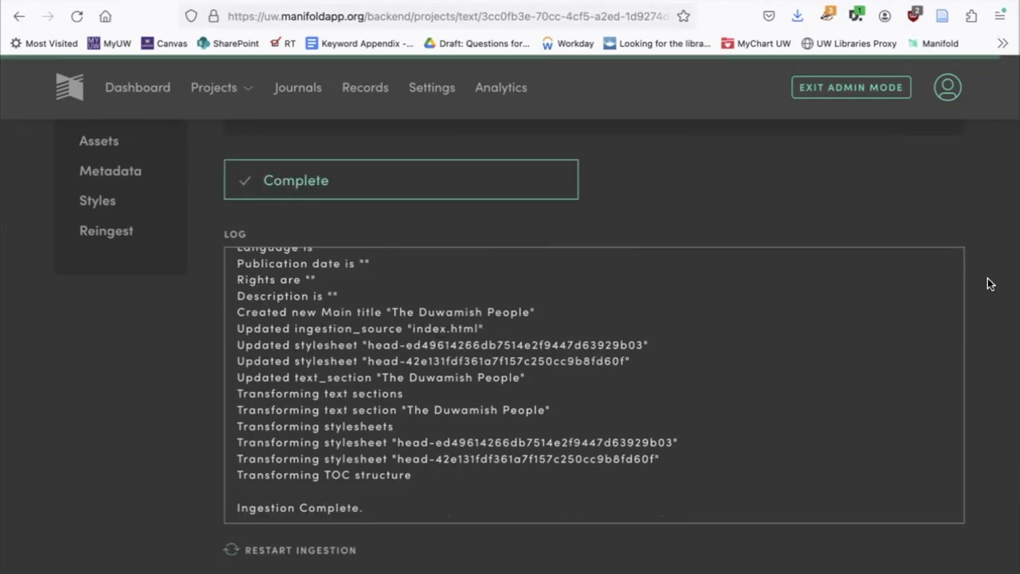
scroll(613, 196, up, 2)
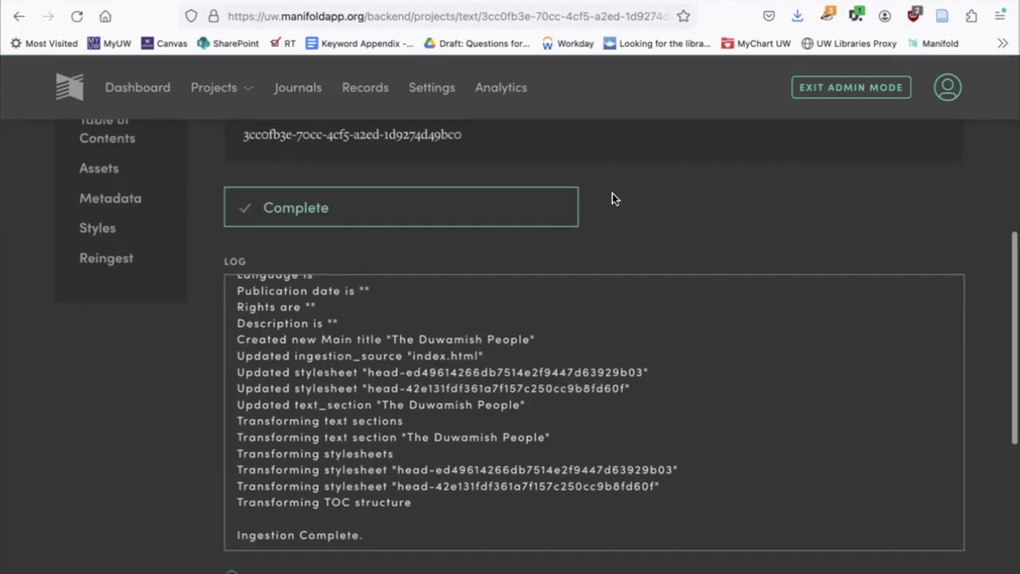
Leave the finished ingestion log, reload the text's backend page and view the reingested The Duwamish People in the reader
click(329, 263)
scroll(326, 259, up, 2)
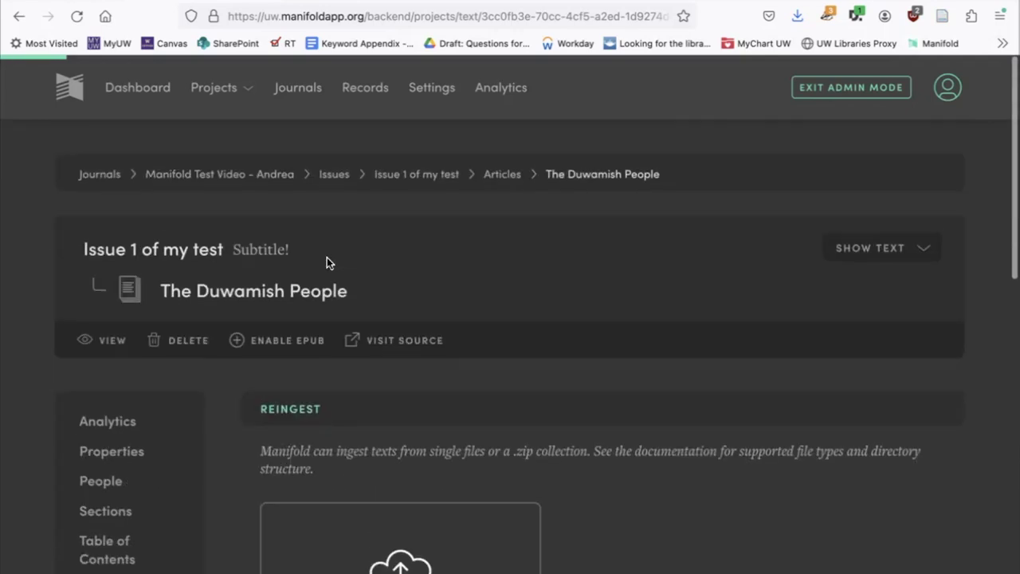
click(76, 16)
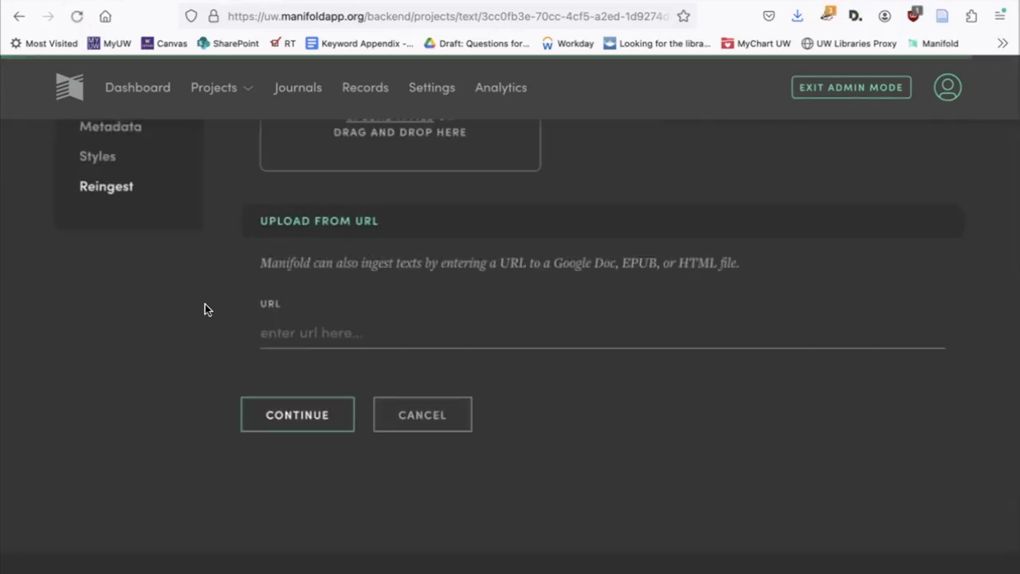
scroll(205, 303, up, 5)
scroll(205, 305, up, 3)
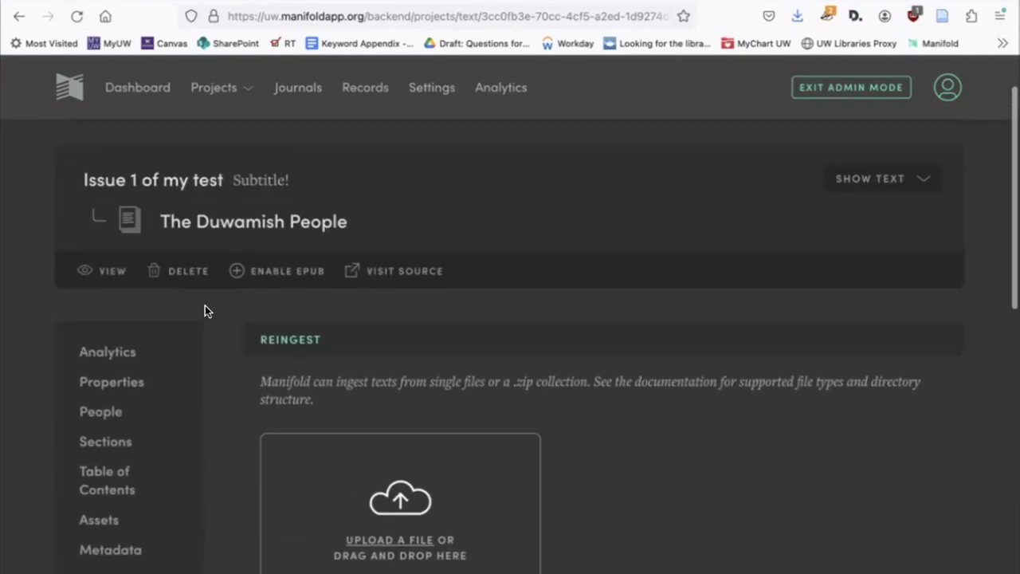
click(102, 276)
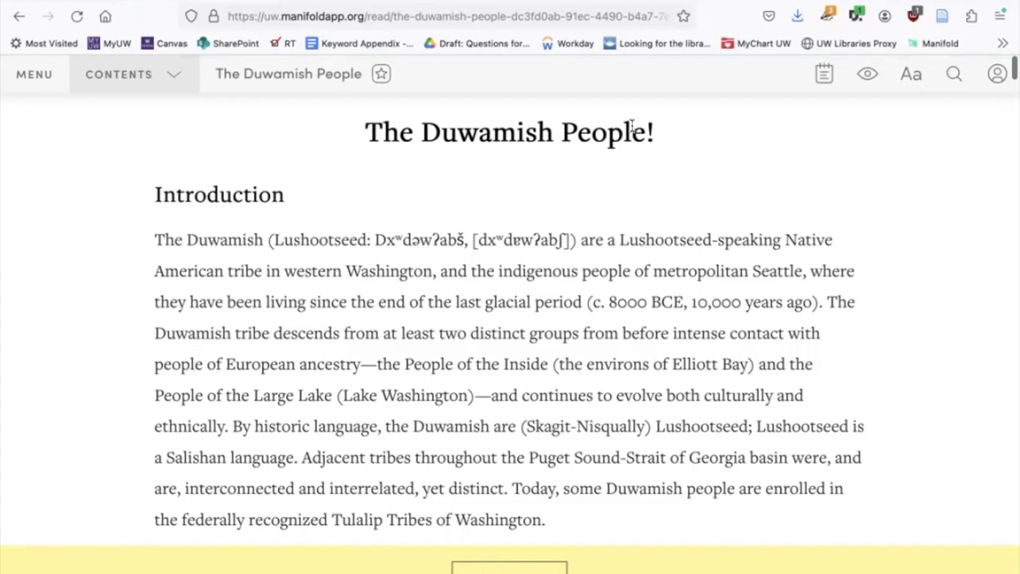
Return to the text's backend page, open its parent issue, Issue 1 of my test, and look over its management sections
click(19, 24)
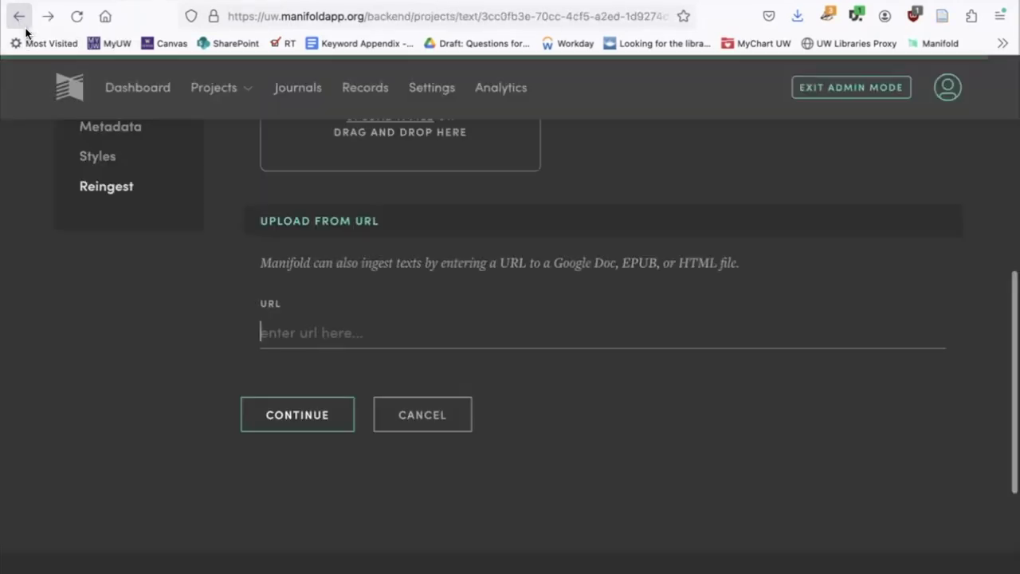
scroll(166, 272, up, 5)
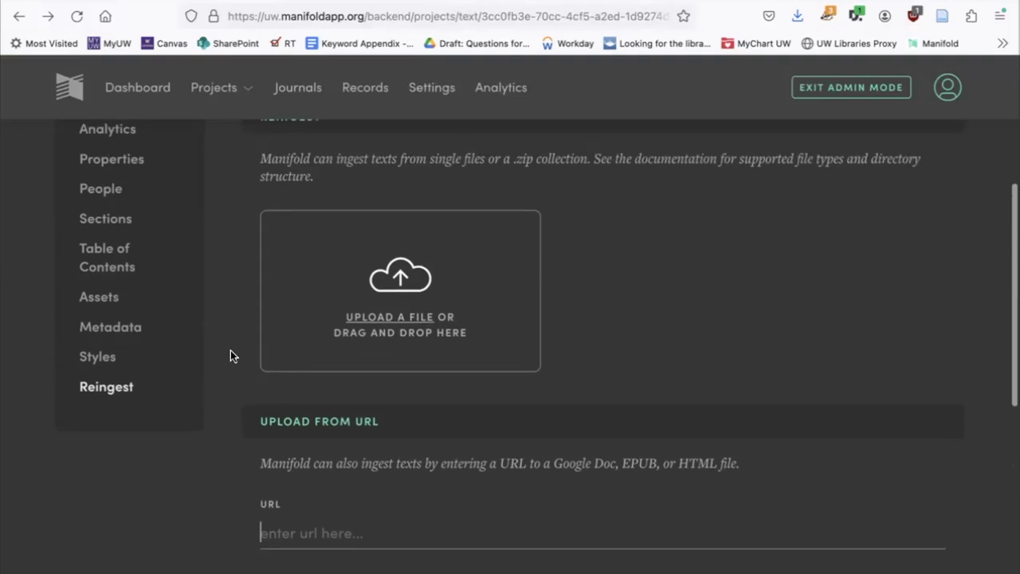
scroll(230, 350, up, 3)
scroll(230, 356, up, 2)
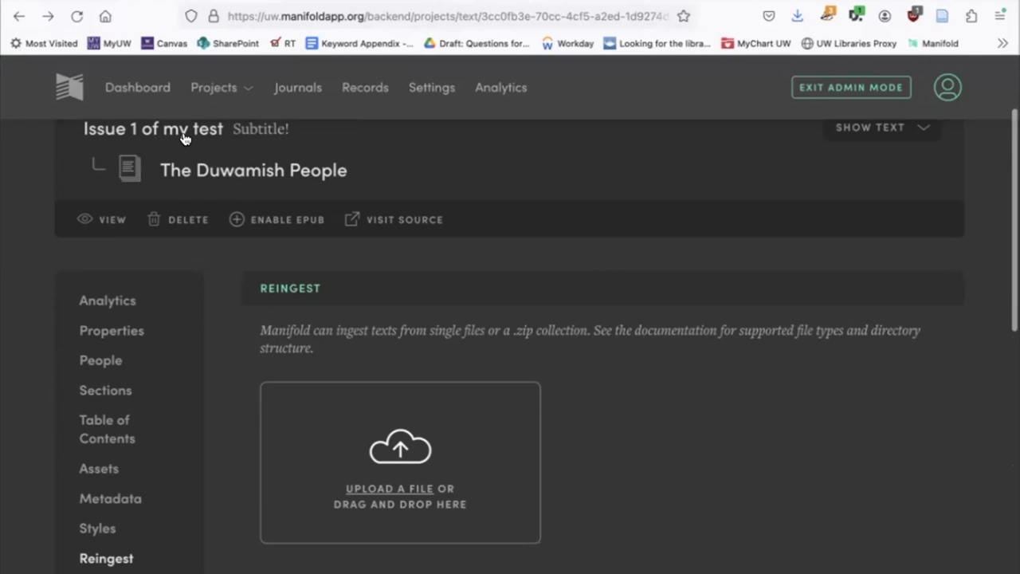
click(182, 134)
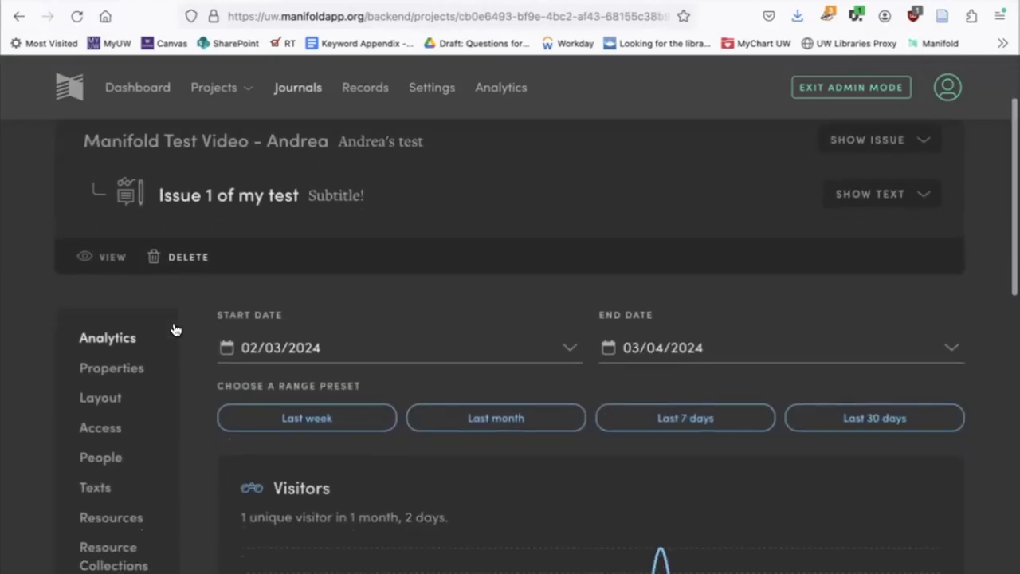
scroll(176, 330, down, 4)
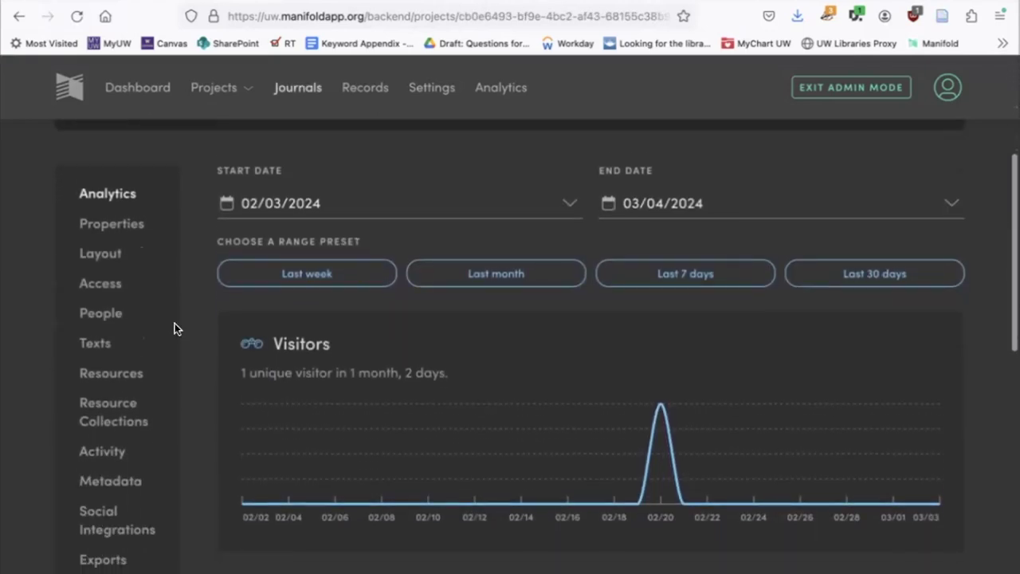
scroll(175, 329, down, 1)
scroll(167, 321, down, 2)
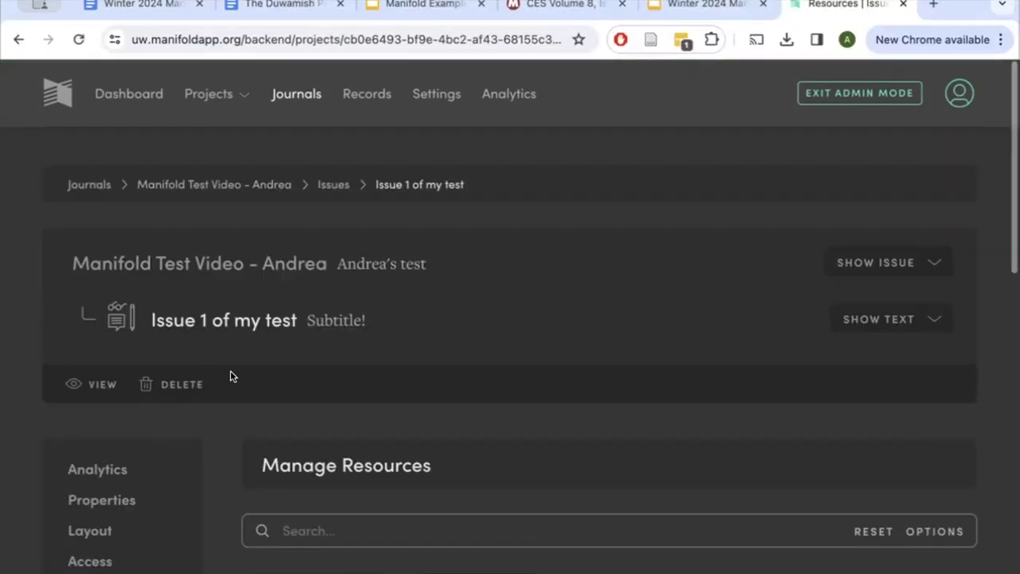
From the issue's Manage Resources page, open the new resource form and examine the resource kinds and the title and description fields
scroll(231, 376, down, 3)
scroll(221, 399, down, 3)
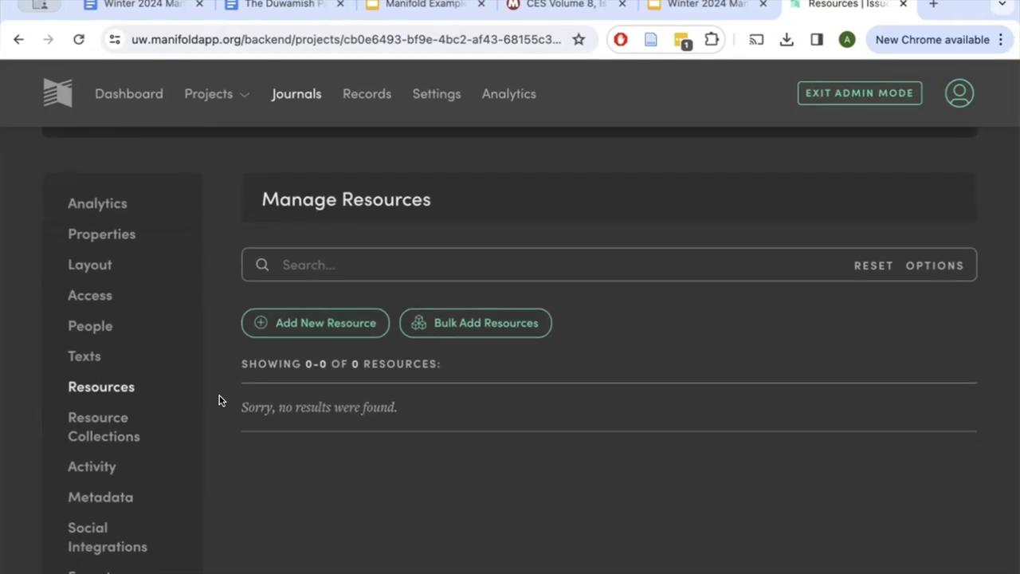
scroll(221, 397, down, 2)
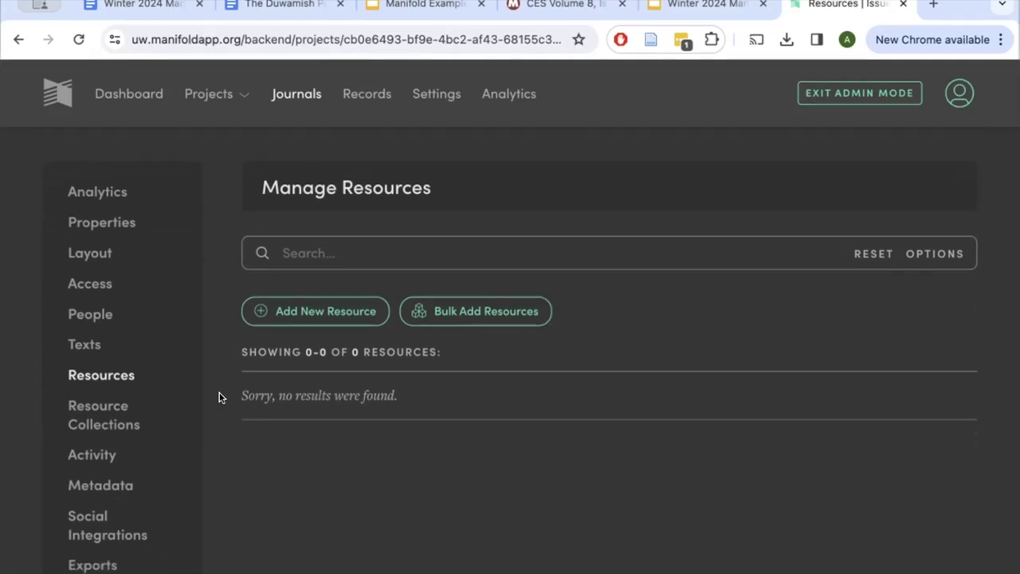
click(292, 297)
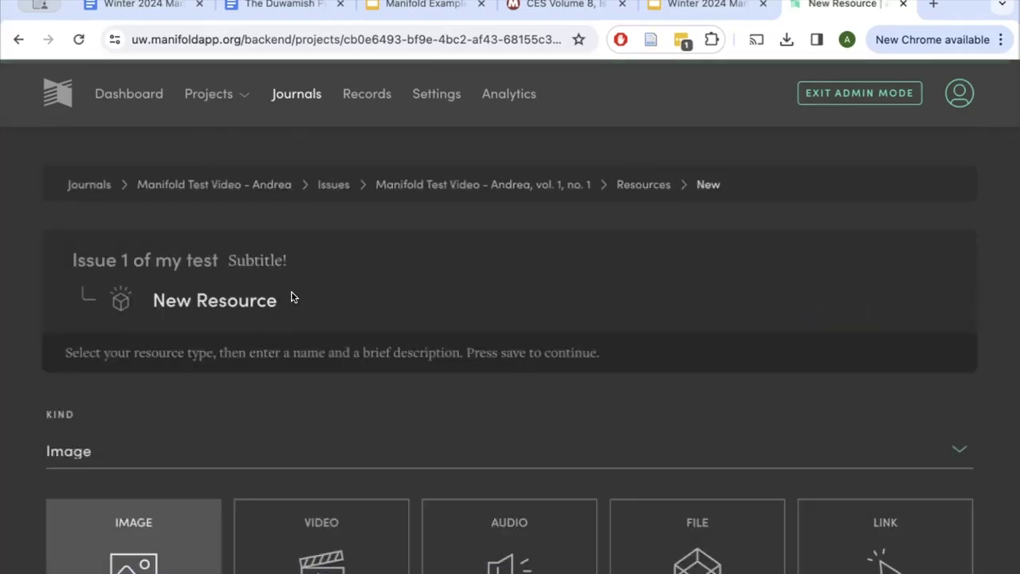
scroll(291, 297, down, 3)
scroll(292, 297, down, 3)
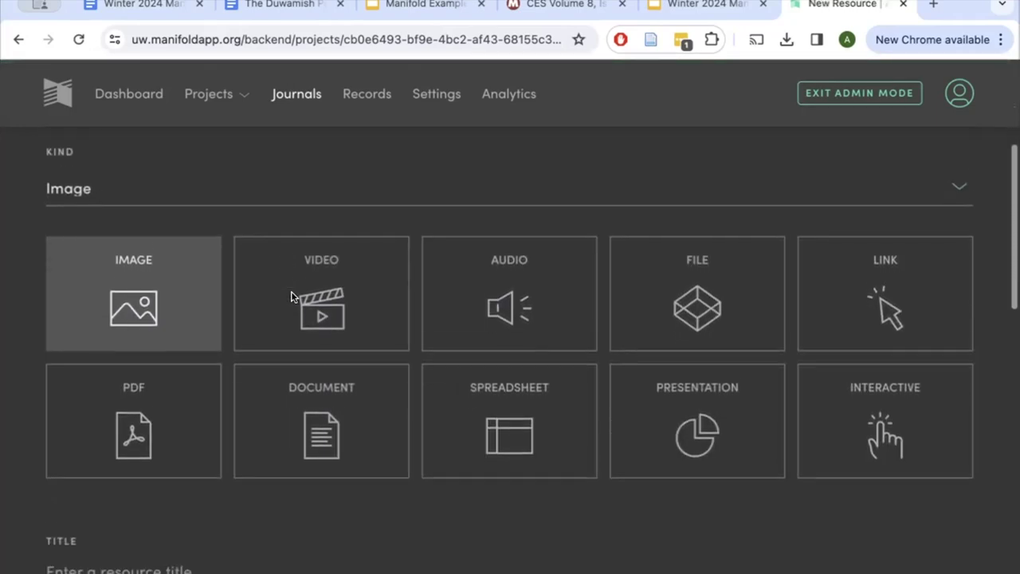
scroll(14, 377, up, 1)
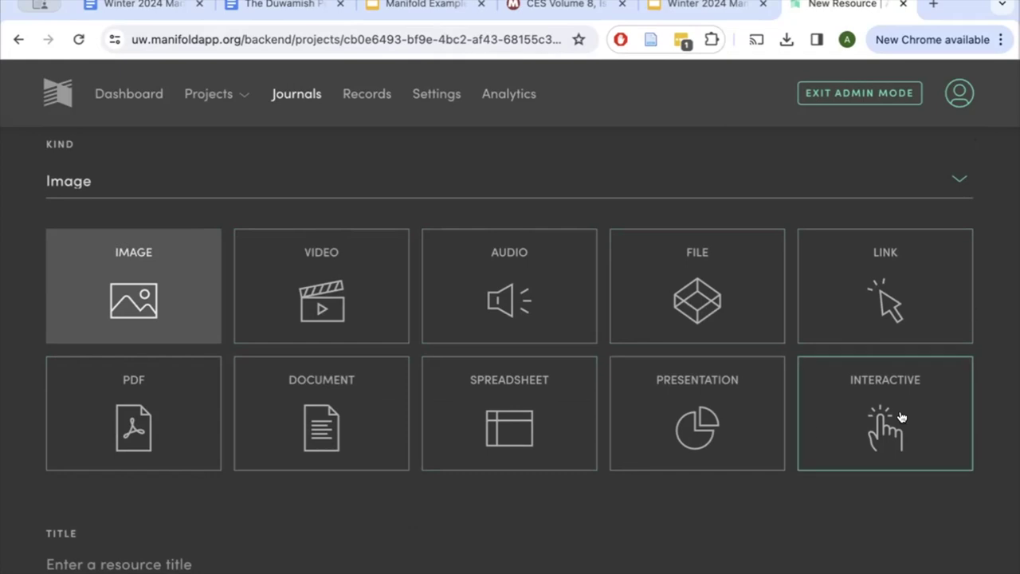
scroll(544, 428, down, 2)
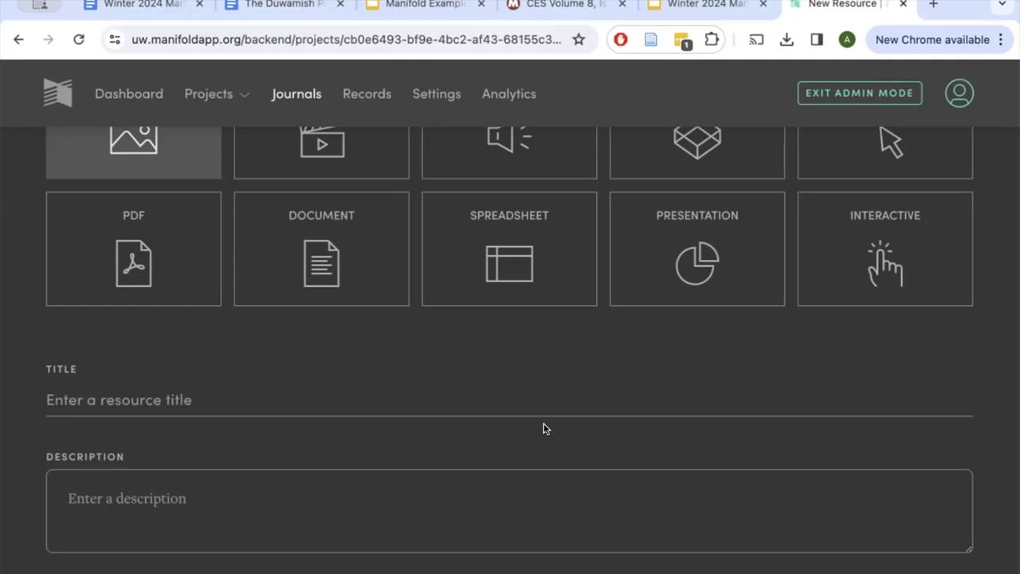
scroll(544, 428, up, 2)
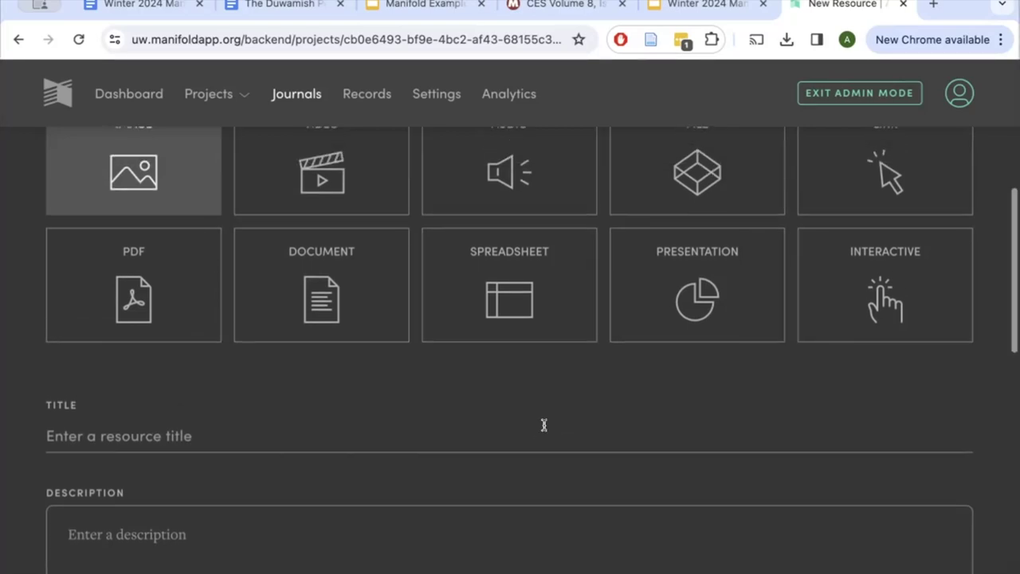
scroll(545, 425, up, 1)
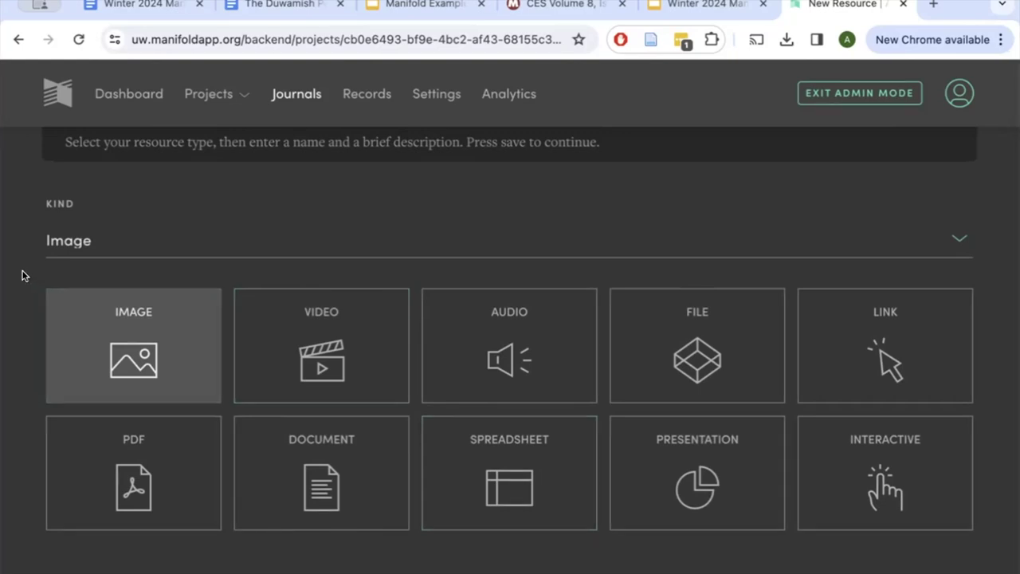
scroll(22, 275, up, 1)
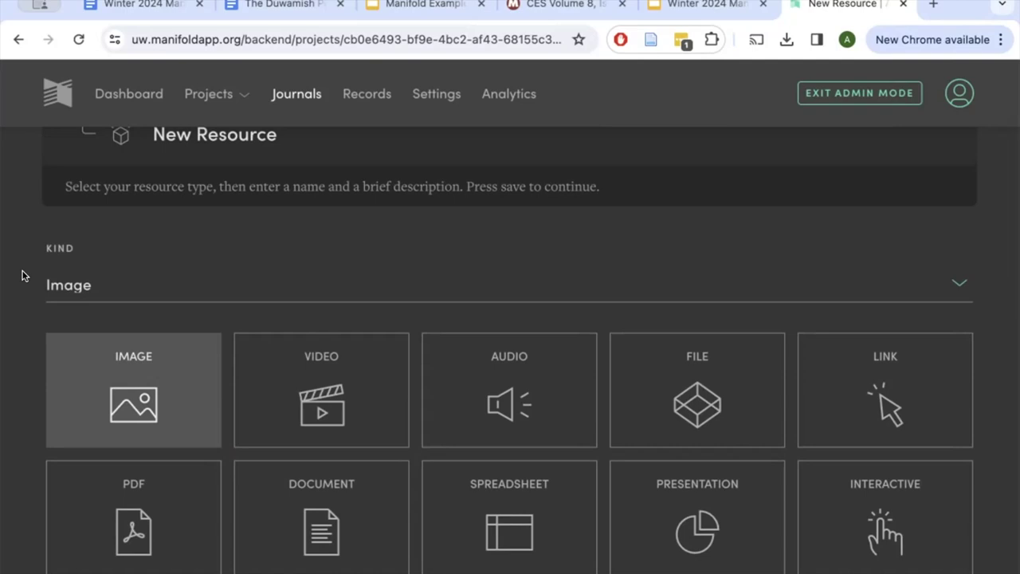
Leave the new resource form without saving and go back to the header of the issue's Manage Resources page
click(19, 40)
scroll(171, 324, down, 1)
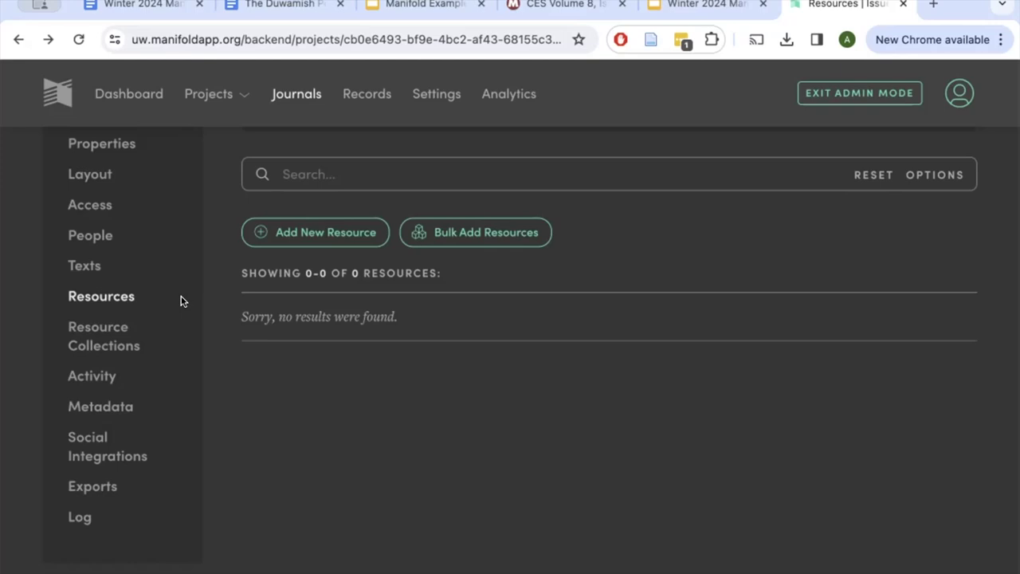
scroll(180, 300, up, 5)
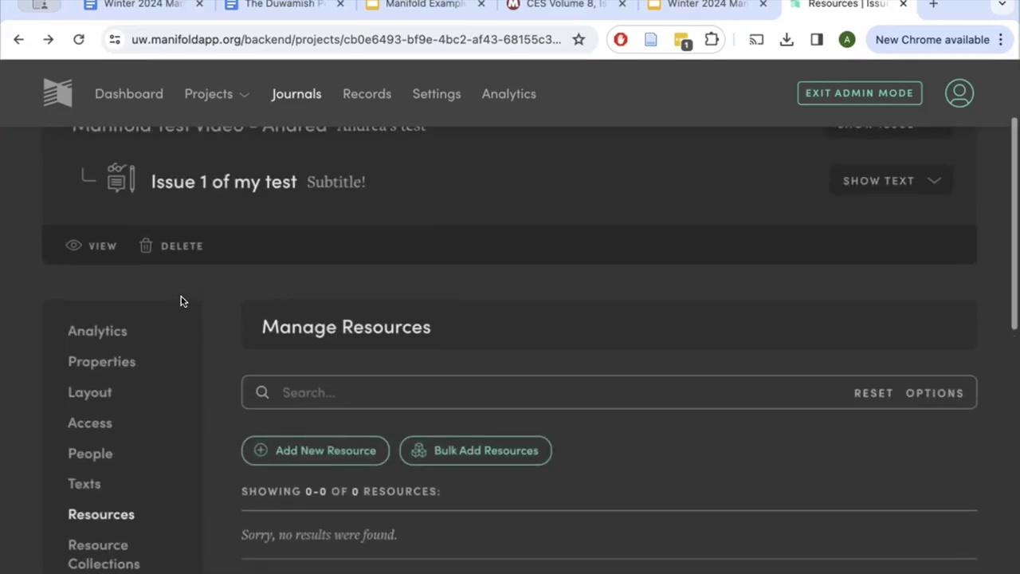
scroll(180, 301, up, 3)
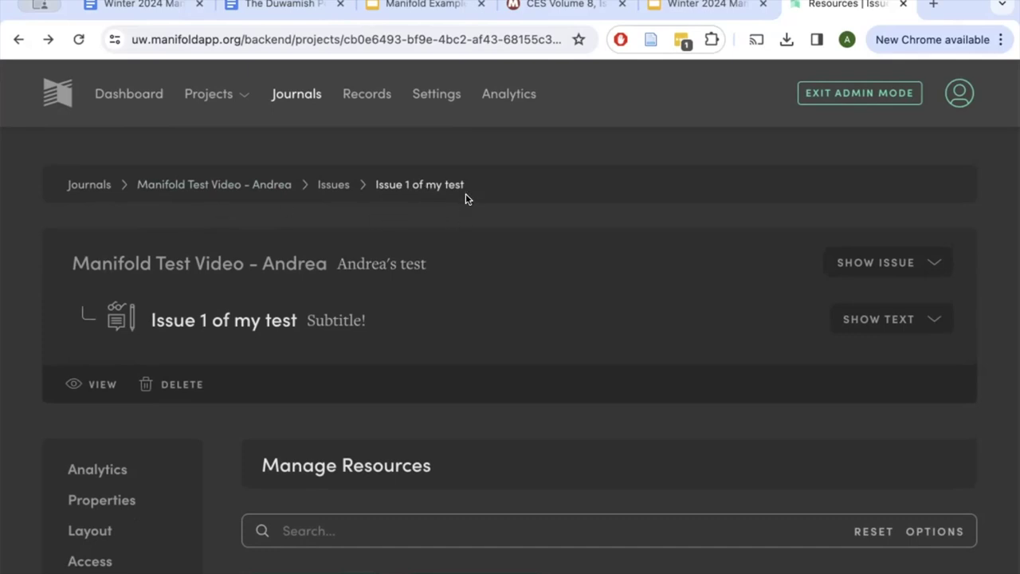
Switch to the Critical Ethnic Studies Volume 8, Issue 1 page on the Minnesota Manifold site and go back up its article list
click(434, 7)
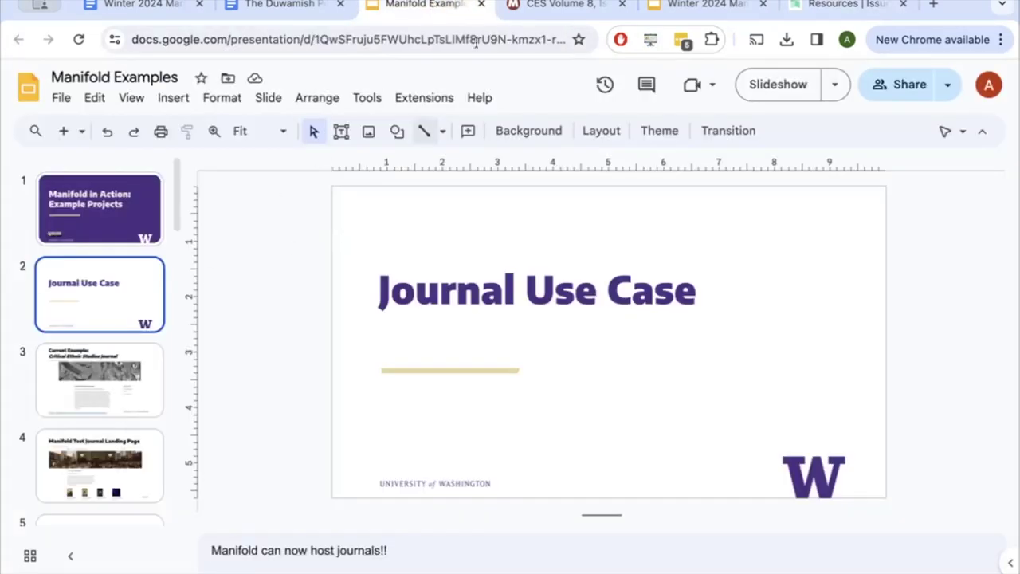
click(562, 5)
scroll(367, 234, up, 10)
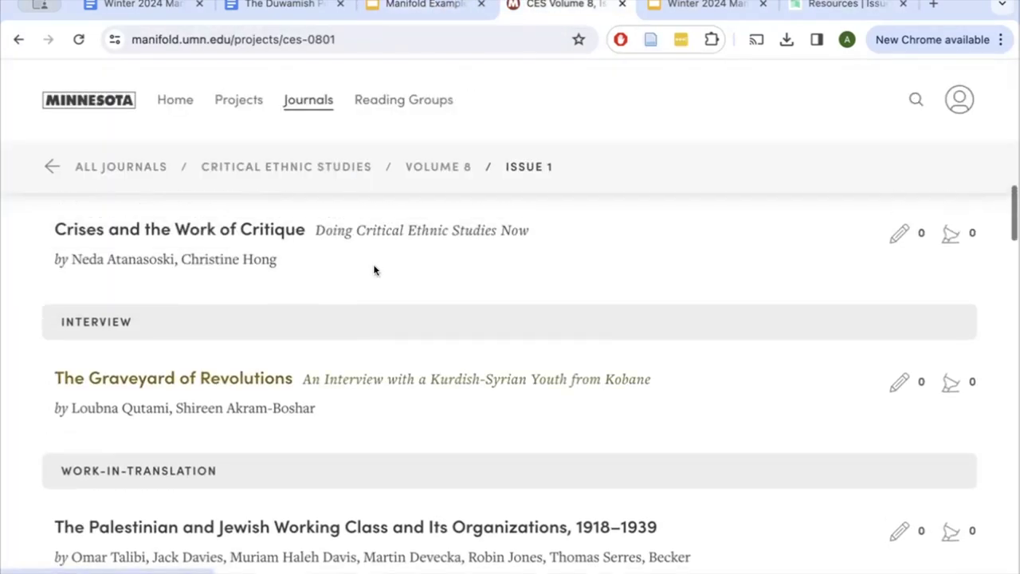